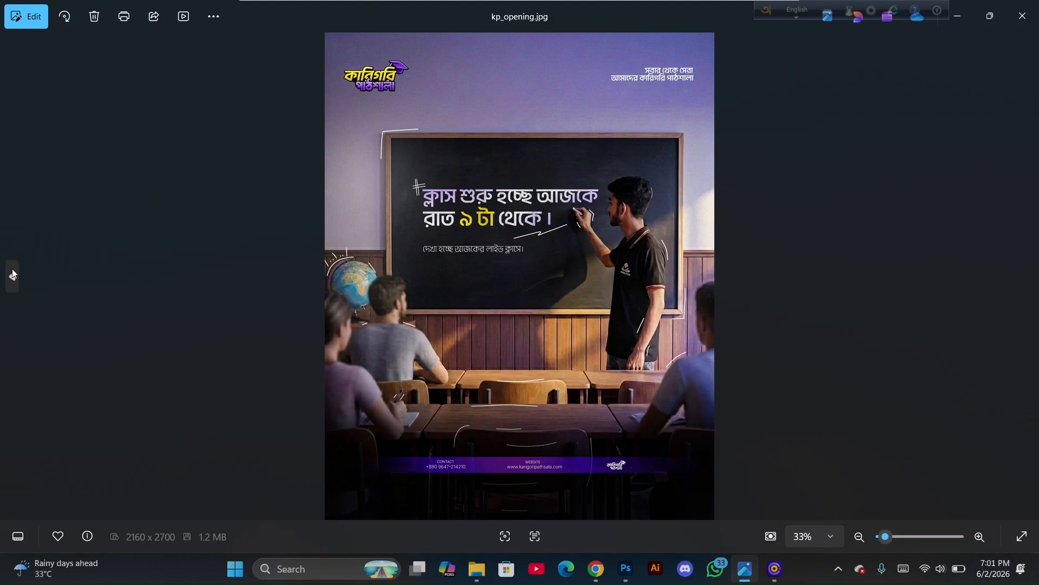
# Step back to the previous reference poster in the photo viewer and switch to the browser
pyautogui.click(14, 273)
pyautogui.click(13, 273)
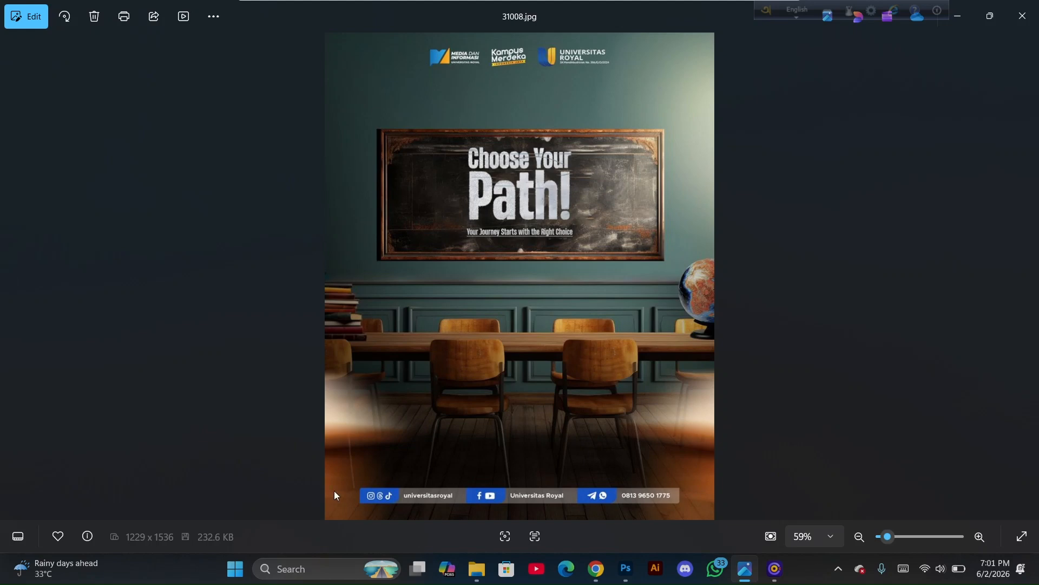
pyautogui.click(596, 569)
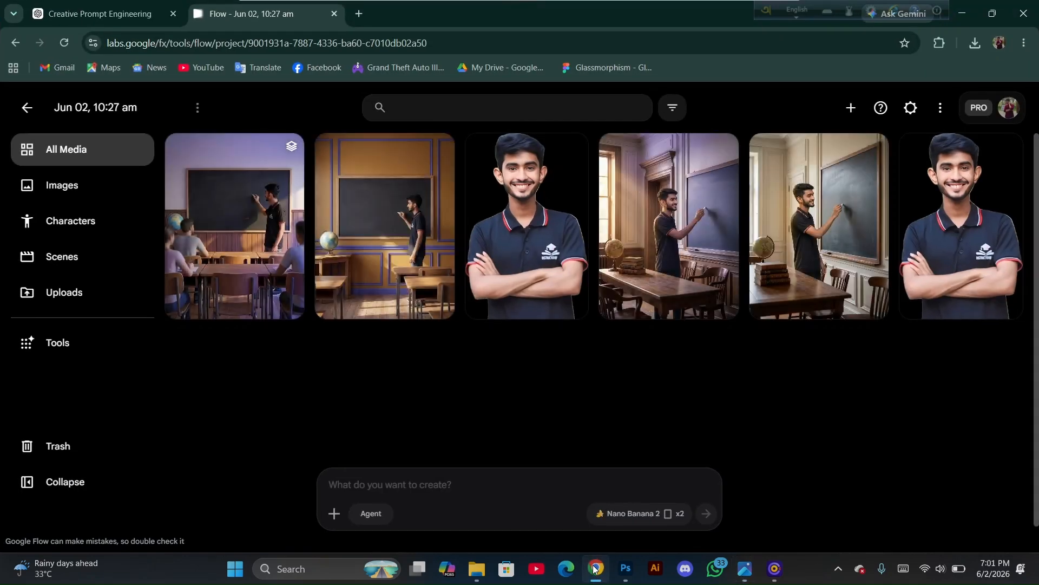
# Review the prompt-engineering conversation in ChatGPT, expanding the first request and reading through the generated classroom prompts
pyautogui.click(96, 5)
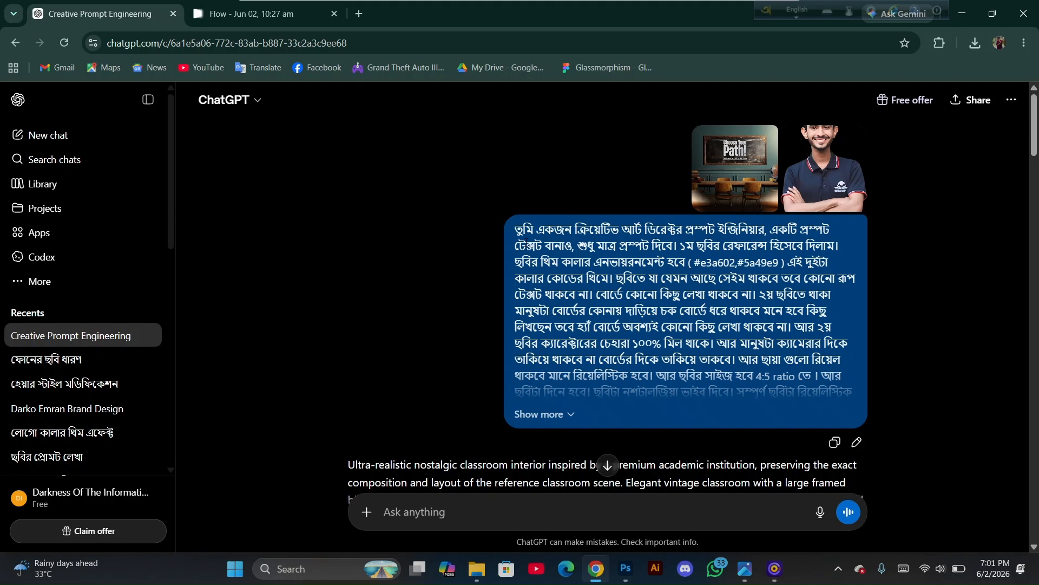
pyautogui.click(545, 417)
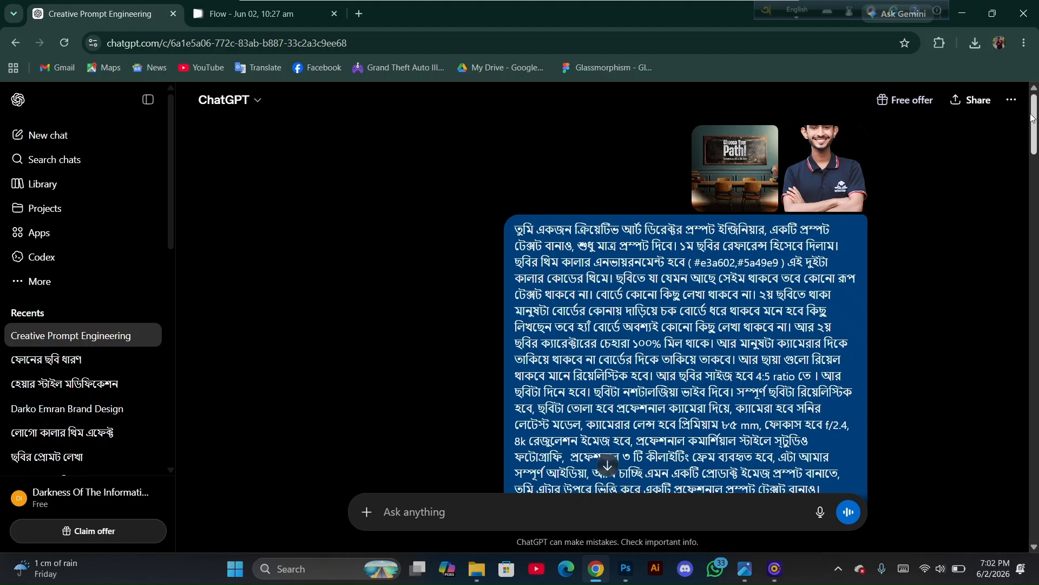
pyautogui.moveTo(1033, 122)
pyautogui.mouseDown()
pyautogui.moveTo(1033, 150)
pyautogui.moveTo(1033, 128)
pyautogui.mouseUp()
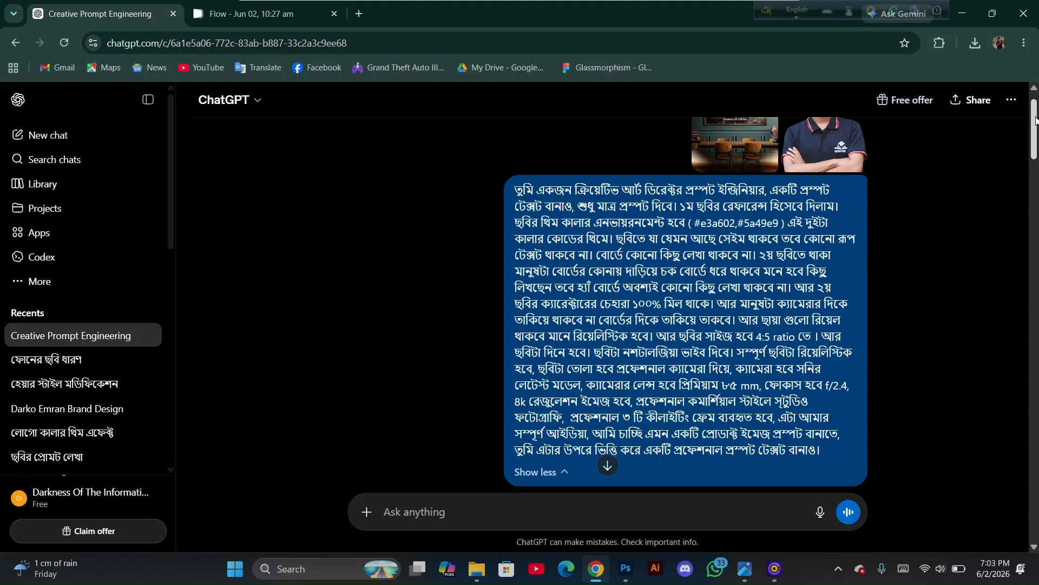
pyautogui.moveTo(1036, 120); pyautogui.dragTo(1036, 228)
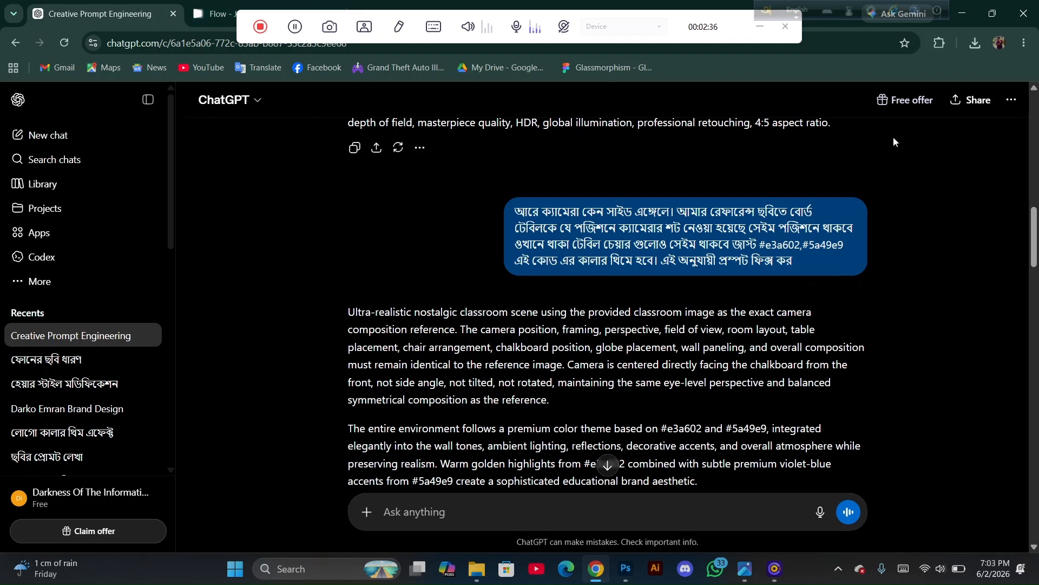
pyautogui.scroll(-4, 1033, 240)
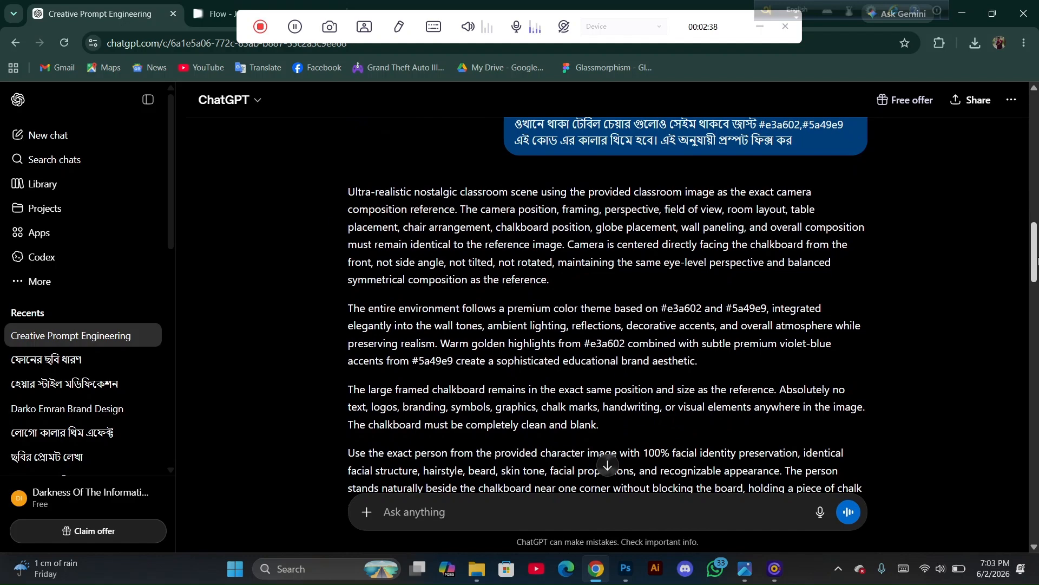
pyautogui.scroll(-10, 1032, 240)
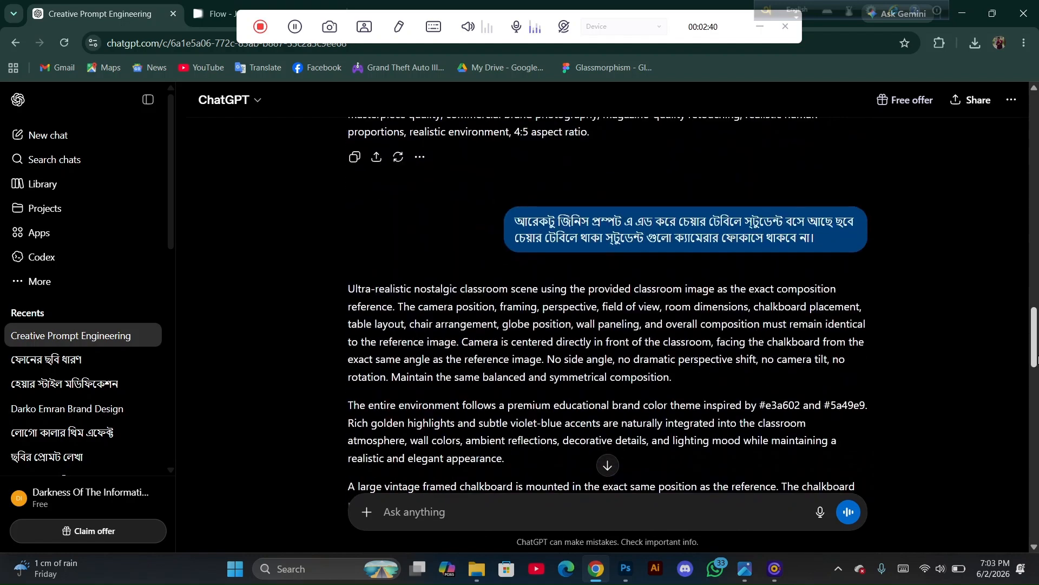
pyautogui.scroll(-15, 607, 309)
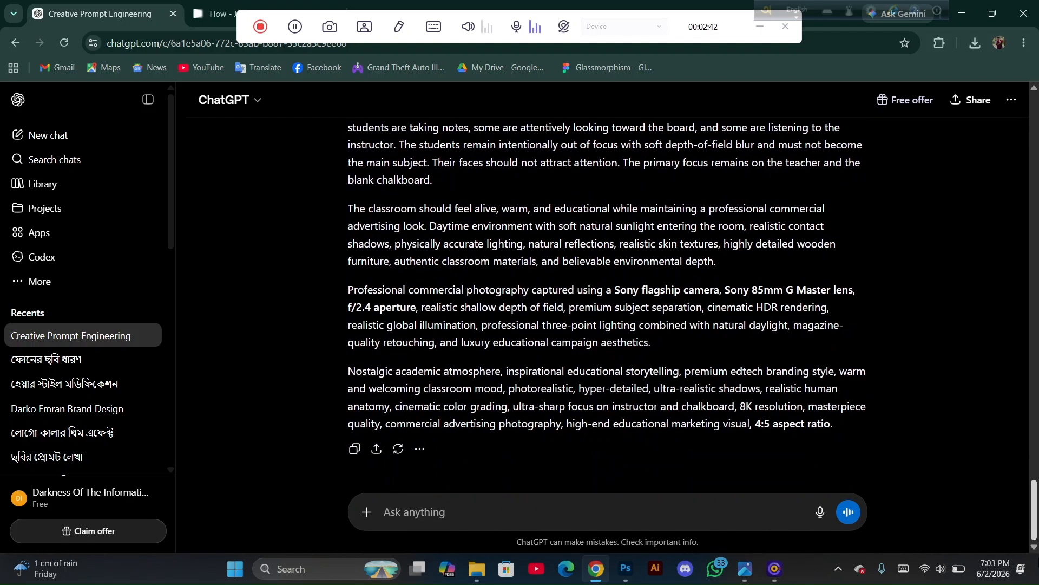
pyautogui.moveTo(1033, 517); pyautogui.dragTo(1033, 449)
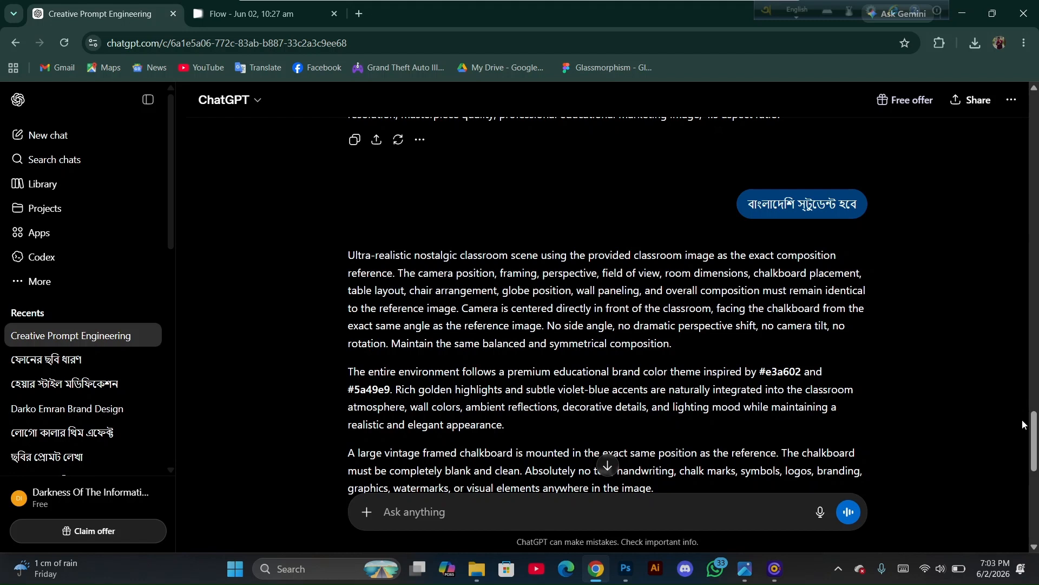
pyautogui.moveTo(1034, 433); pyautogui.dragTo(1037, 506)
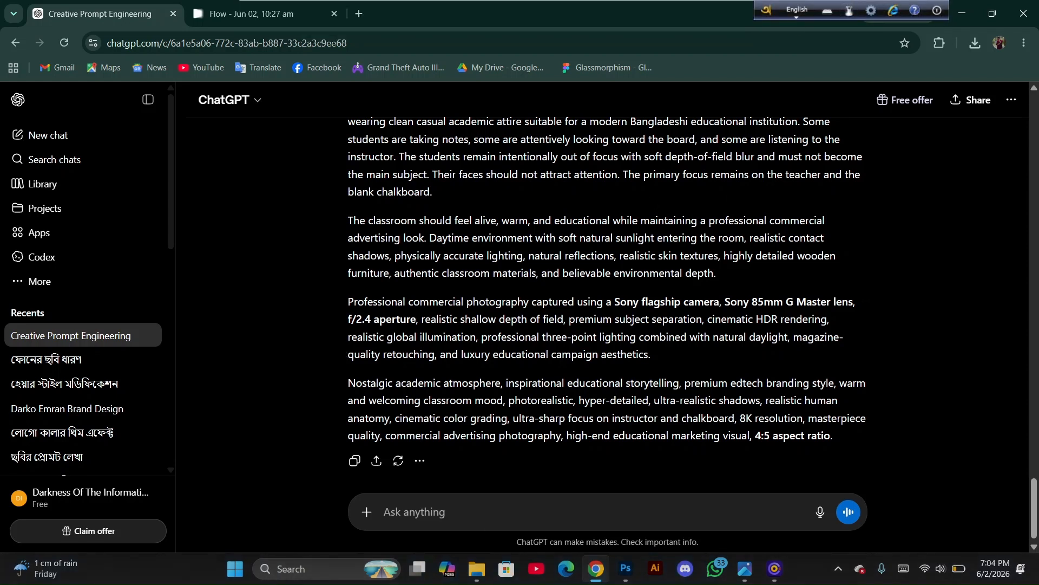
# Inspect the Flow project's image generation settings and available model options without changing them
pyautogui.click(287, 21)
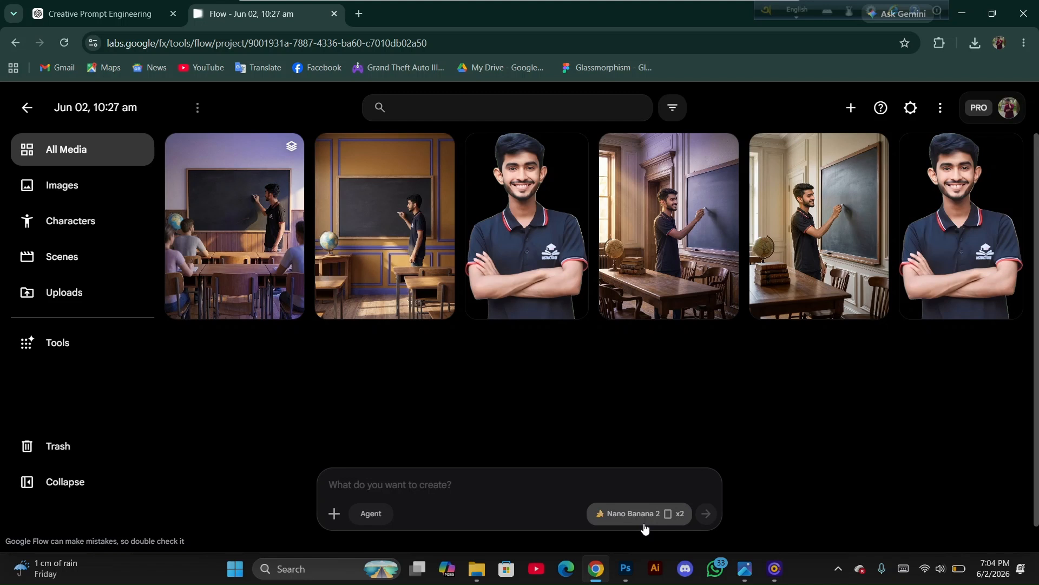
pyautogui.click(335, 515)
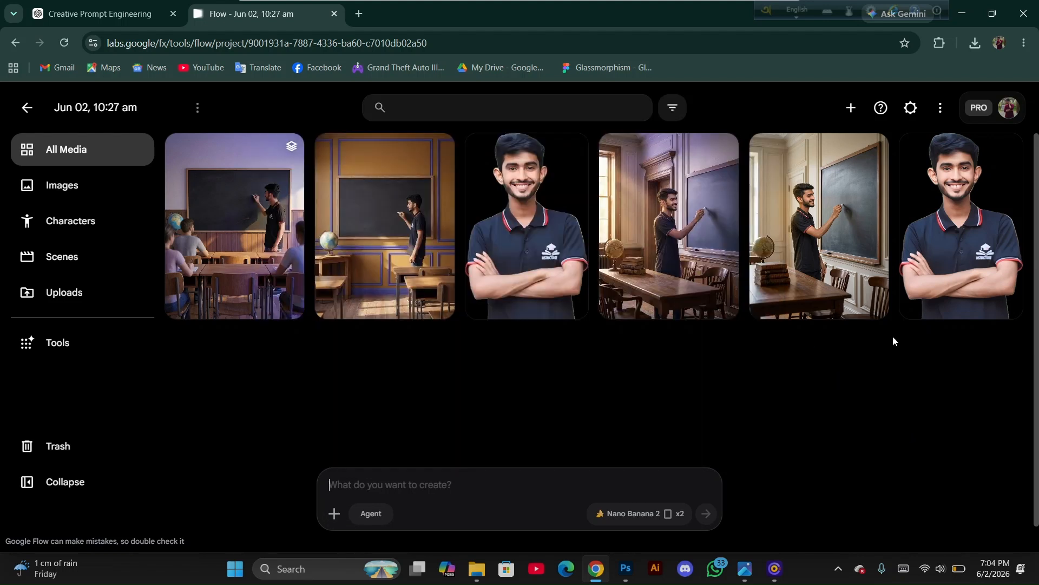
pyautogui.moveTo(955, 255)
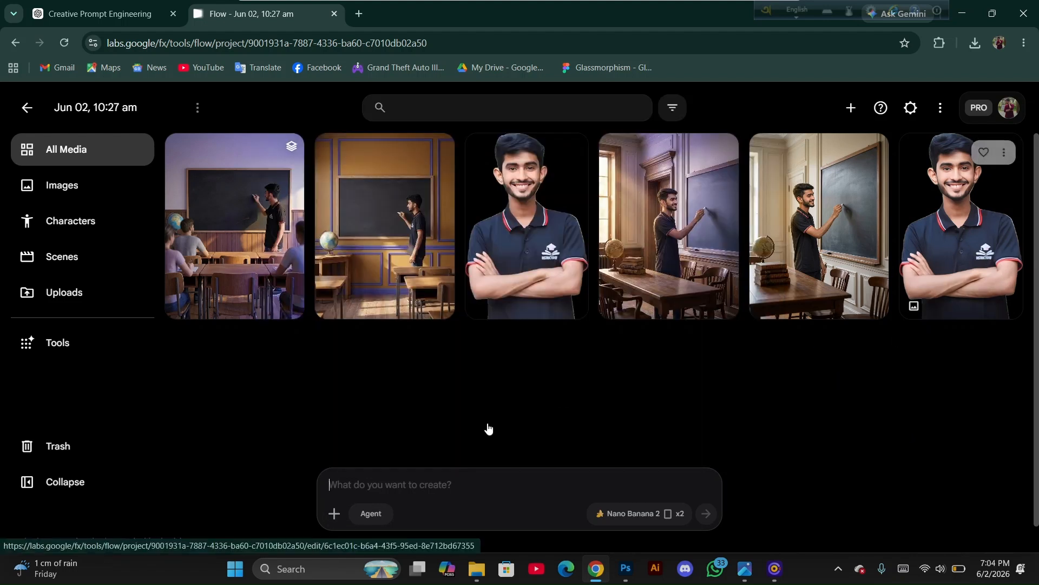
pyautogui.click(391, 481)
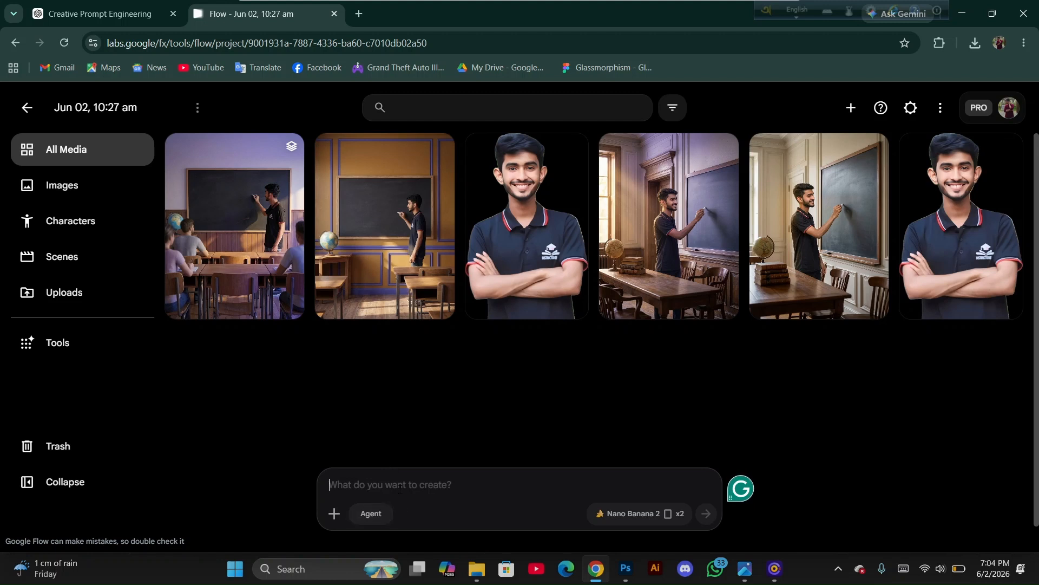
pyautogui.click(660, 519)
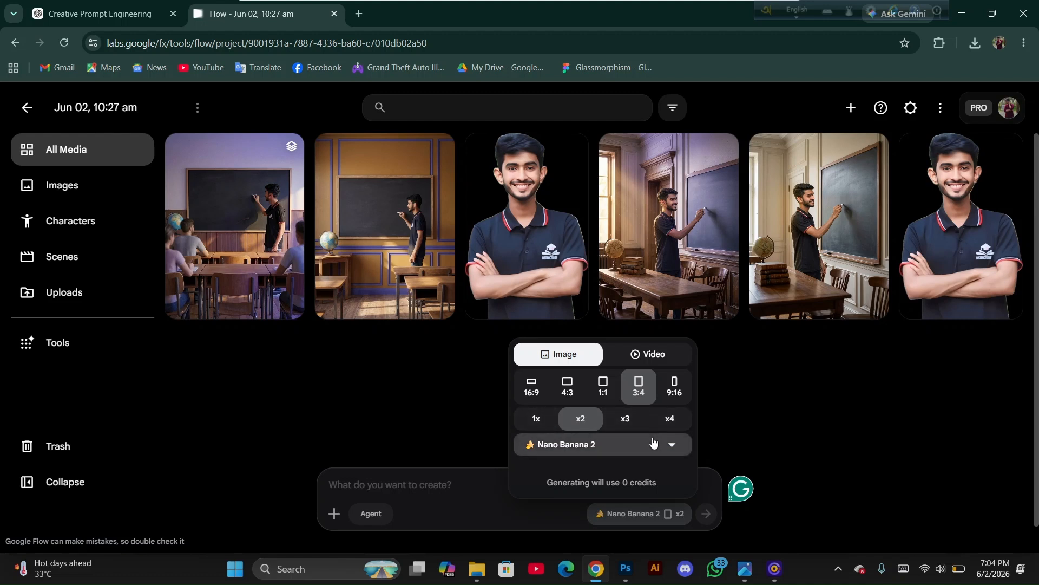
pyautogui.click(672, 445)
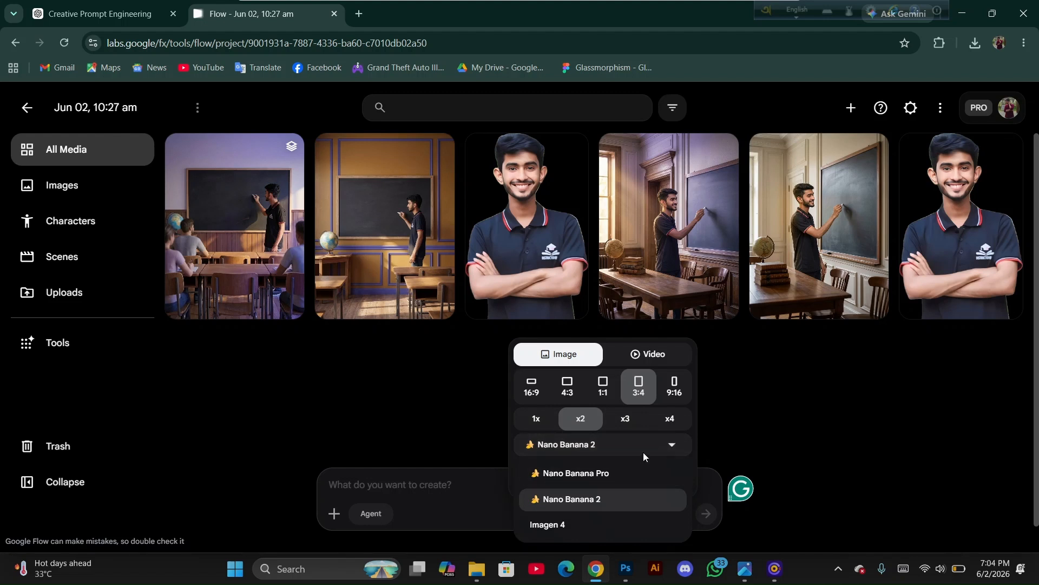
pyautogui.click(755, 403)
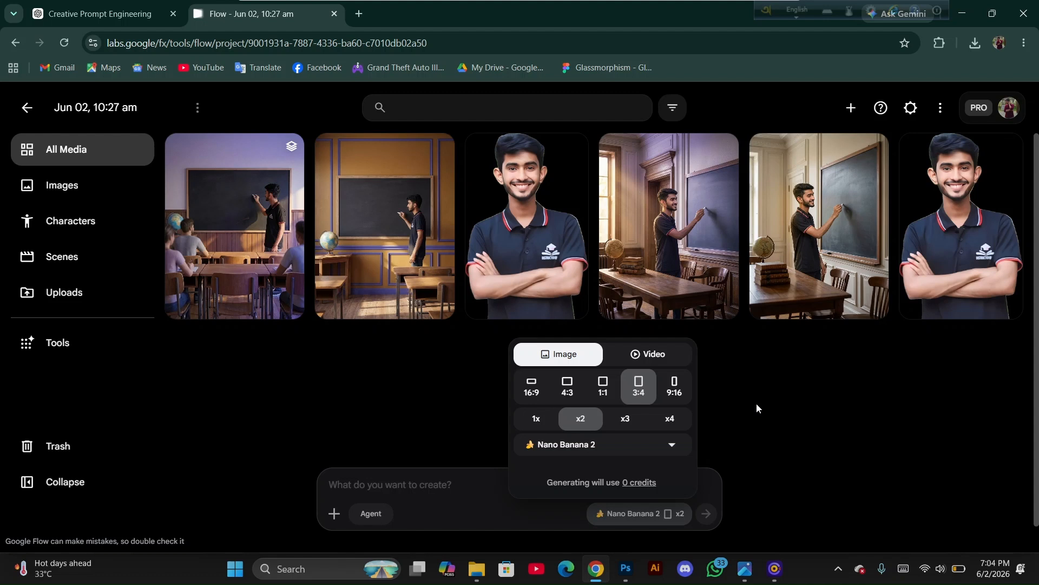
pyautogui.click(757, 404)
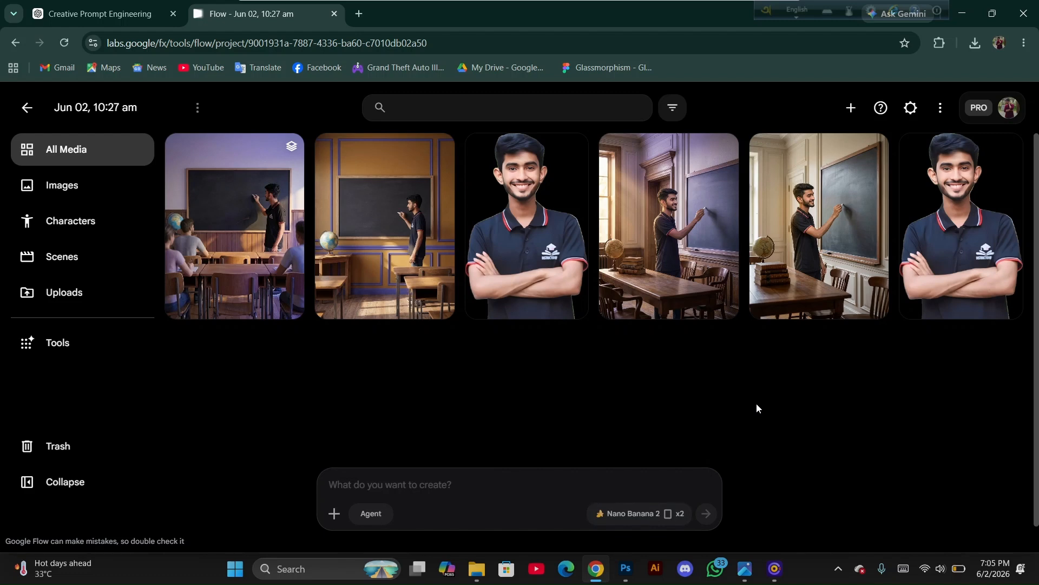
# Open the generated classroom images and compare the versions in their edit history
pyautogui.click(693, 247)
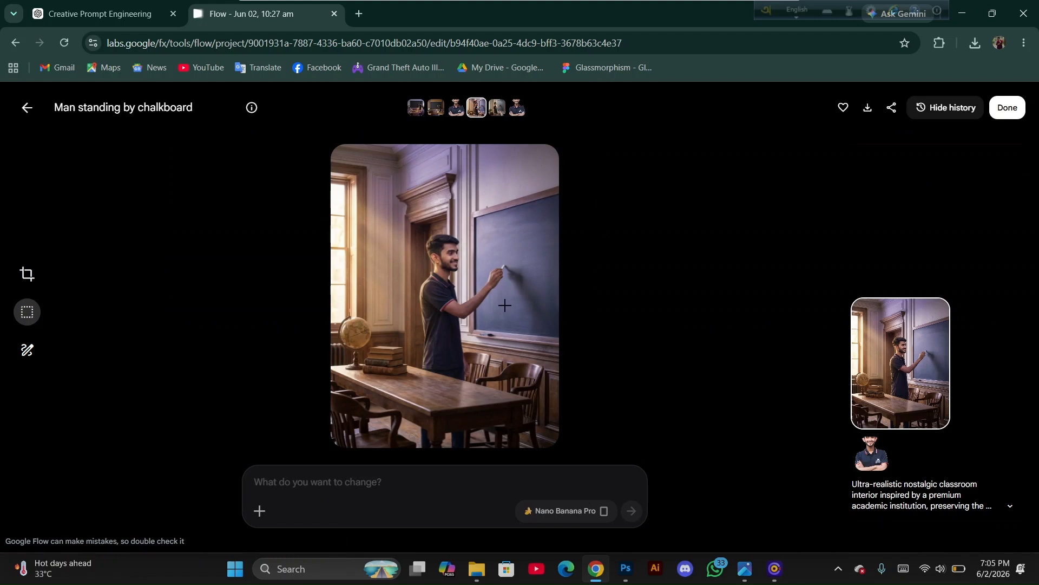
pyautogui.click(25, 114)
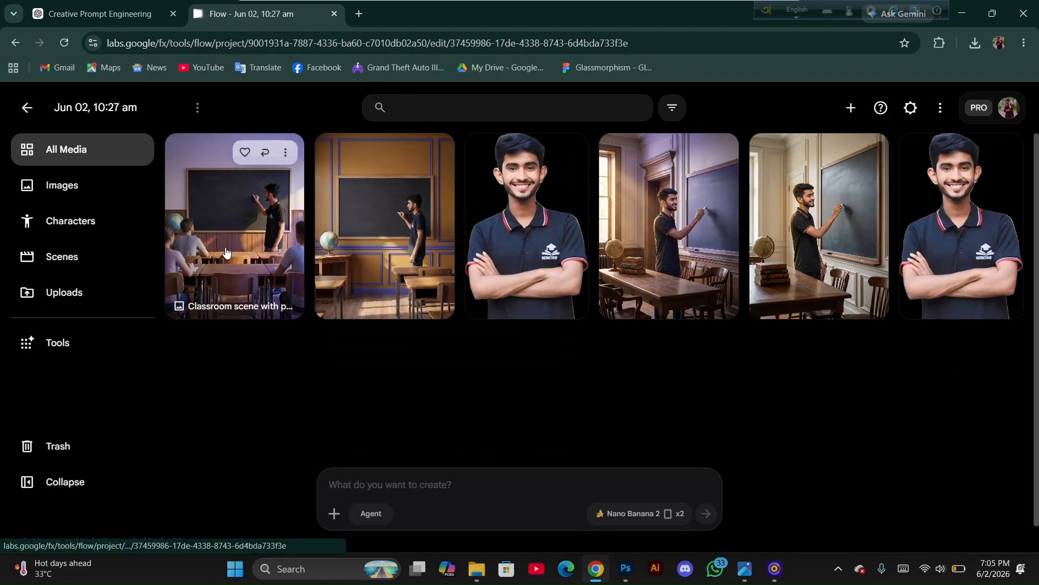
pyautogui.click(226, 252)
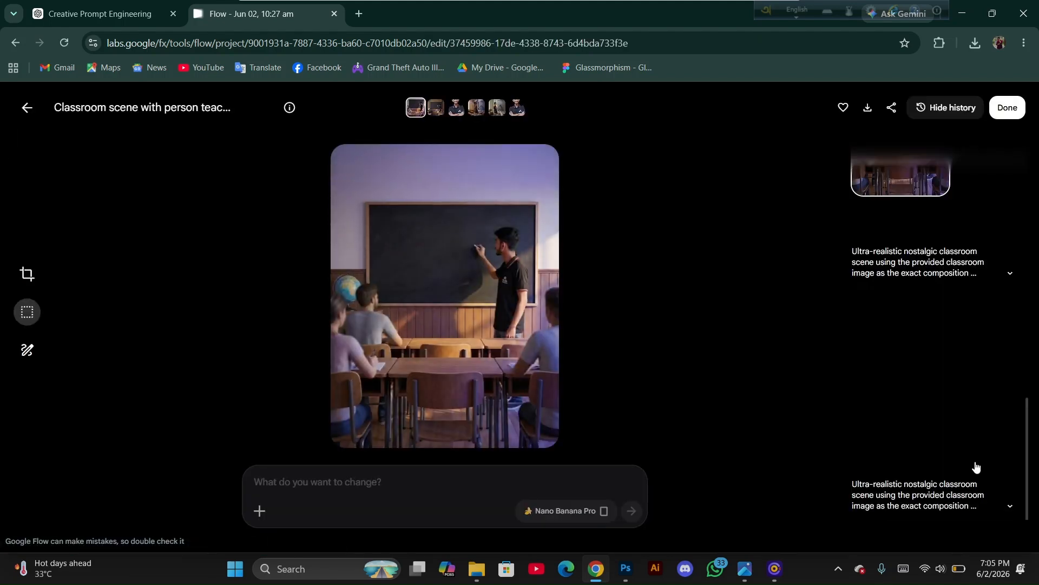
pyautogui.moveTo(1028, 471); pyautogui.dragTo(1015, 67)
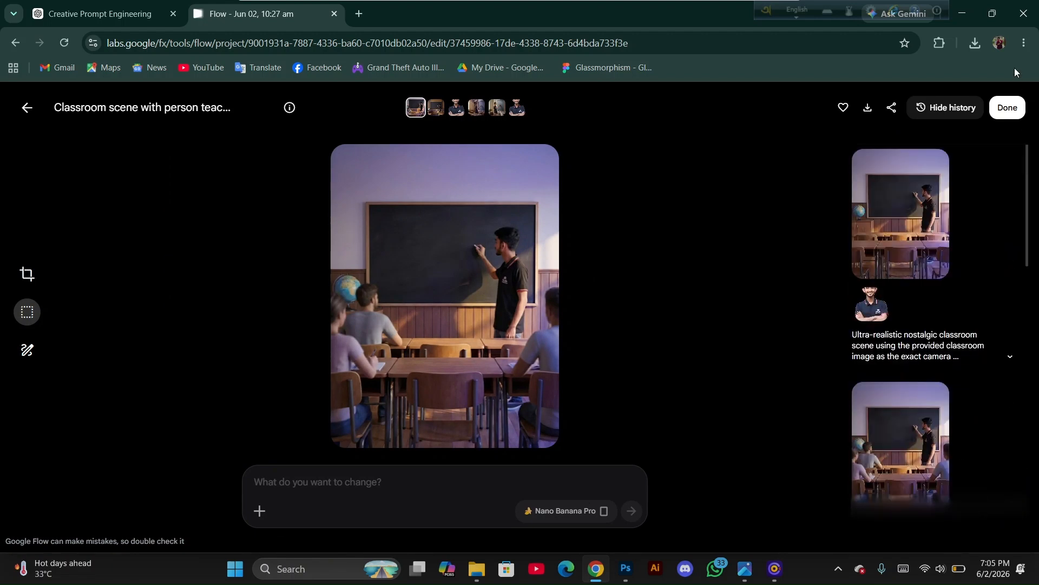
pyautogui.click(915, 212)
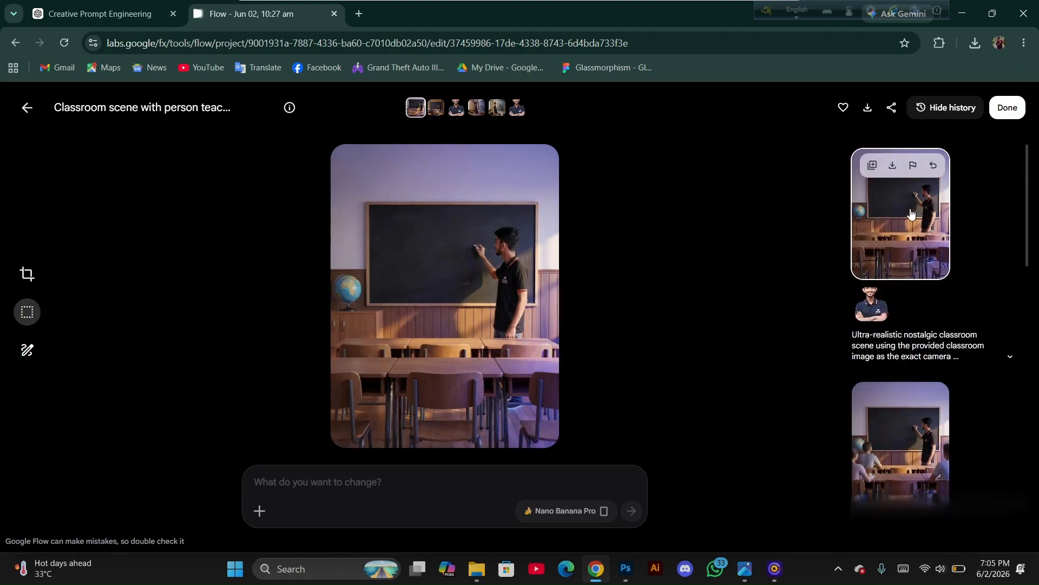
pyautogui.click(916, 439)
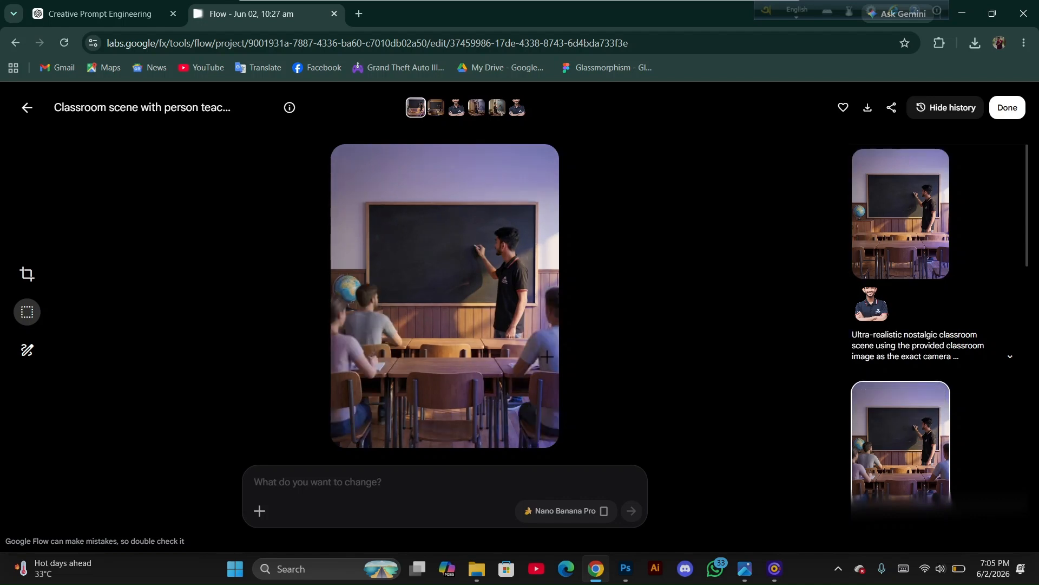
pyautogui.moveTo(1027, 260); pyautogui.dragTo(1038, 520)
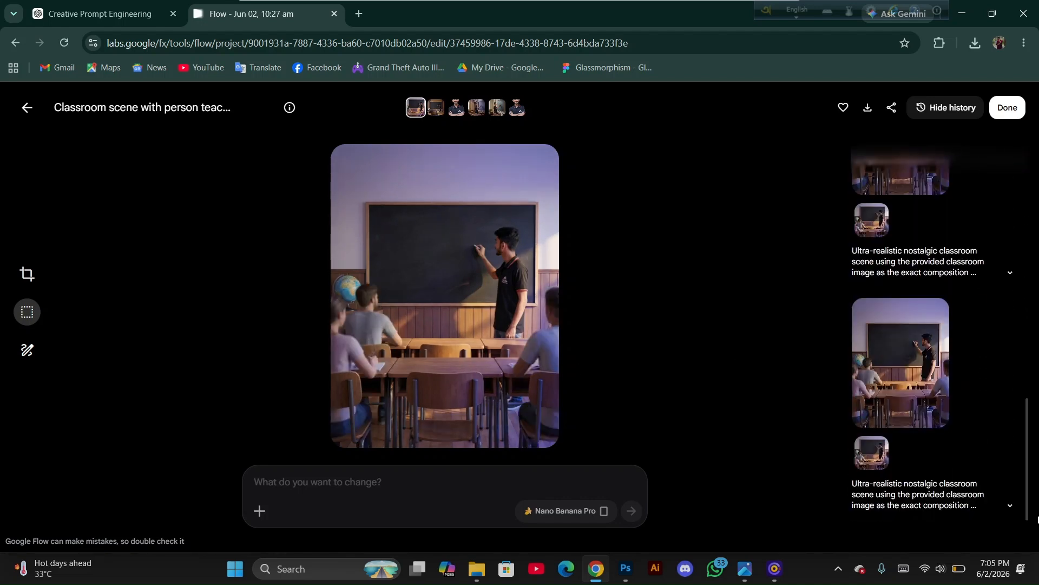
pyautogui.click(912, 390)
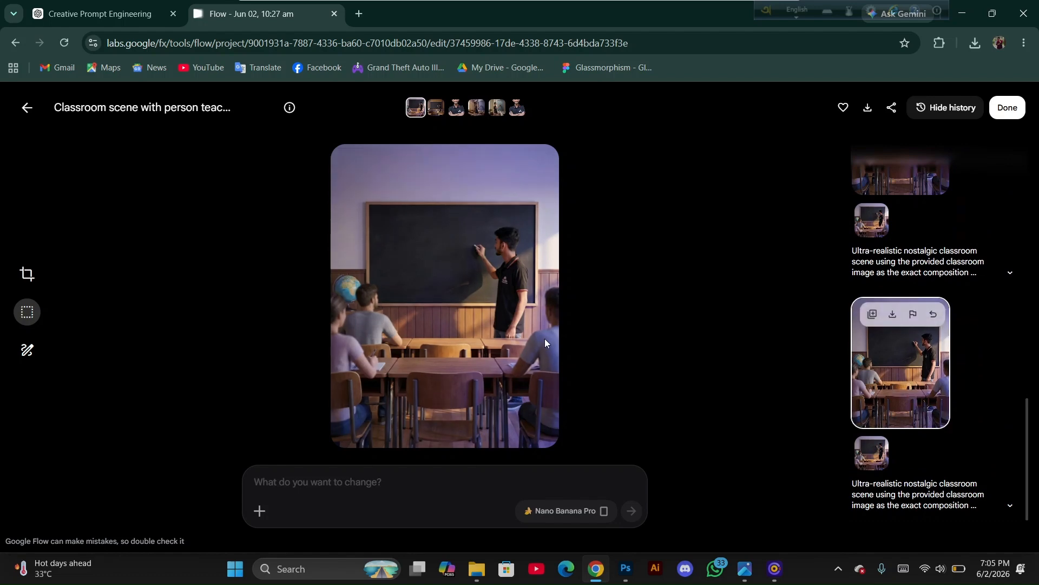
# Switch to Photoshop and open the recent kp_opening.psd poster file
pyautogui.click(630, 575)
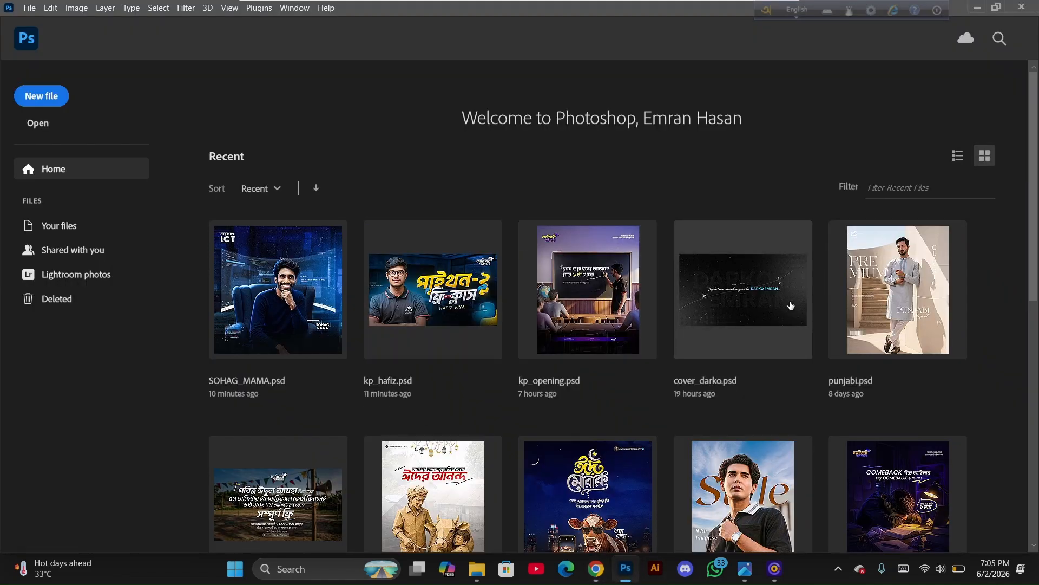
pyautogui.click(619, 311)
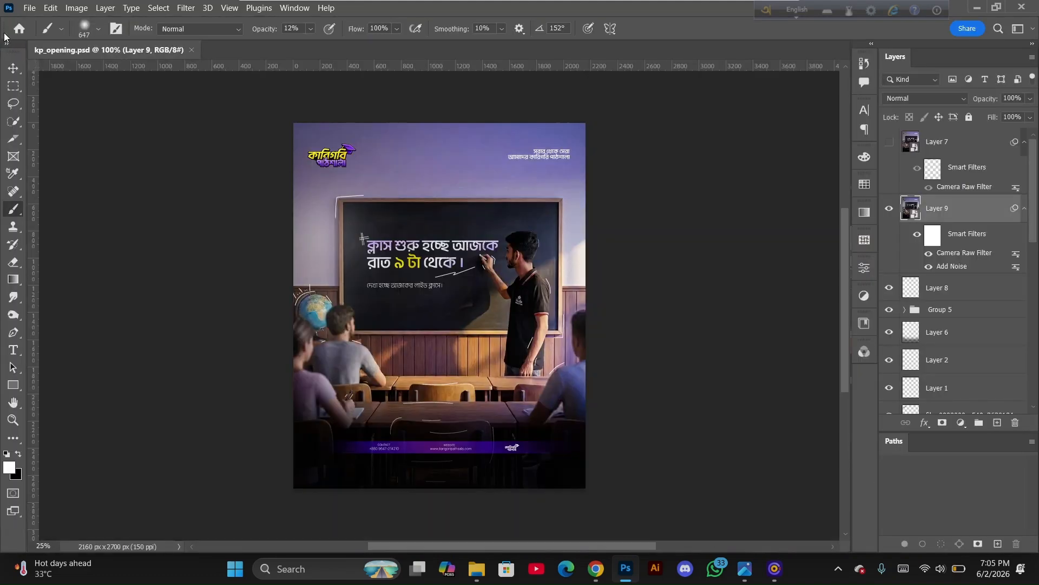
pyautogui.click(26, 9)
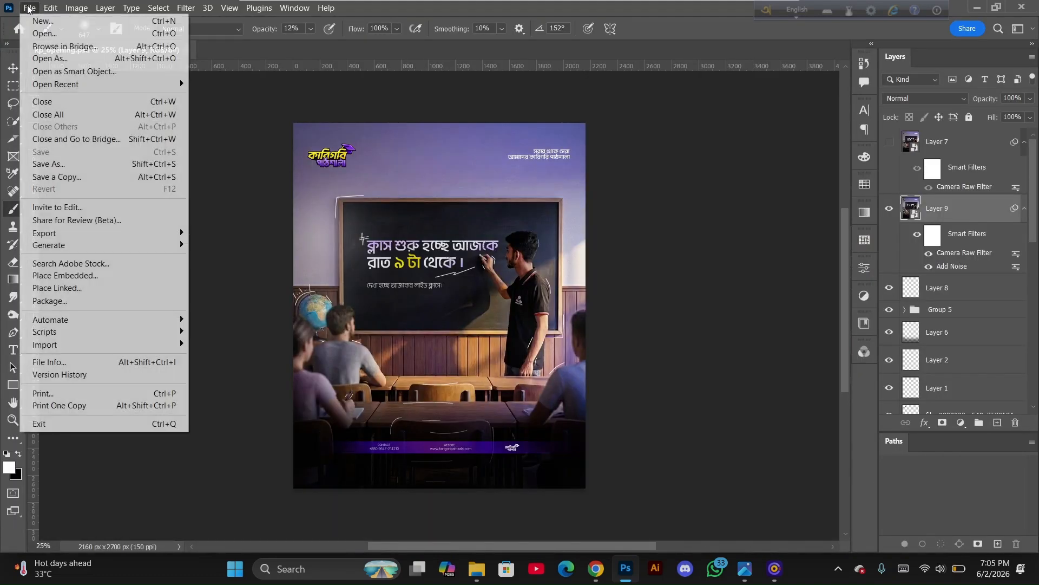
pyautogui.click(41, 23)
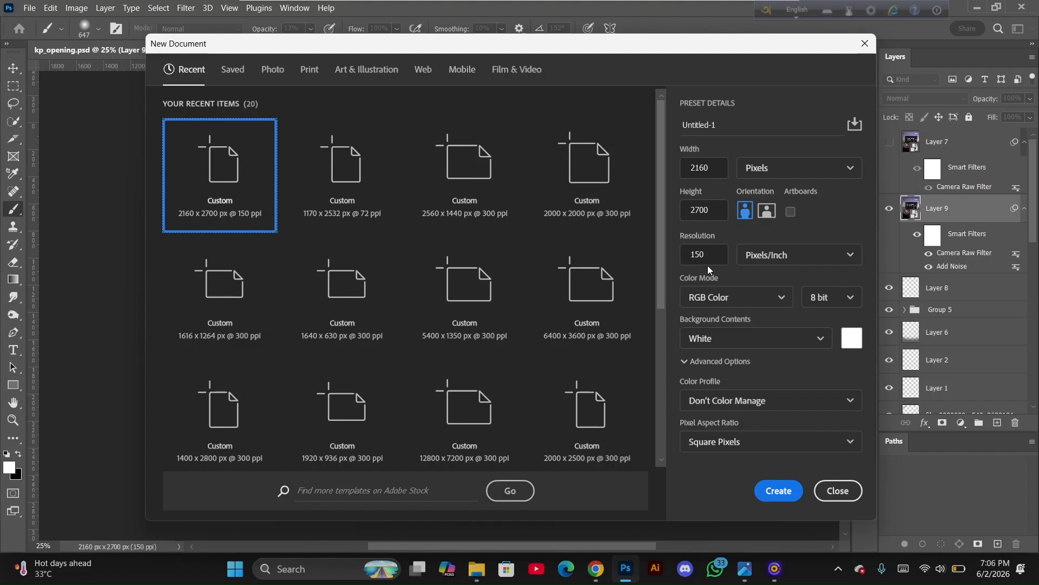
pyautogui.click(780, 487)
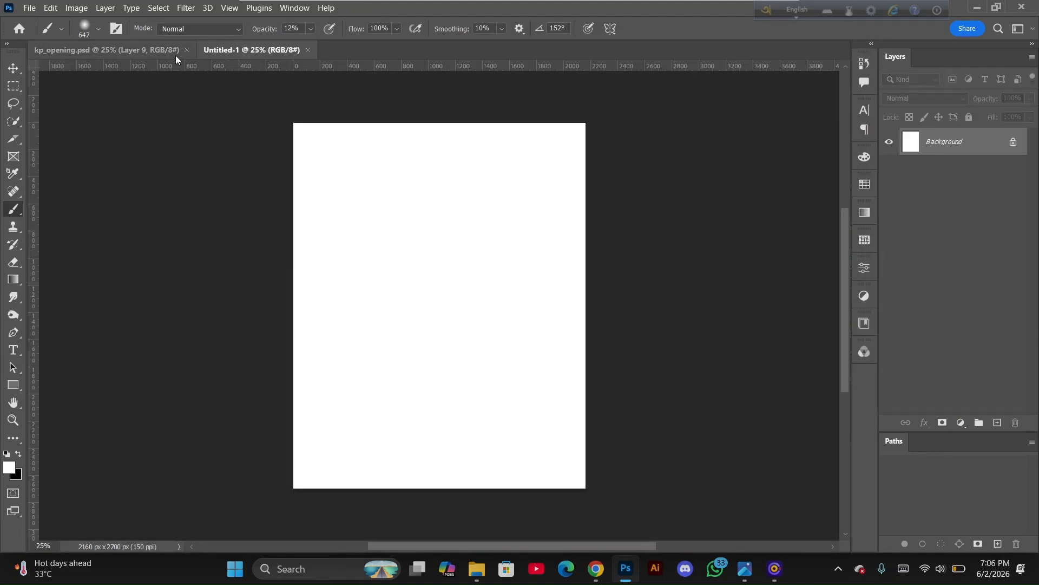
pyautogui.click(307, 50)
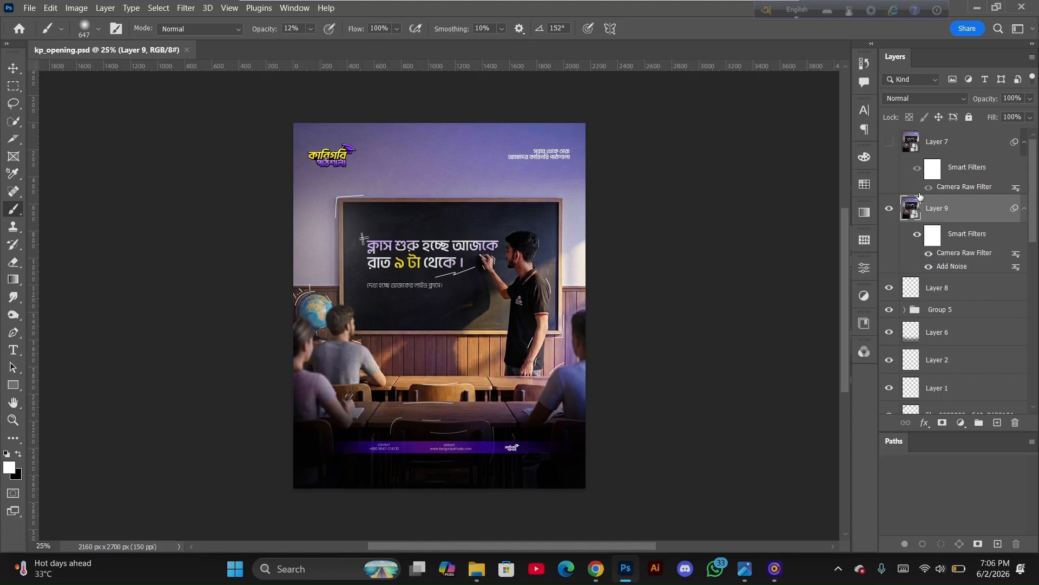
# Hide Layer 9 in the poster document and review the lower layers in the stack
pyautogui.click(890, 208)
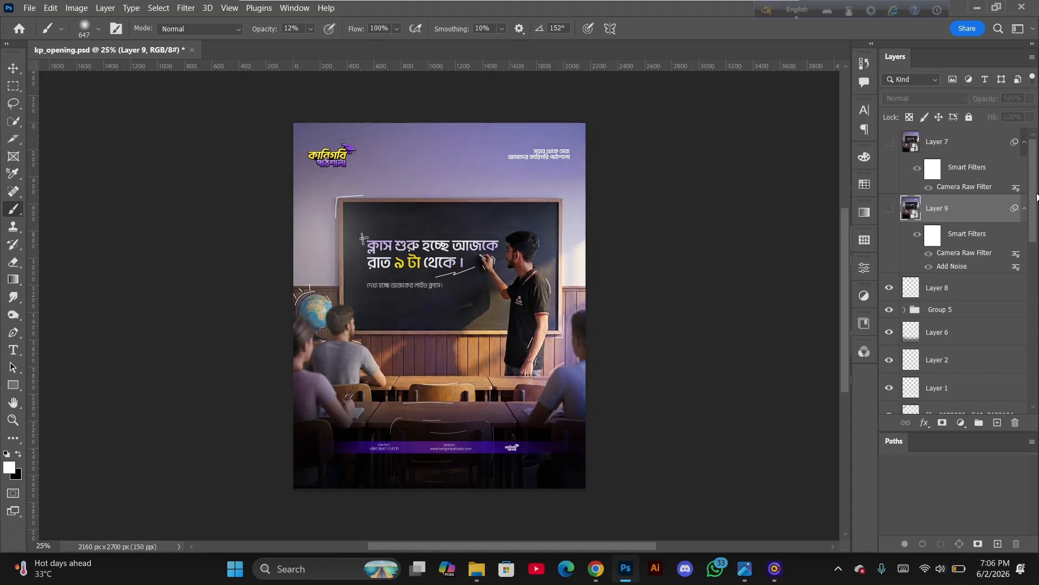
pyautogui.moveTo(1037, 197); pyautogui.dragTo(1036, 360)
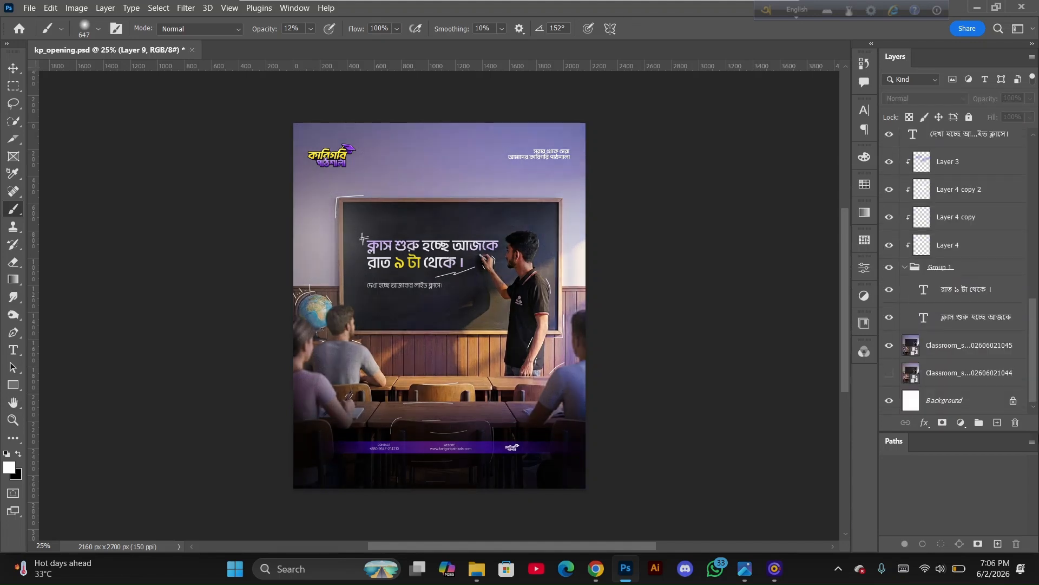
# Hide the decorative layers beneath Layer 9, the logo layer and Layer 5
pyautogui.scroll(10, 892, 293)
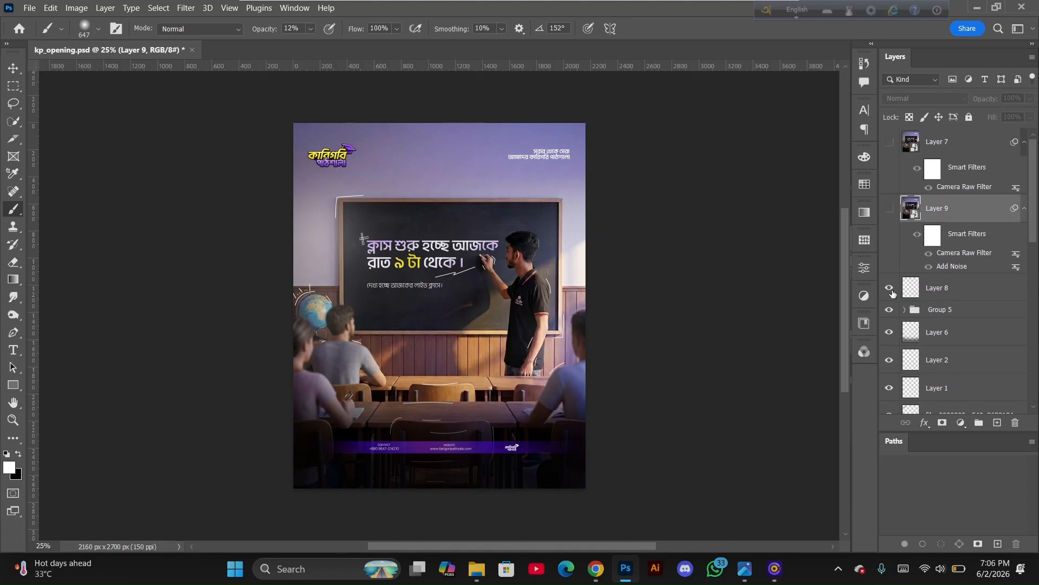
pyautogui.moveTo(892, 293); pyautogui.dragTo(893, 392)
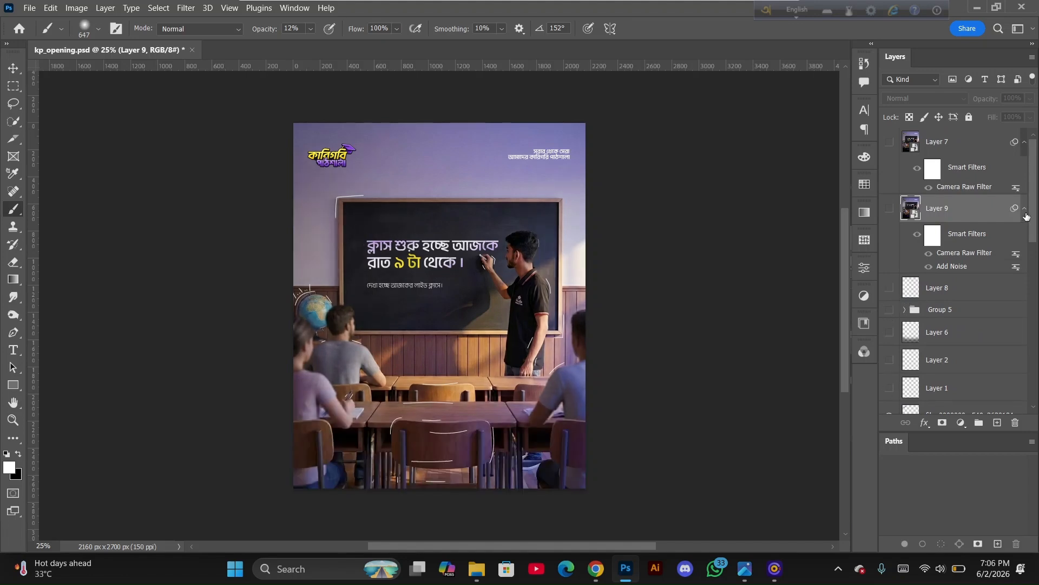
pyautogui.moveTo(1034, 223); pyautogui.dragTo(1035, 262)
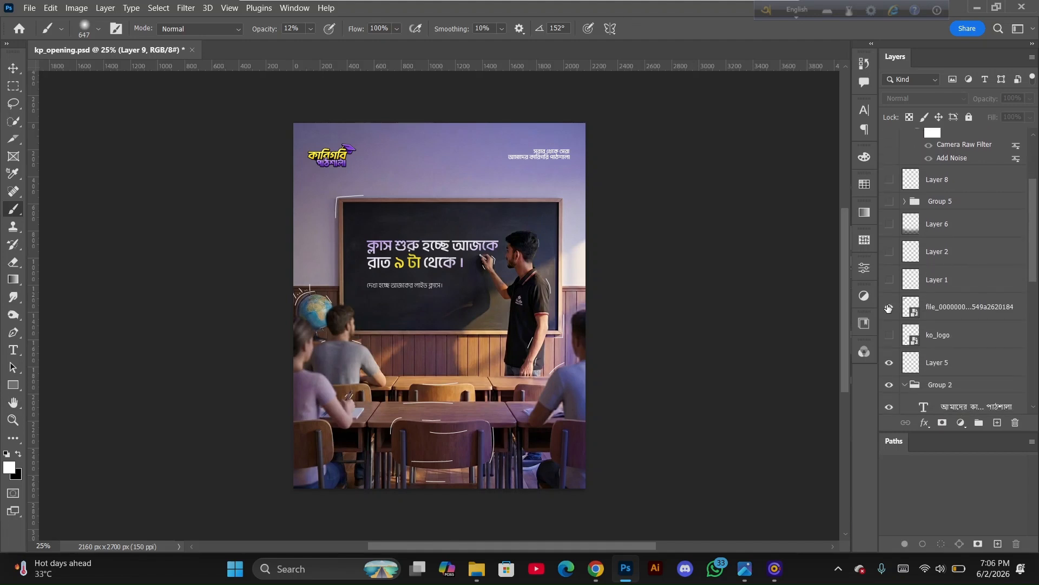
pyautogui.click(888, 308)
pyautogui.click(889, 362)
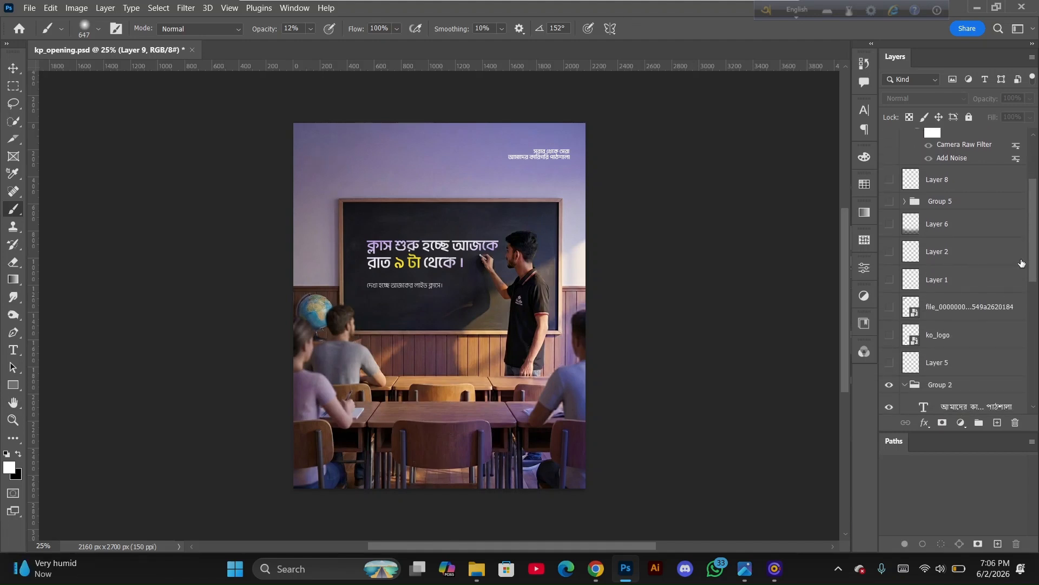
# Hide the small caption text, Layer 3, the Layer 4 copies and Group 1 to reveal the bare chalkboard
pyautogui.scroll(-5, 1022, 263)
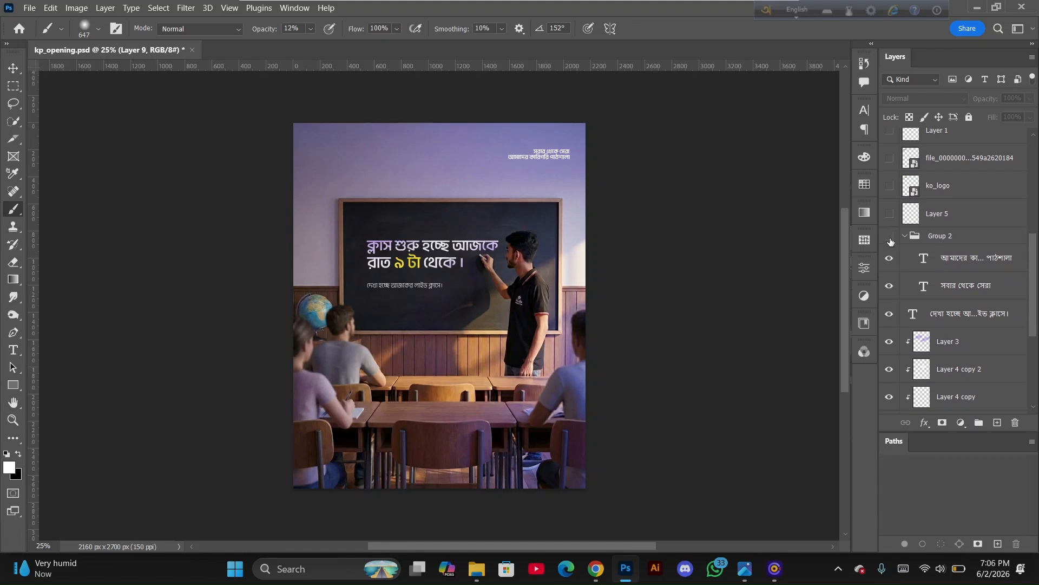
pyautogui.click(890, 261)
pyautogui.click(891, 239)
pyautogui.click(890, 314)
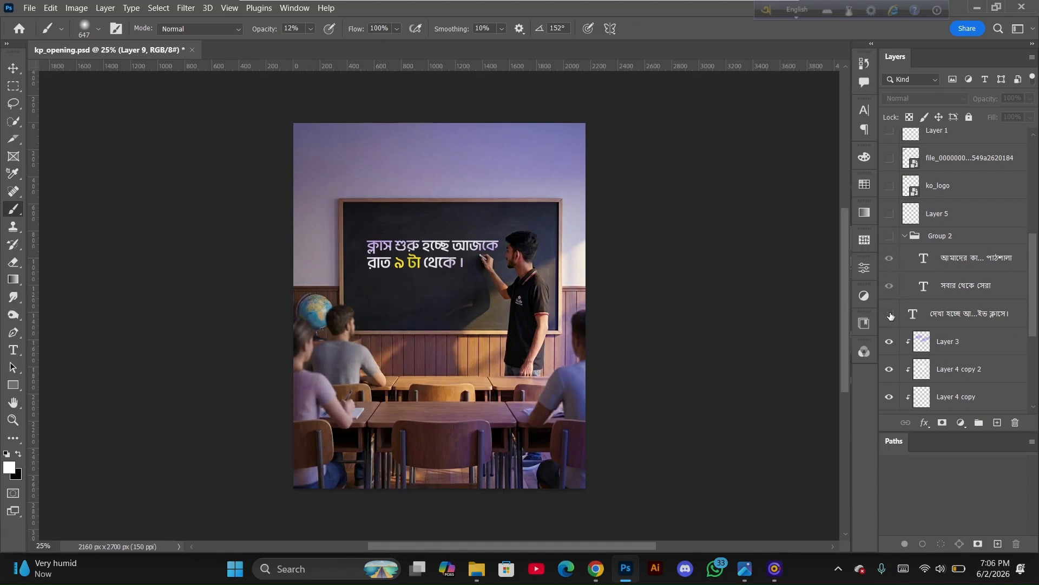
pyautogui.click(890, 342)
pyautogui.click(890, 369)
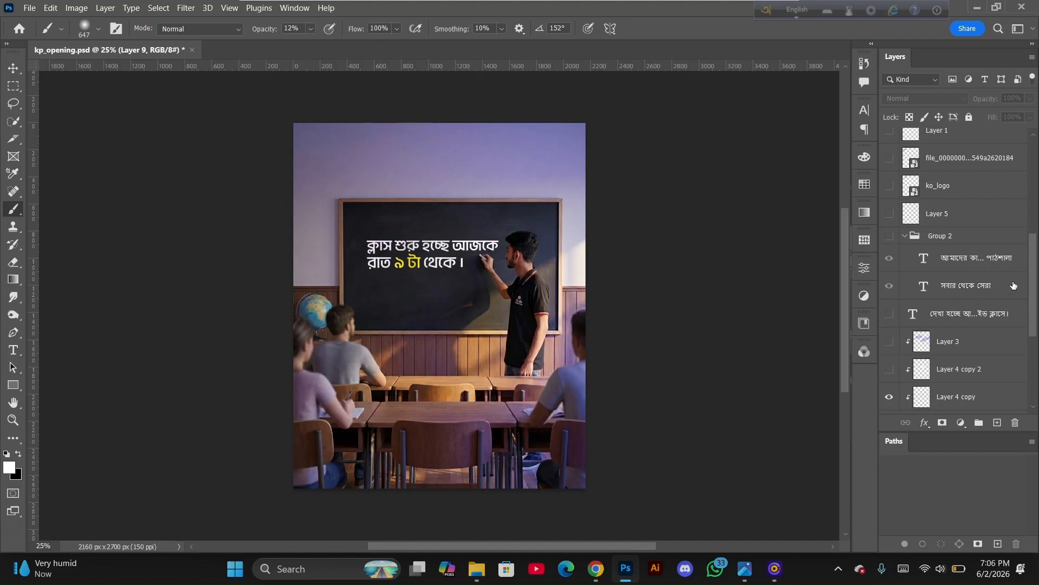
pyautogui.scroll(-4, 1007, 287)
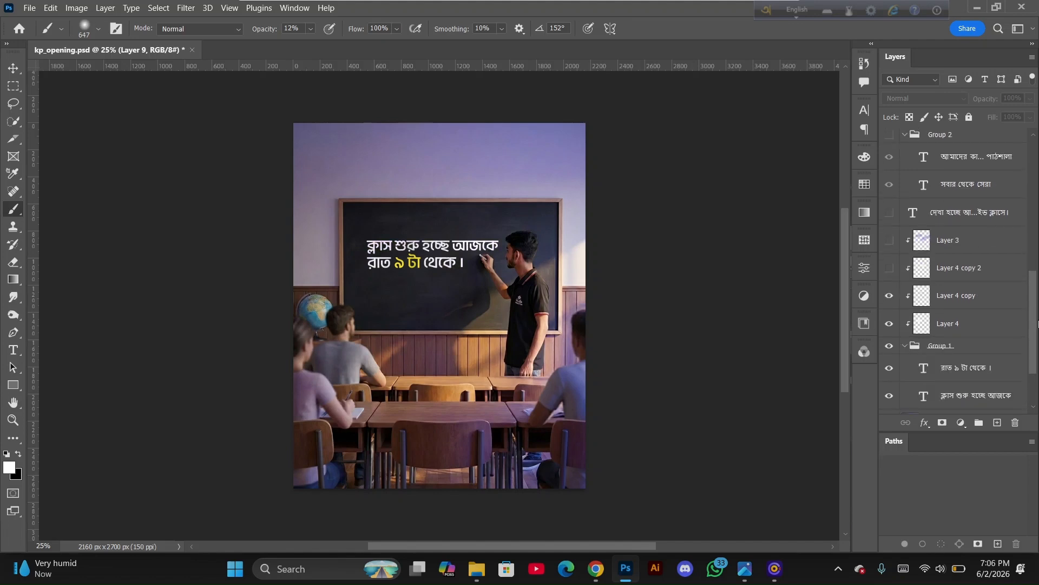
pyautogui.click(889, 294)
pyautogui.click(890, 322)
pyautogui.click(890, 345)
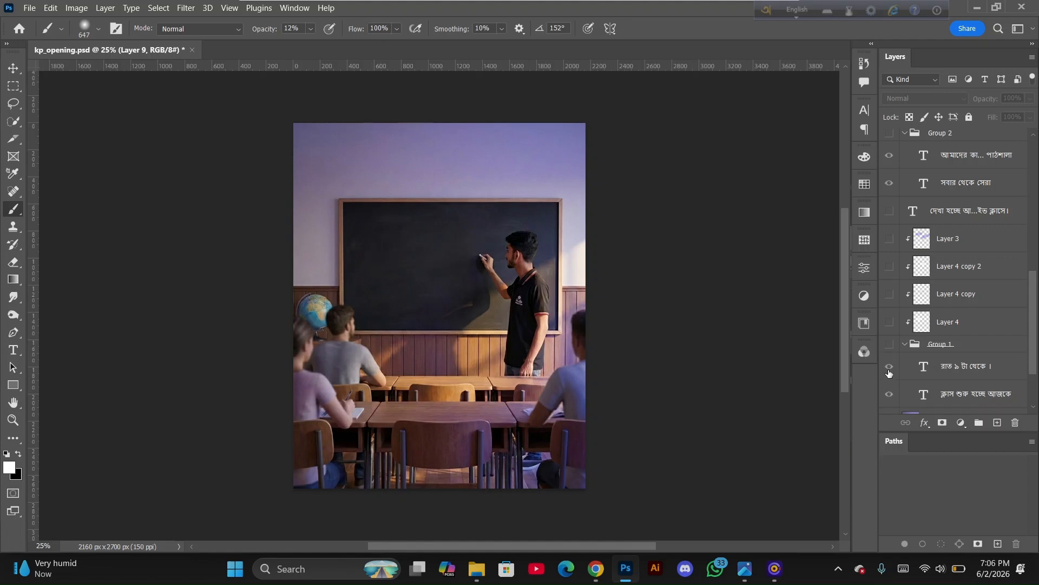
pyautogui.scroll(-3, 953, 336)
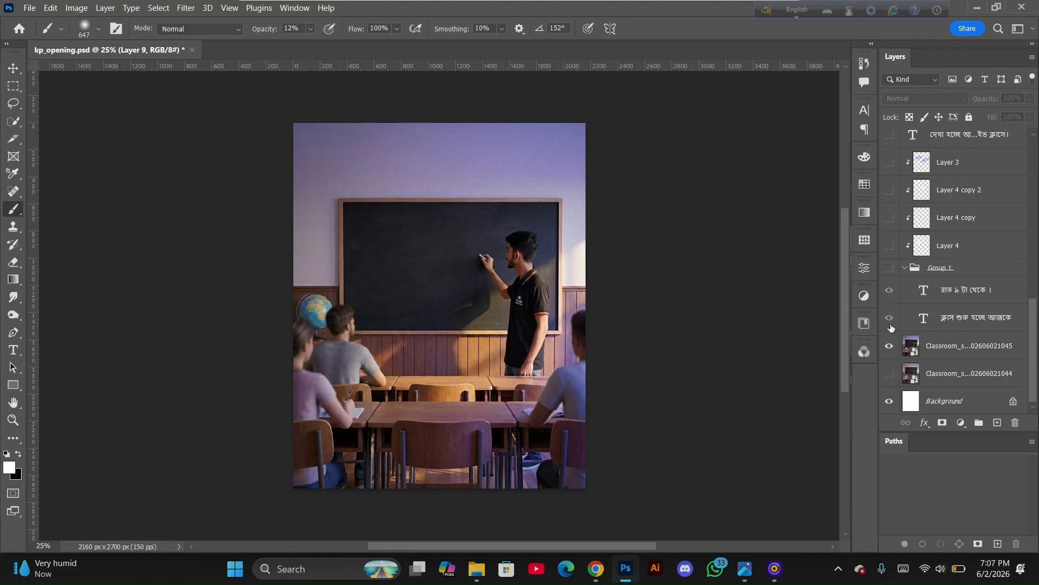
# Show Group 1's headline again and highlight its second line with the Type tool
pyautogui.click(890, 268)
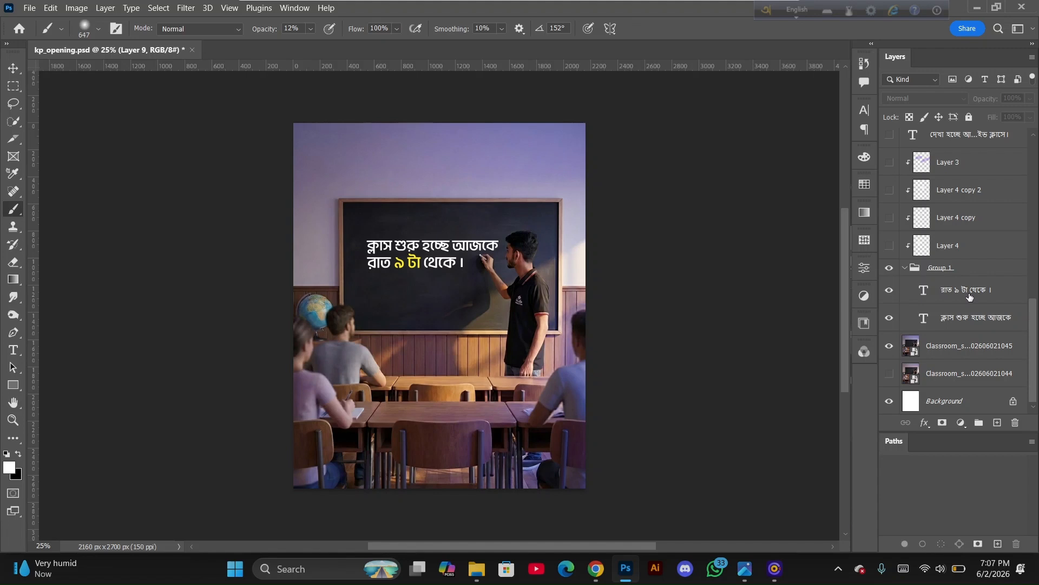
pyautogui.click(956, 269)
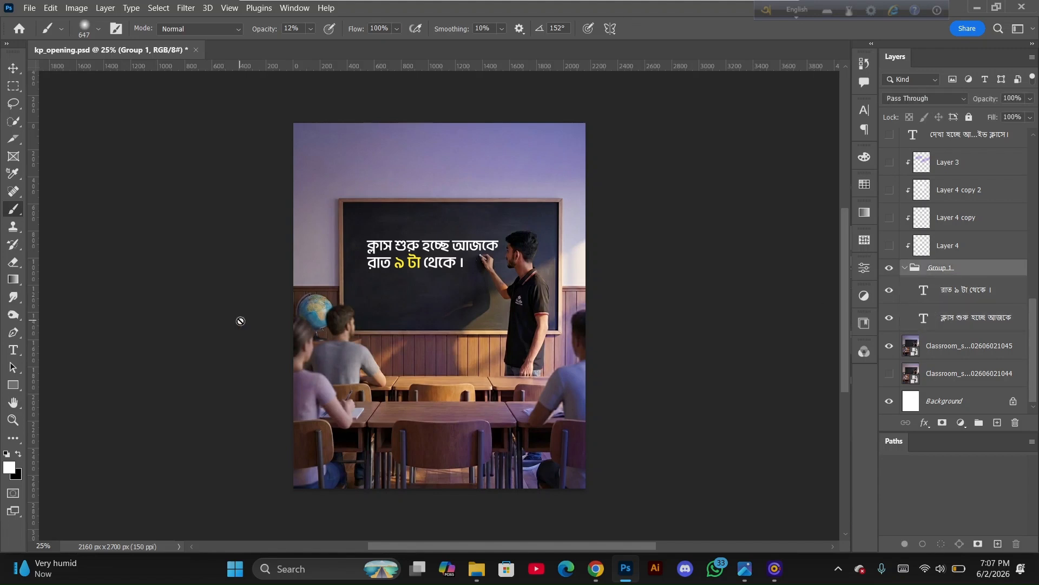
pyautogui.click(13, 350)
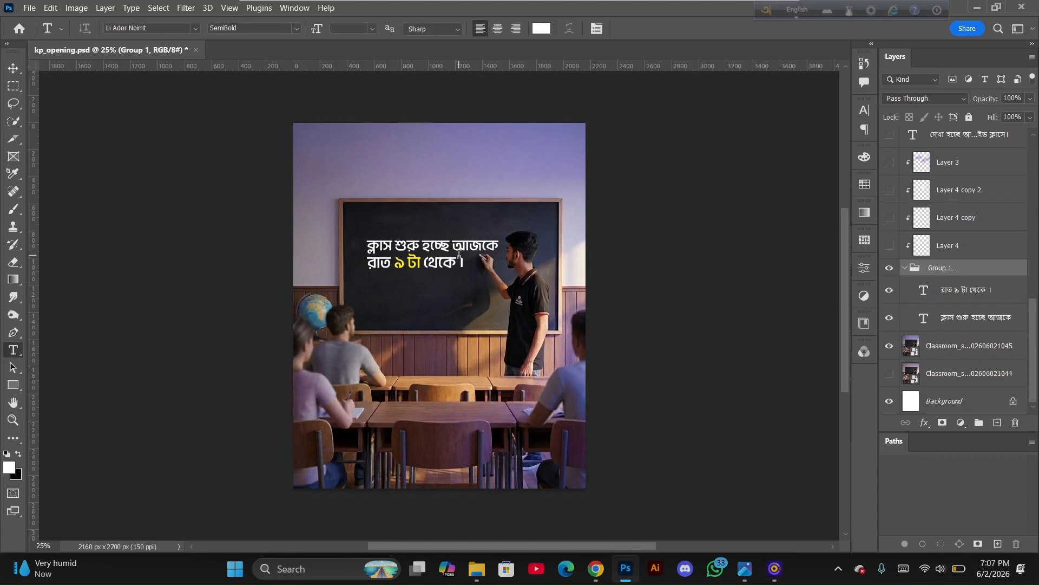
pyautogui.moveTo(456, 262)
pyautogui.mouseDown()
pyautogui.moveTo(411, 263)
pyautogui.moveTo(200, 50)
pyautogui.mouseUp()
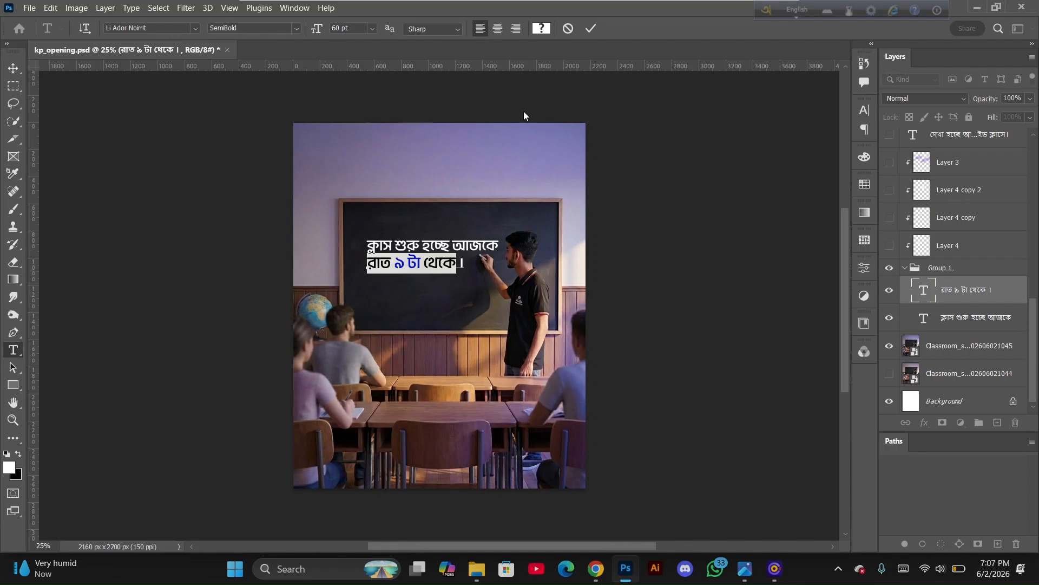
pyautogui.click(905, 267)
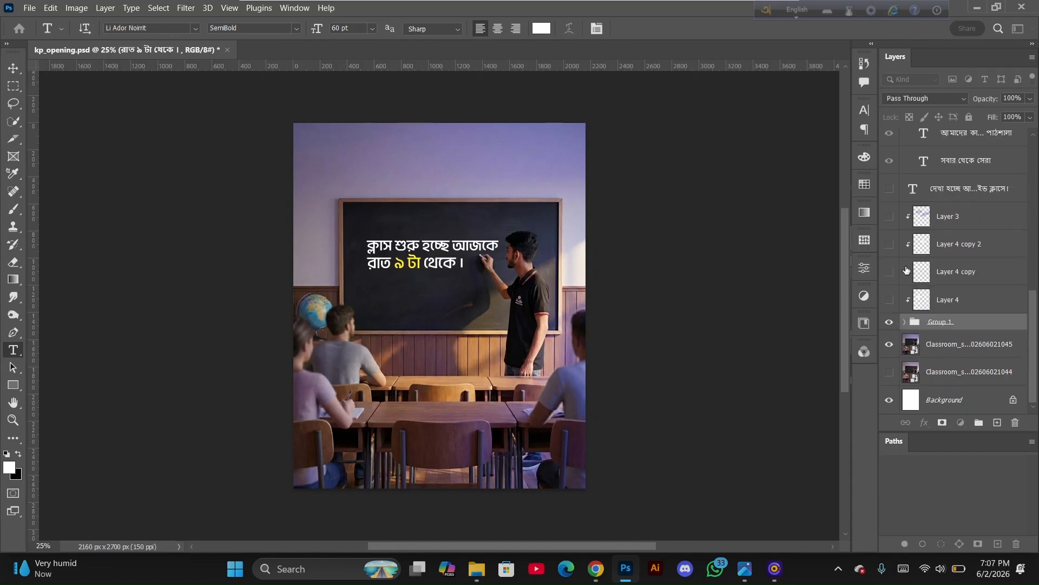
# Show the small caption text layer and Group 2 again
pyautogui.click(889, 301)
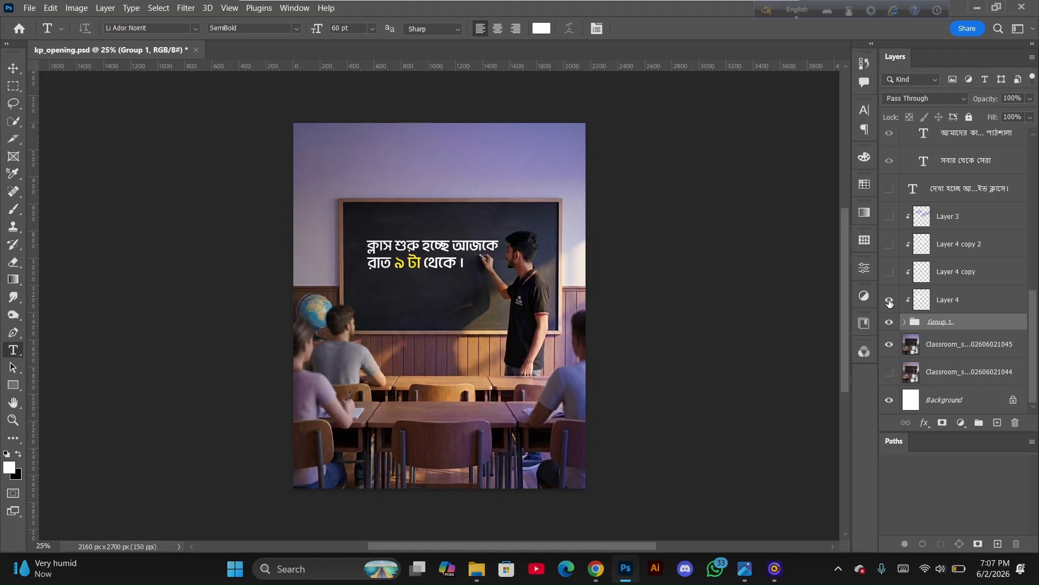
pyautogui.click(890, 301)
pyautogui.click(890, 189)
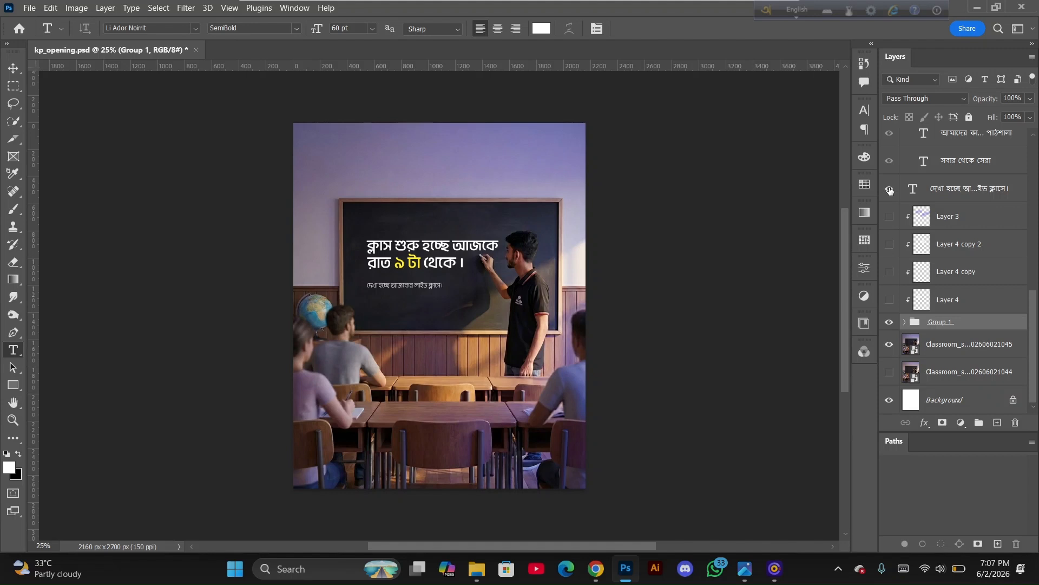
pyautogui.moveTo(1035, 317); pyautogui.dragTo(1033, 291)
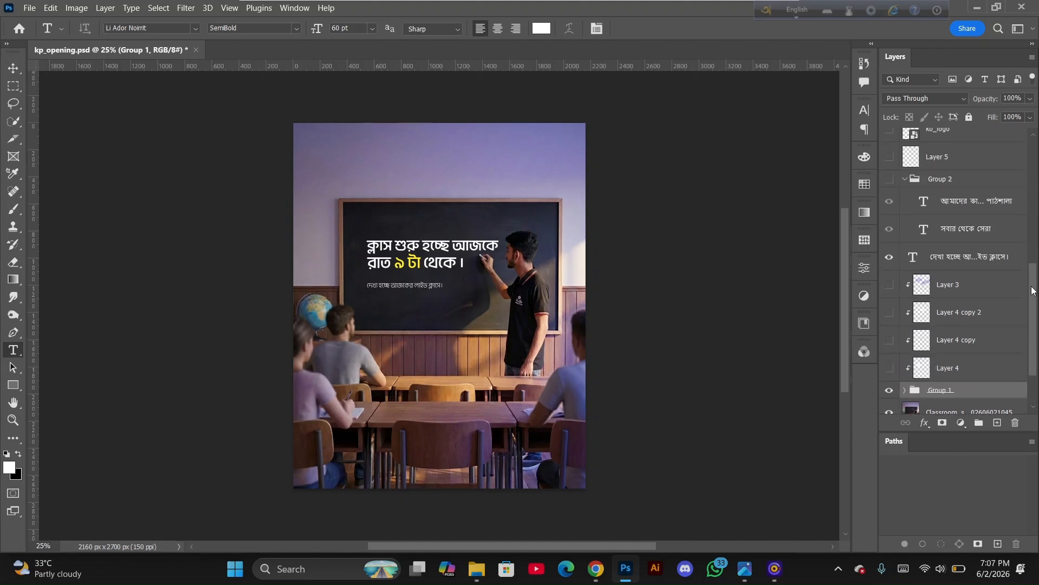
pyautogui.click(890, 180)
pyautogui.click(890, 181)
pyautogui.click(891, 181)
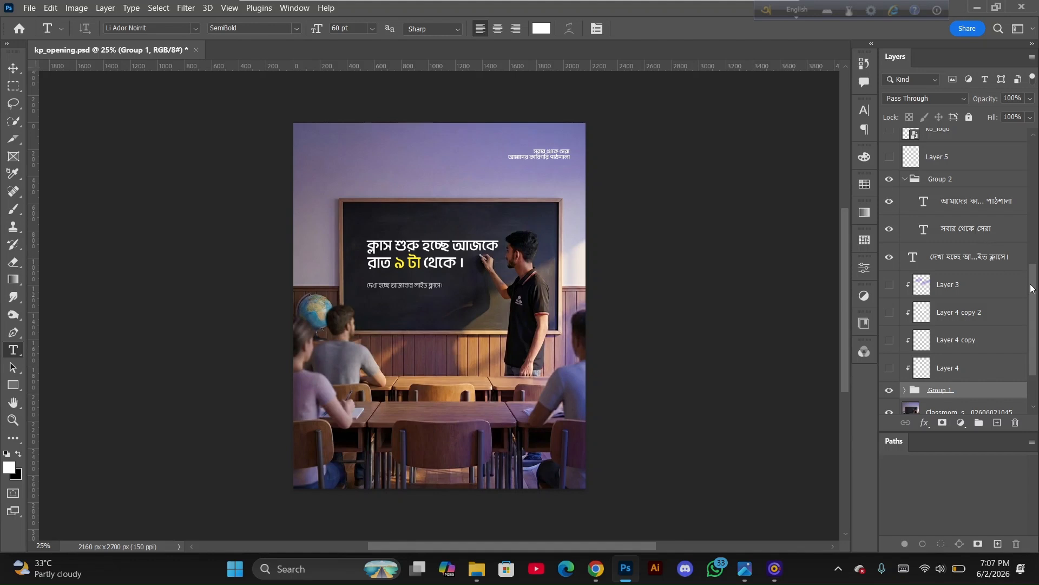
pyautogui.moveTo(1032, 288); pyautogui.dragTo(1031, 253)
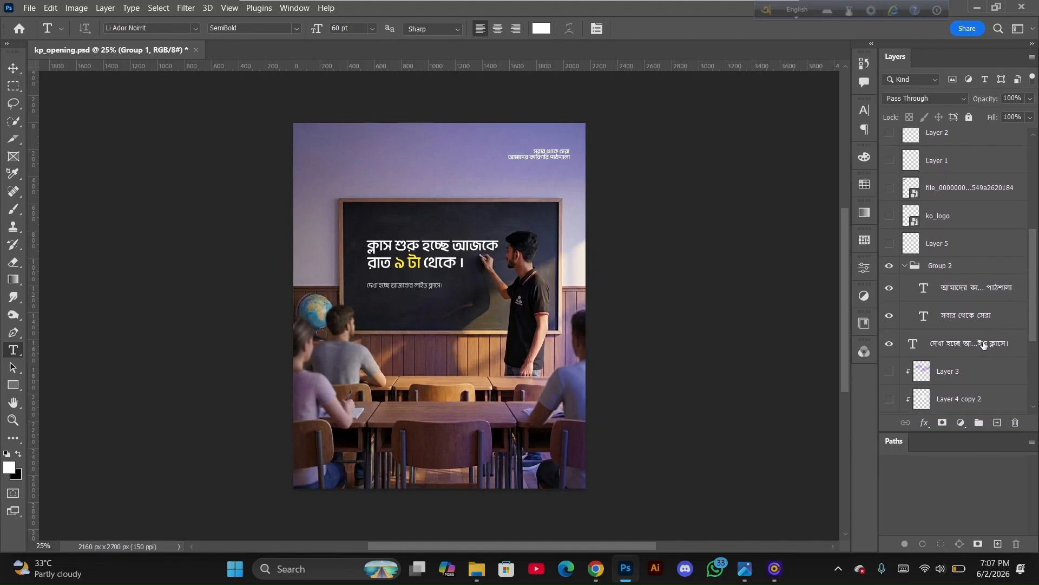
pyautogui.moveTo(1034, 328); pyautogui.dragTo(1030, 313)
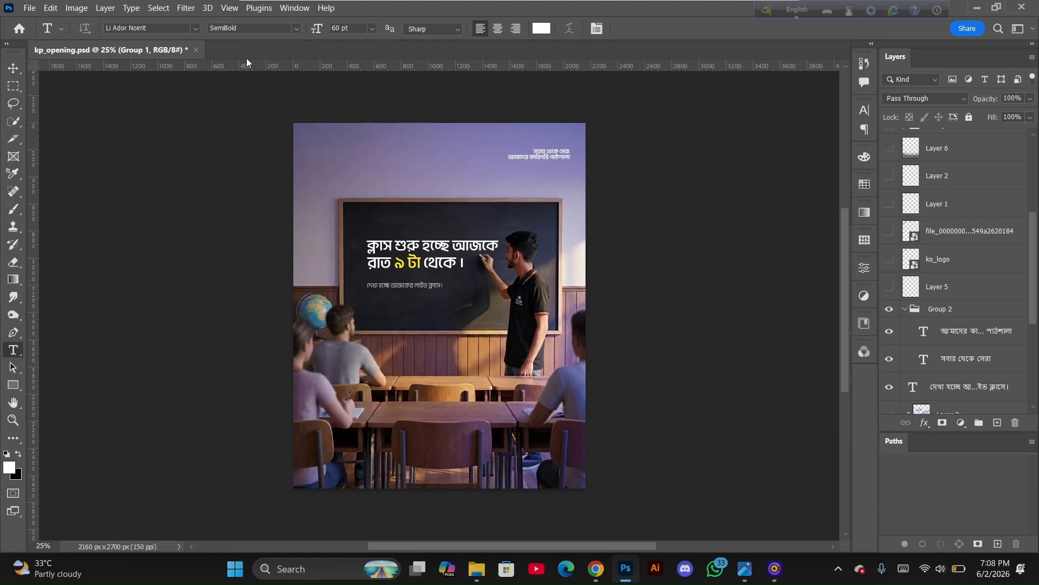
pyautogui.click(296, 28)
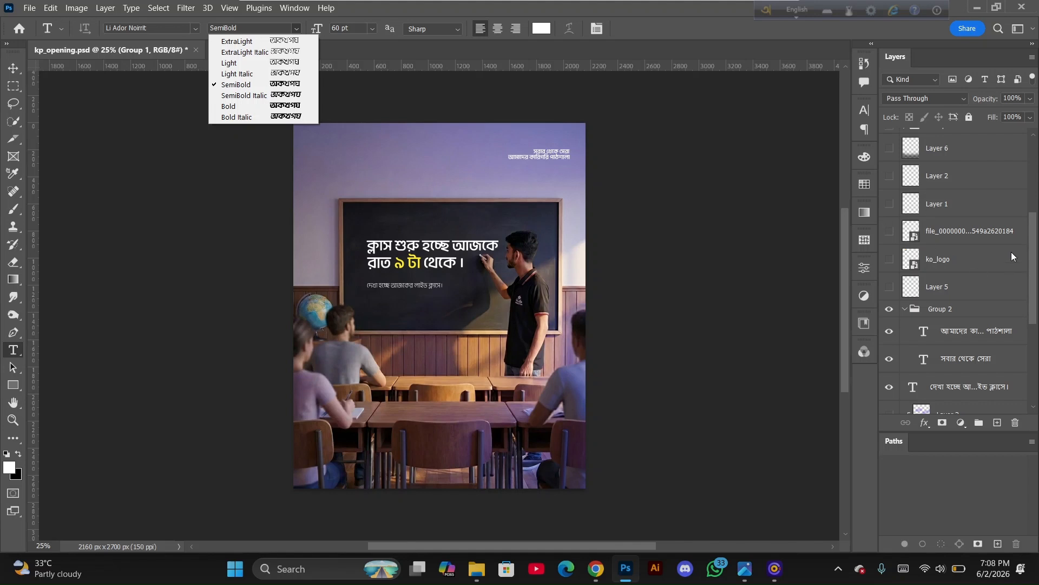
pyautogui.click(1026, 251)
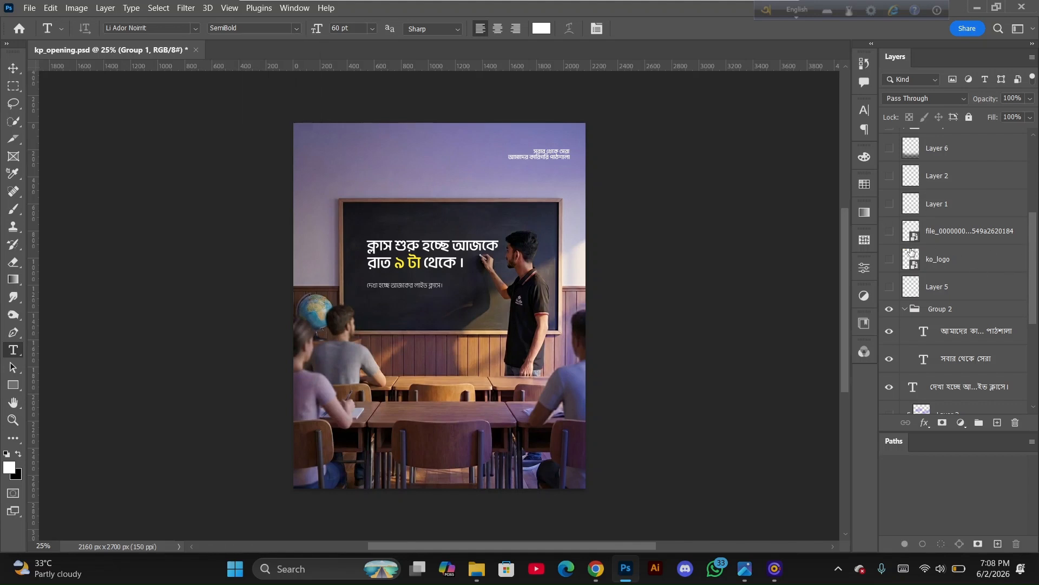
pyautogui.click(890, 287)
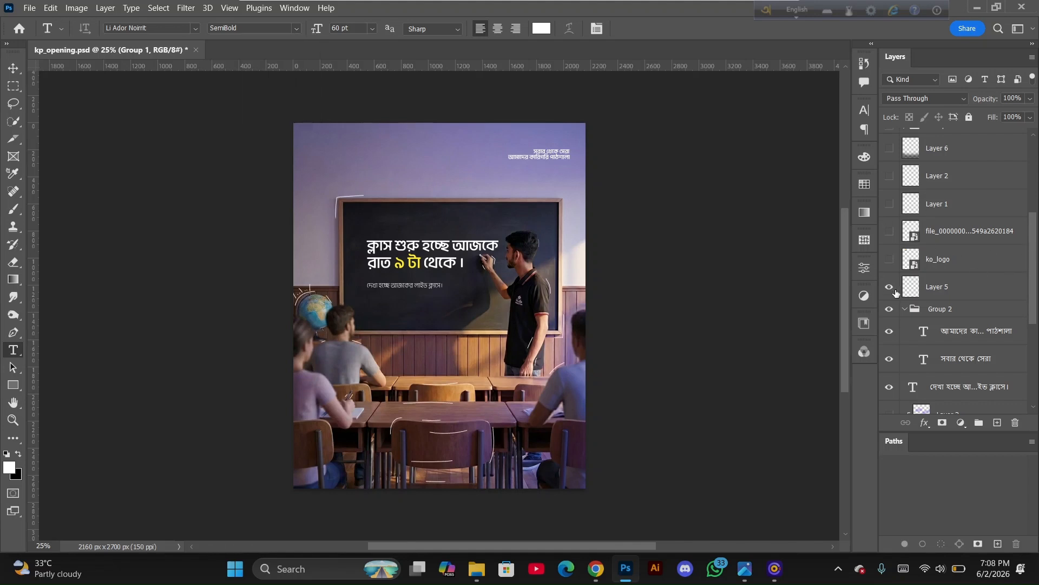
pyautogui.click(896, 292)
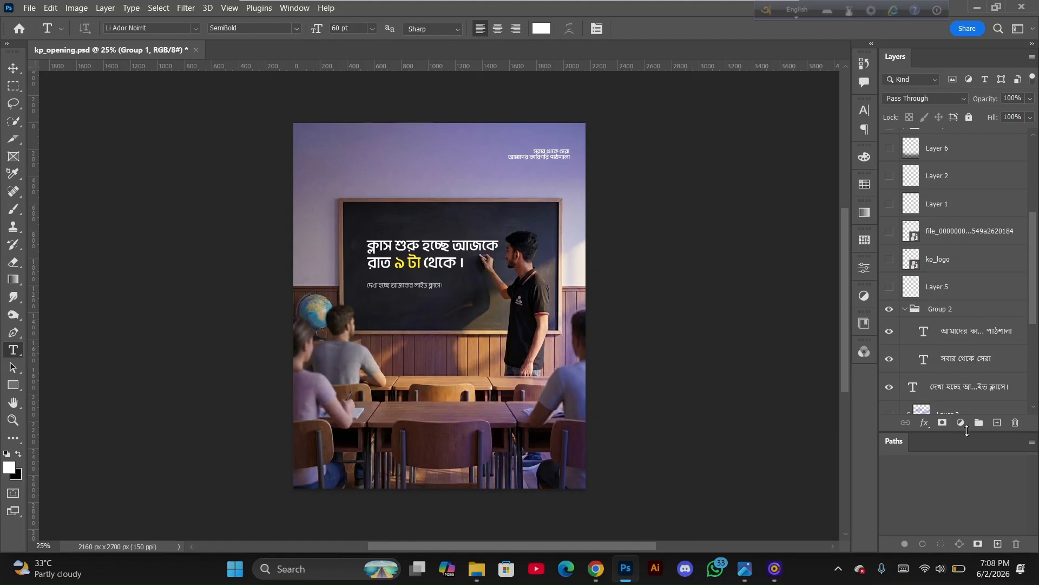
# Add a new empty layer directly above Layer 5
pyautogui.click(999, 423)
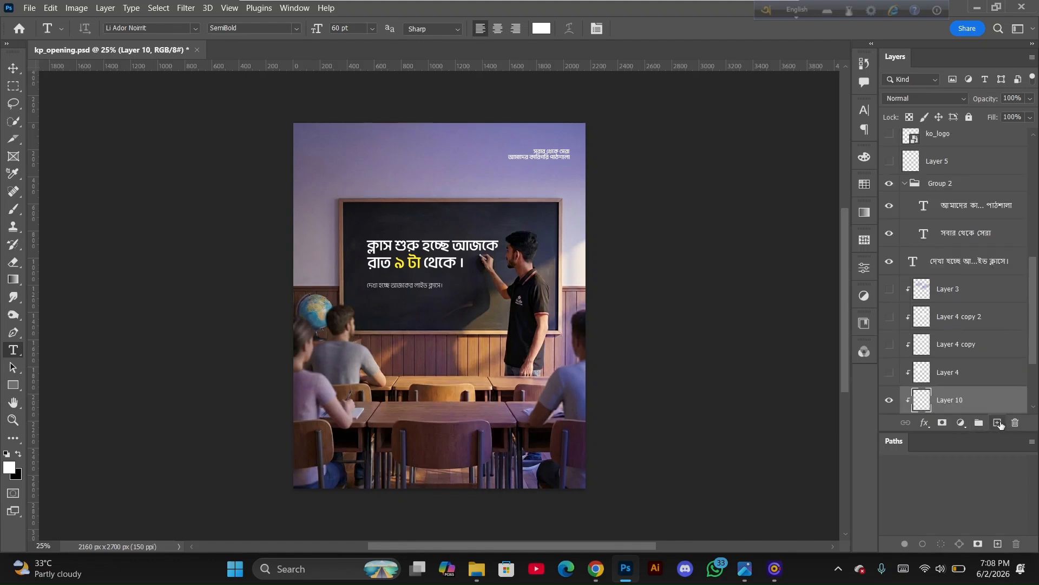
pyautogui.hotkey('ctrl', 'z')
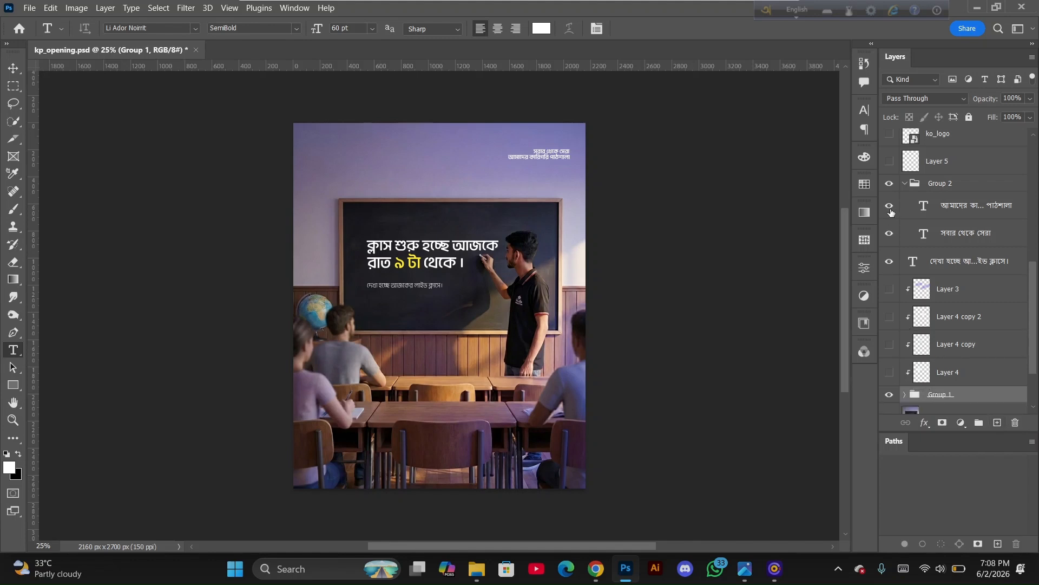
pyautogui.scroll(3, 937, 255)
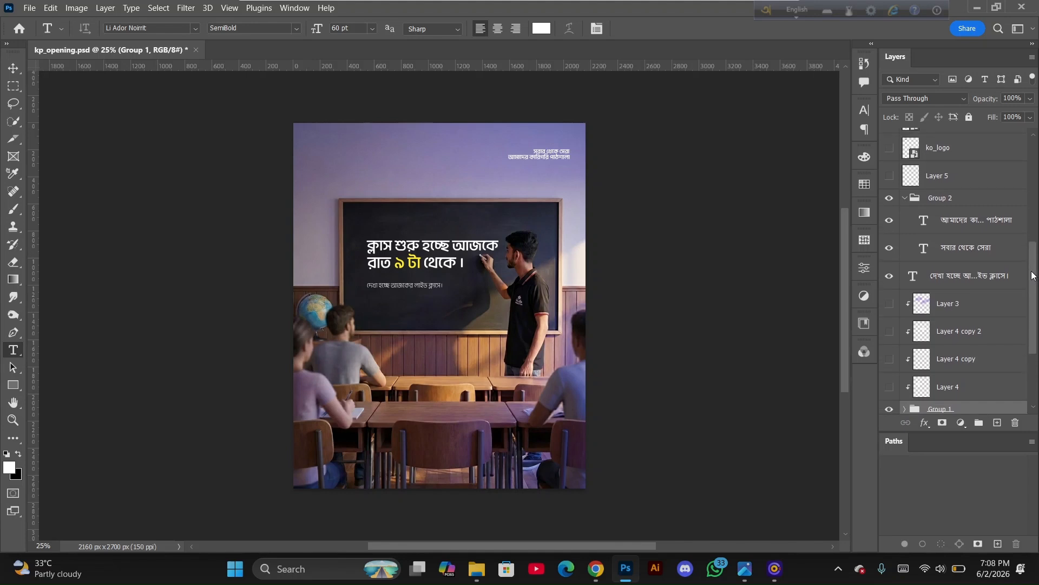
pyautogui.click(890, 223)
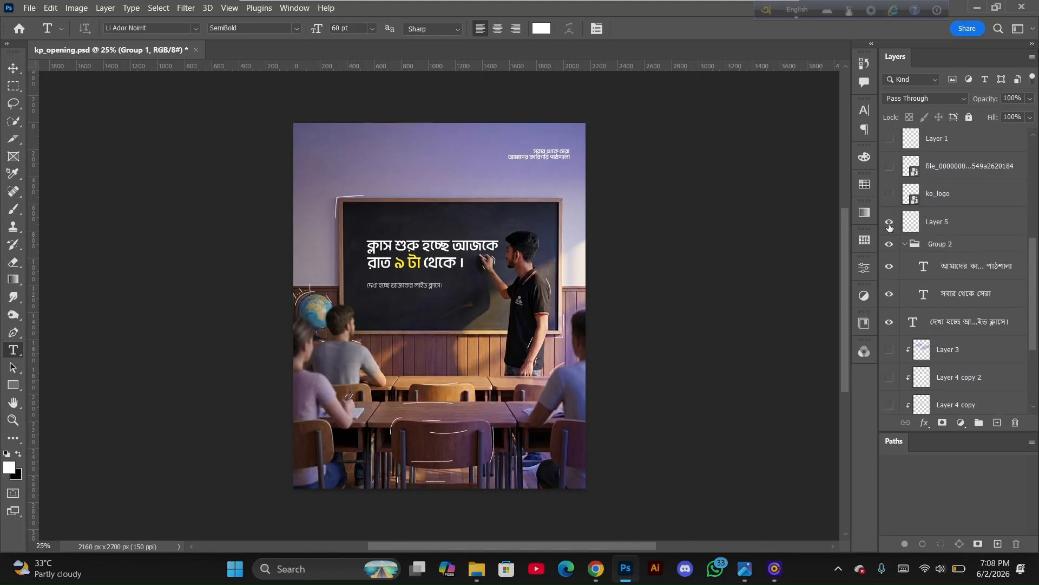
pyautogui.click(889, 226)
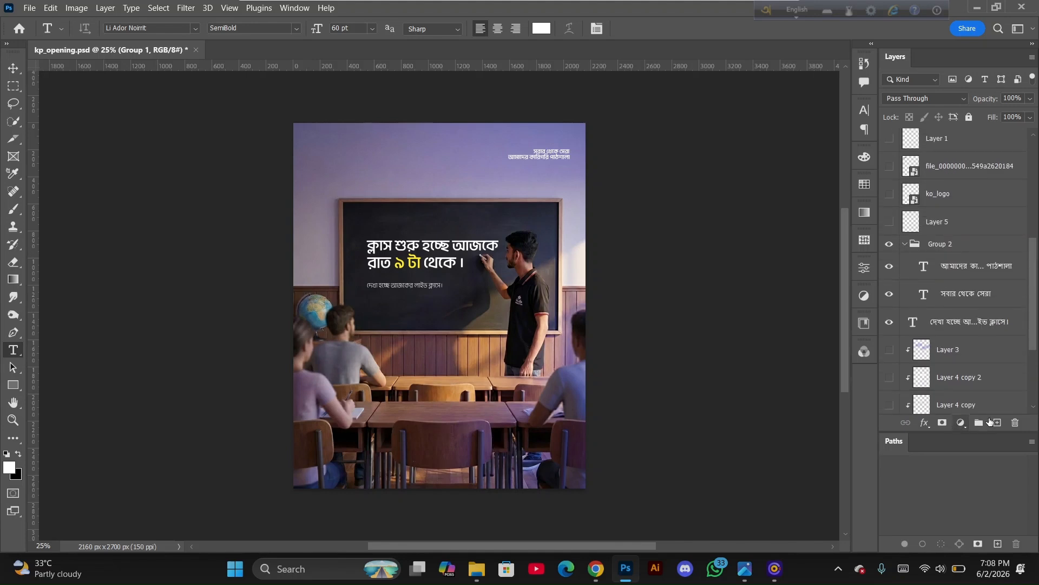
pyautogui.click(955, 233)
pyautogui.click(998, 423)
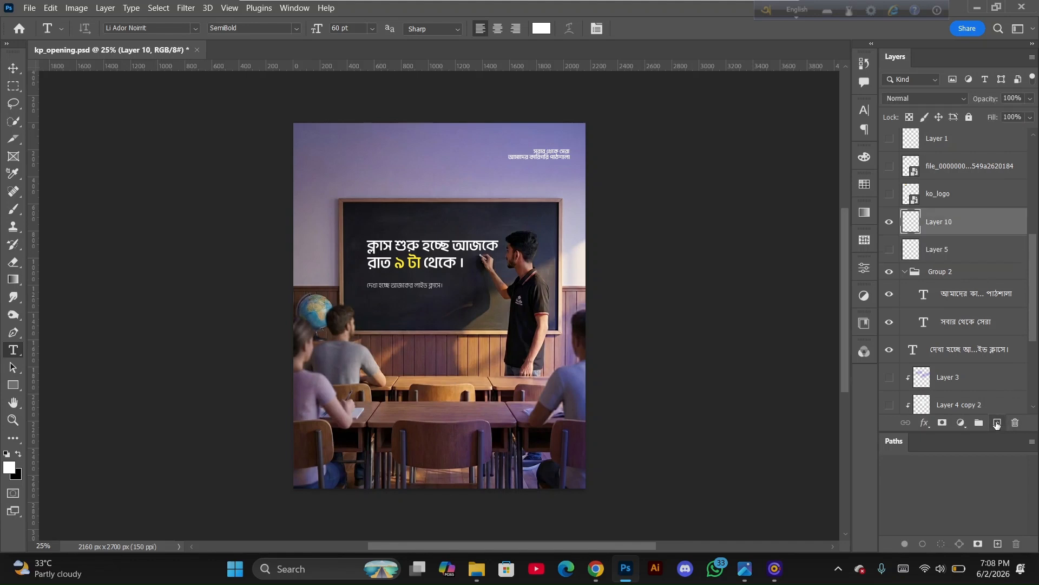
# Switch to the Brush tool and set a hard brush with 100% opacity and 100% smoothing
pyautogui.click(13, 213)
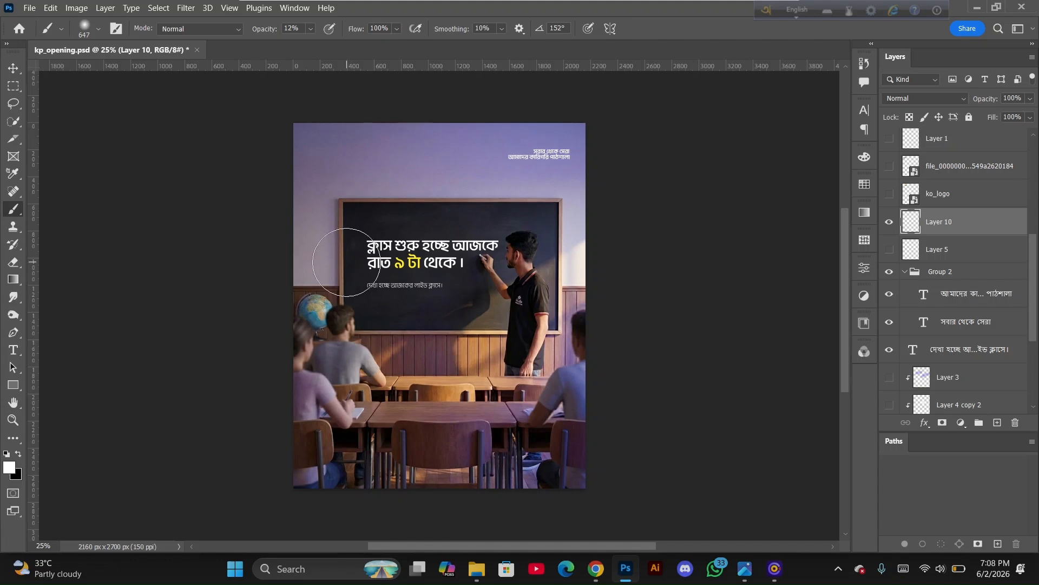
pyautogui.rightClick(340, 215)
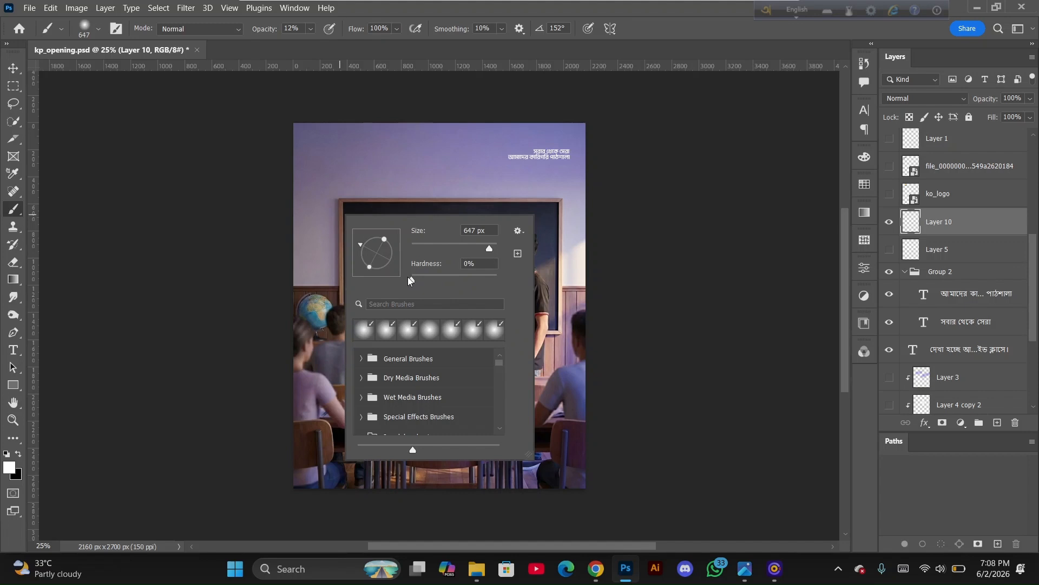
pyautogui.moveTo(410, 280); pyautogui.dragTo(562, 276)
pyautogui.click(310, 29)
pyautogui.moveTo(312, 41); pyautogui.dragTo(583, 40)
pyautogui.click(502, 29)
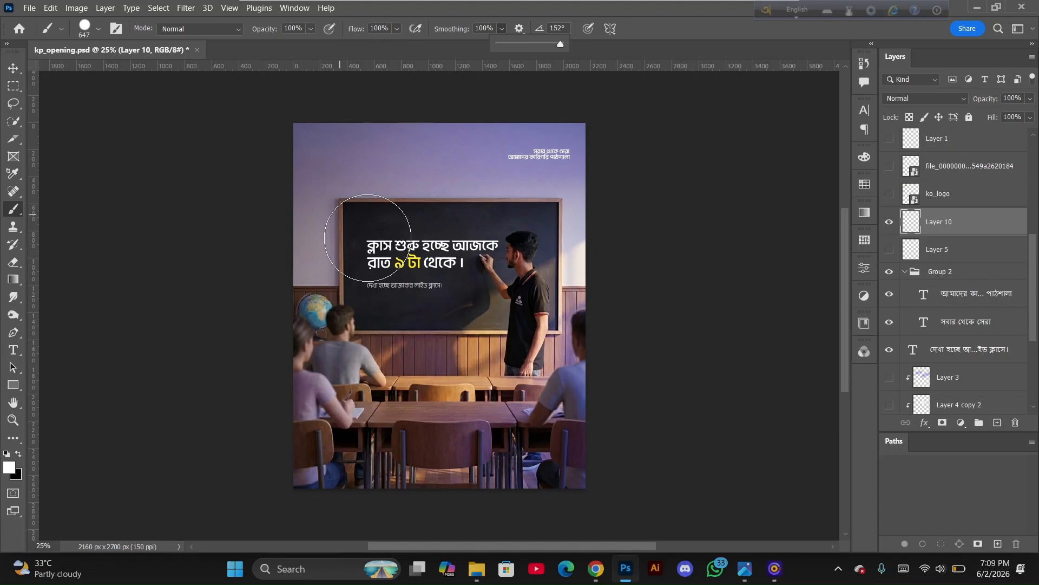
# Paint a single white dab at the chalkboard's upper left corner and undo it
pyautogui.click(368, 238)
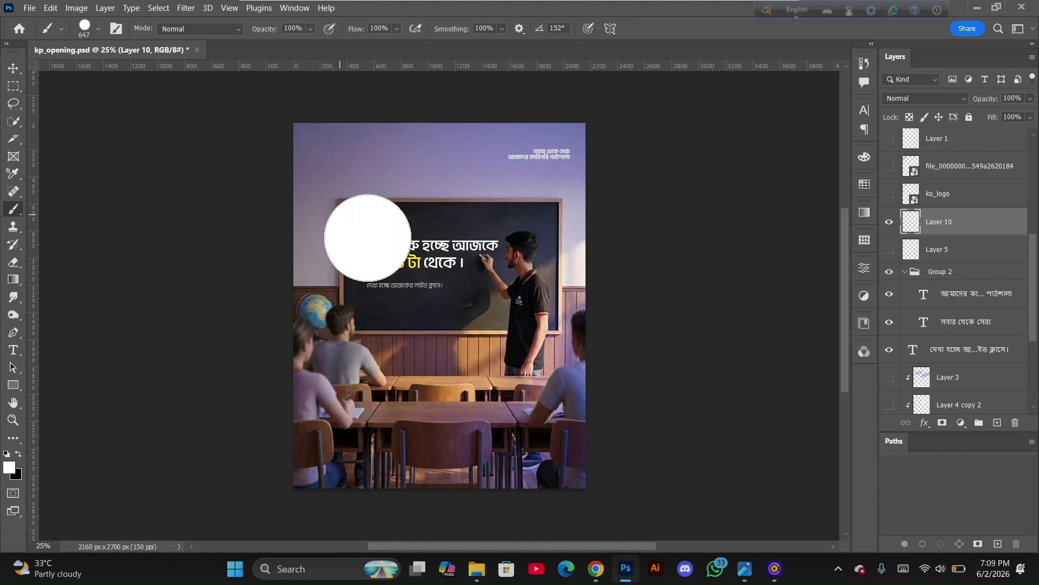
pyautogui.hotkey('ctrl', 'z')
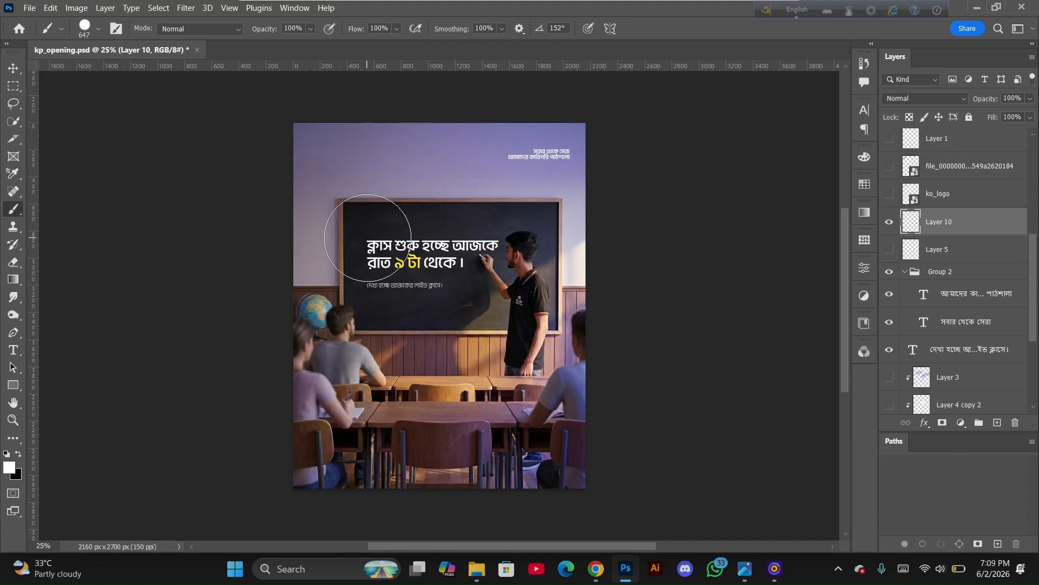
# Paint a white brush stroke above the chalkboard on the new layer, undo it and delete that layer
pyautogui.moveTo(368, 238); pyautogui.dragTo(294, 255)
pyautogui.moveTo(342, 169); pyautogui.dragTo(400, 152)
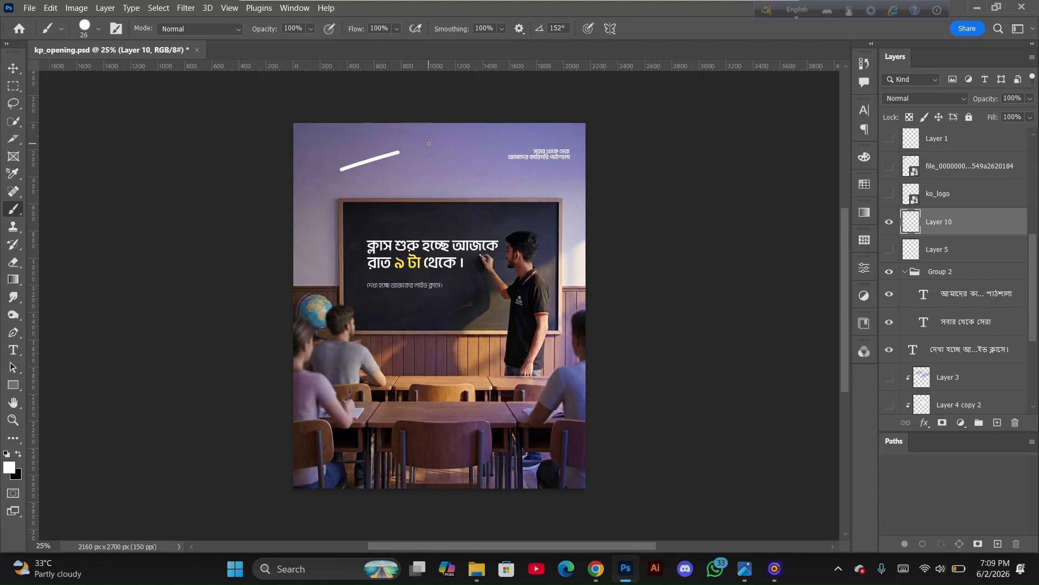
pyautogui.hotkey('ctrl', 'z')
pyautogui.press('Delete')
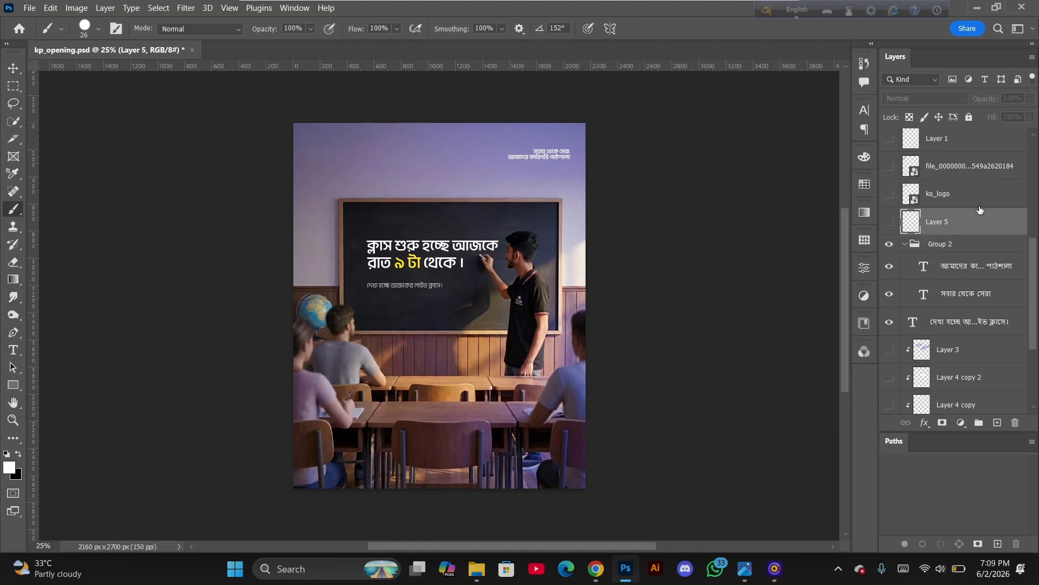
# Show Layer 5 with the white chalk doodles around the chalkboard
pyautogui.click(891, 224)
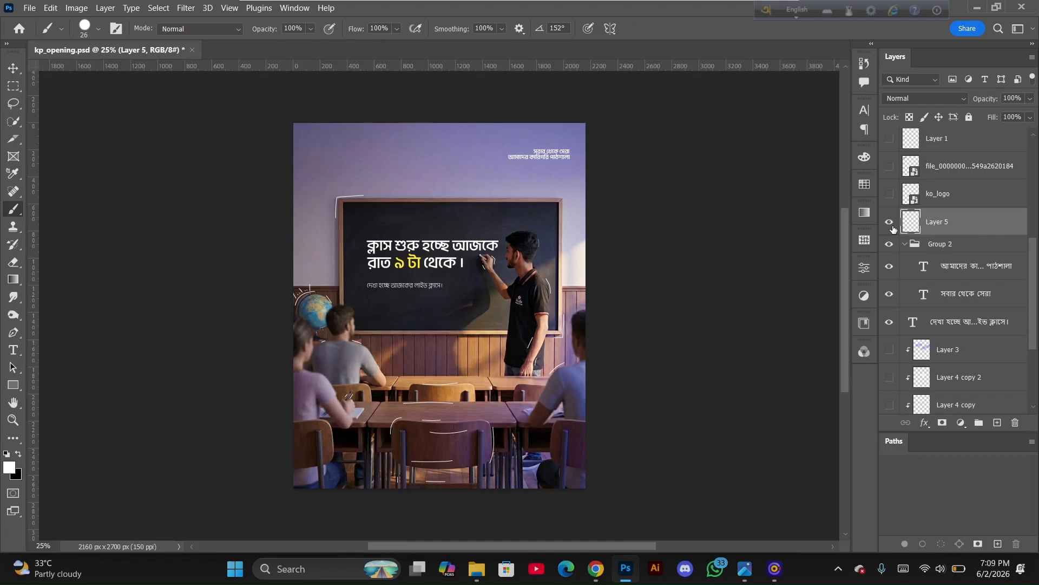
pyautogui.click(890, 195)
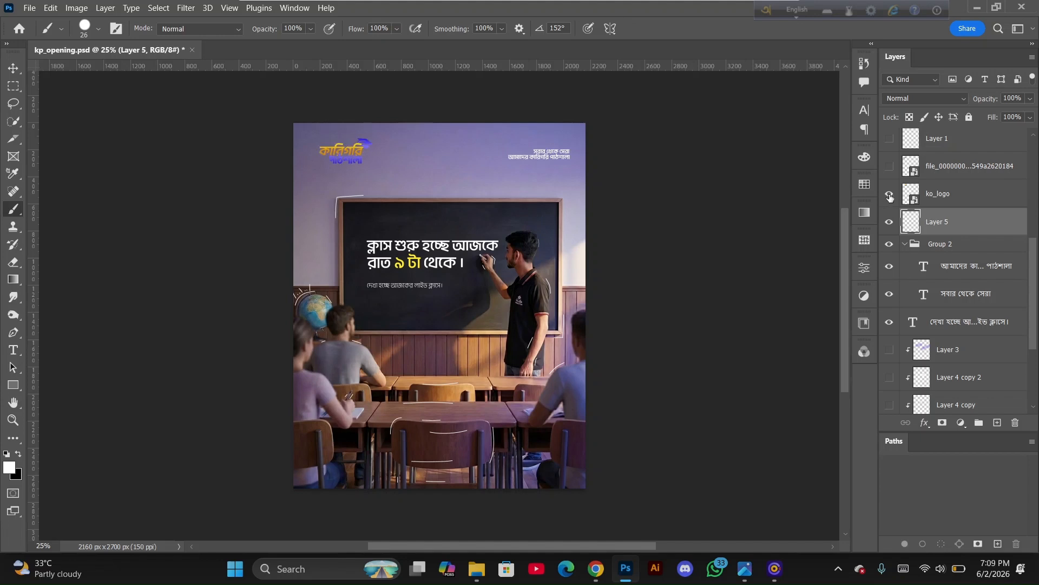
pyautogui.click(889, 195)
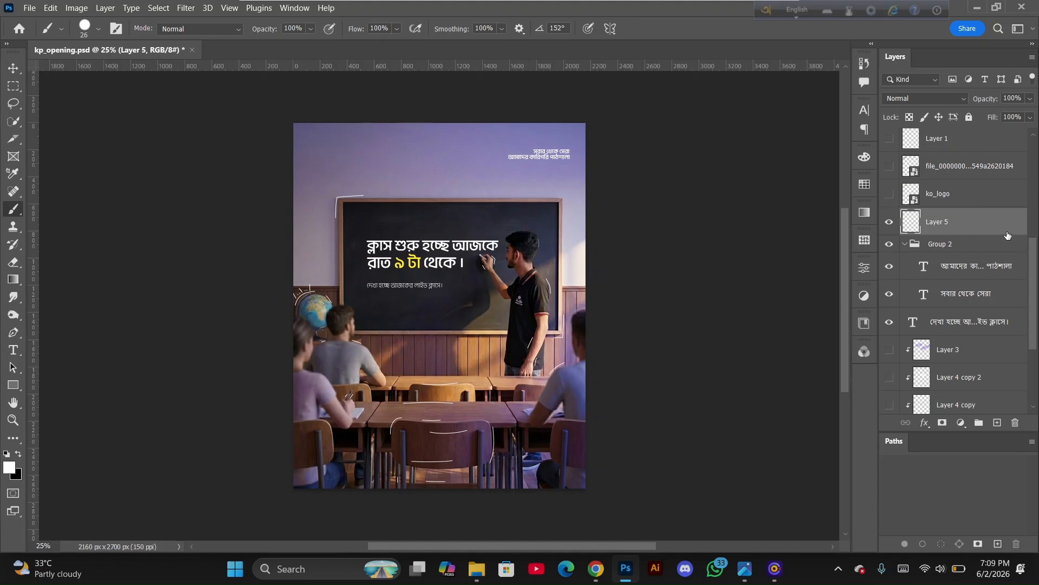
# Make the file_0000 logo layer, Layer 1, Layer 2 and Layer 6 visible
pyautogui.scroll(2, 952, 243)
pyautogui.scroll(1, 953, 244)
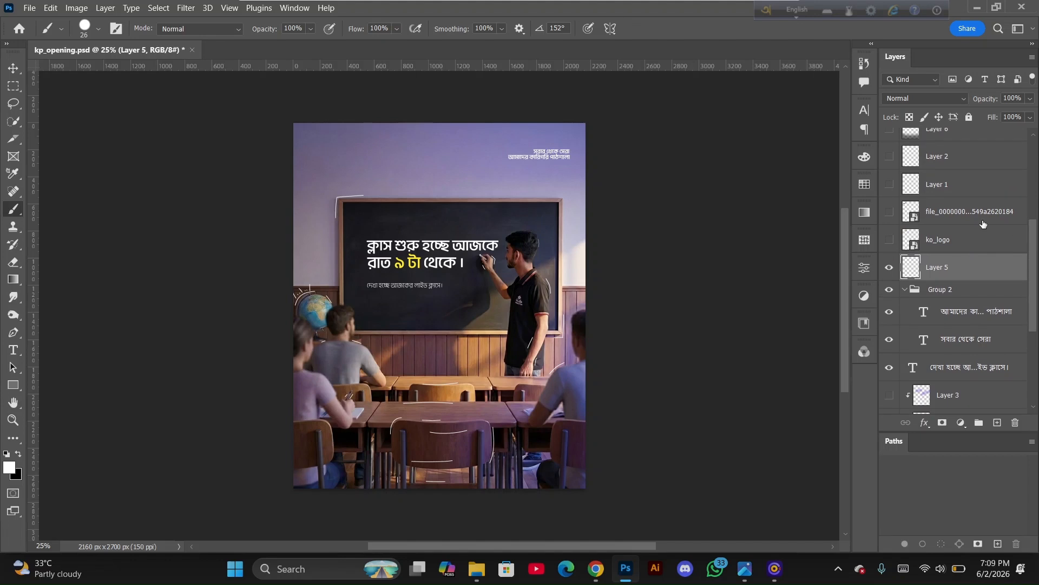
pyautogui.click(889, 211)
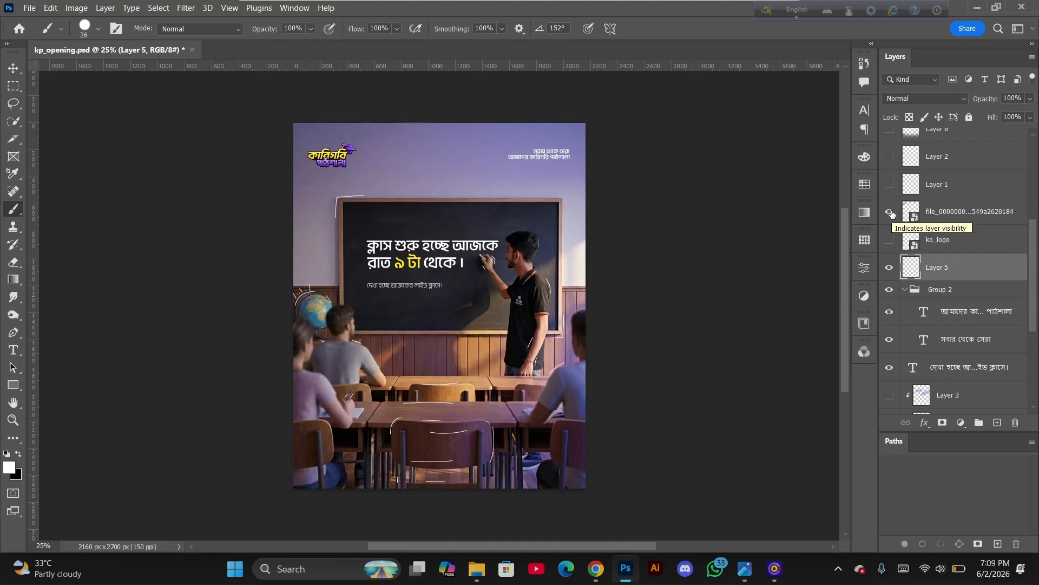
pyautogui.click(889, 185)
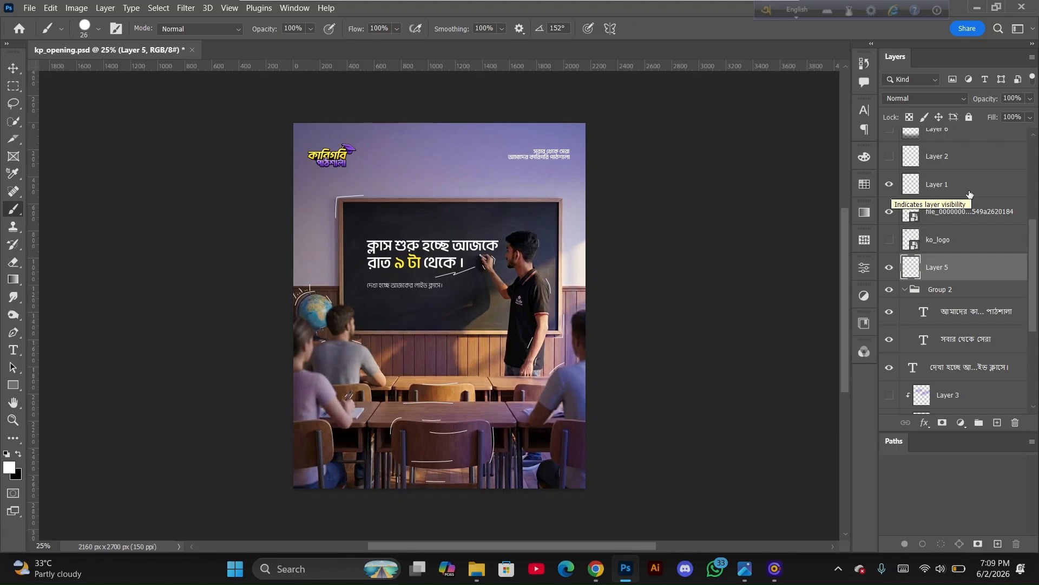
pyautogui.moveTo(1037, 253); pyautogui.dragTo(1036, 241)
pyautogui.click(890, 184)
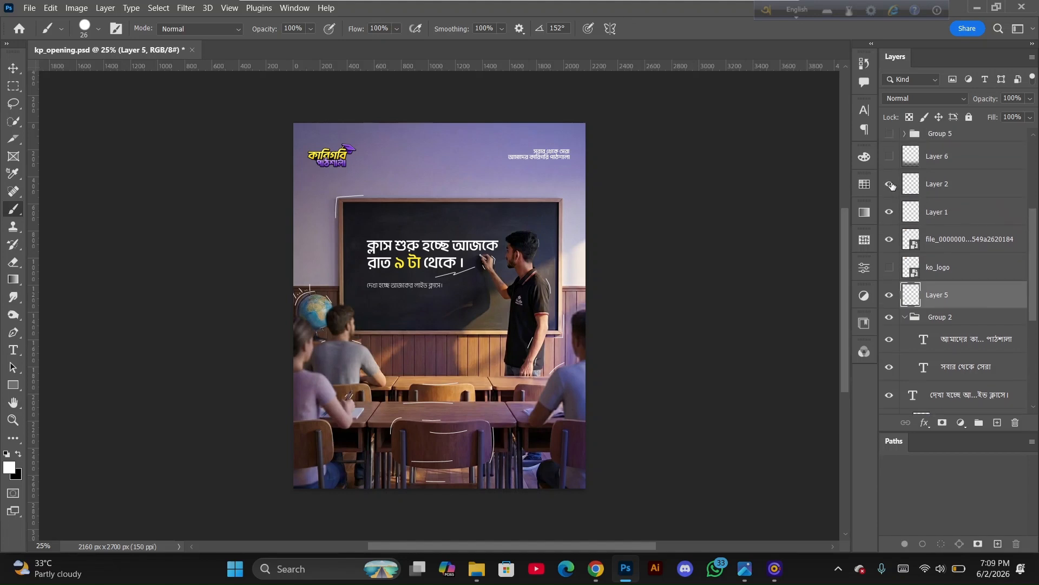
pyautogui.moveTo(1035, 252); pyautogui.dragTo(1035, 227)
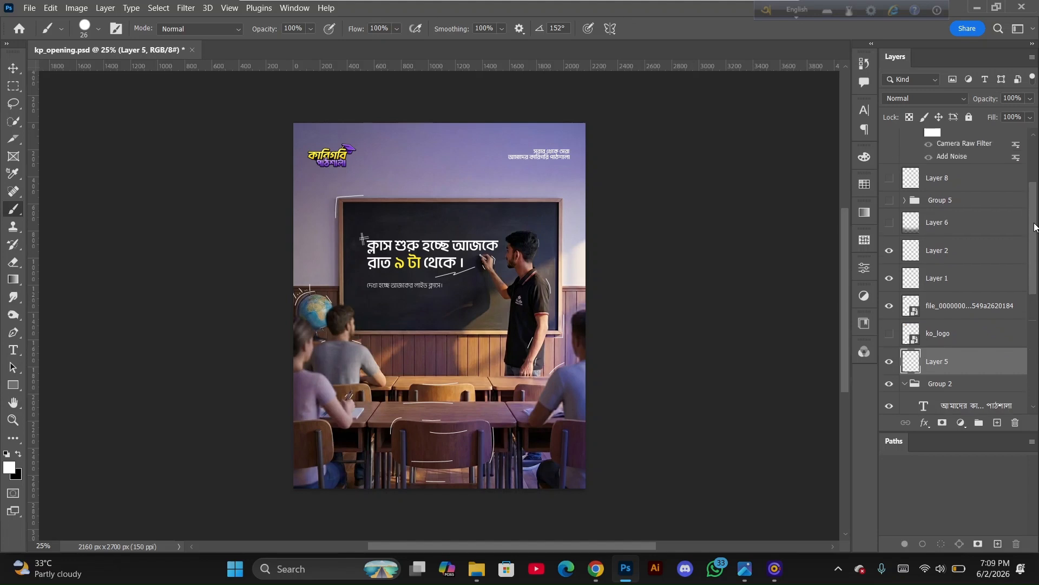
pyautogui.click(889, 224)
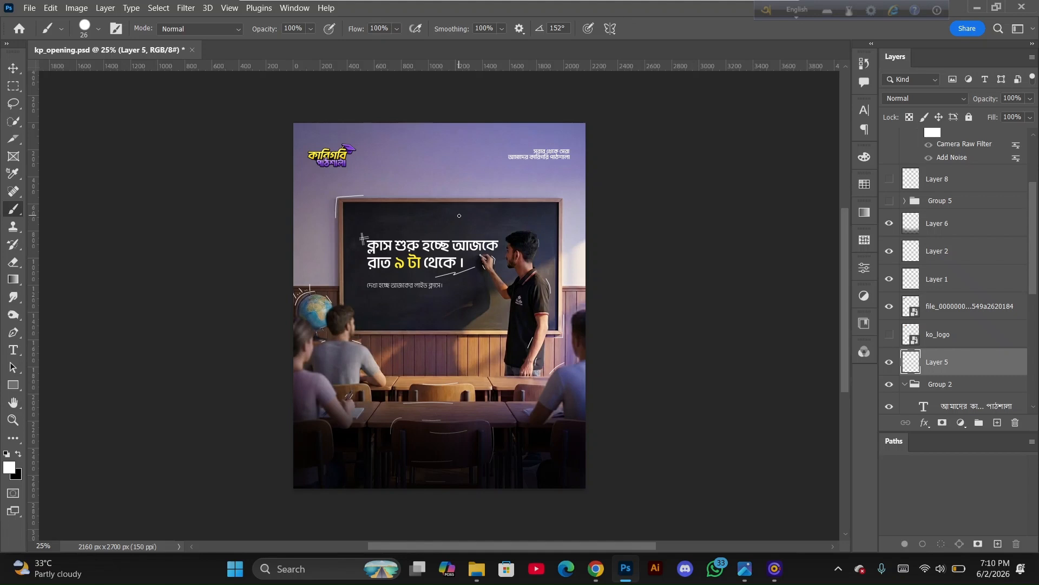
pyautogui.moveTo(391, 248); pyautogui.dragTo(455, 279)
pyautogui.click(889, 334)
pyautogui.click(889, 335)
# Show Group 5 with the footer contact bar and expand it
pyautogui.moveTo(1033, 259); pyautogui.dragTo(1035, 209)
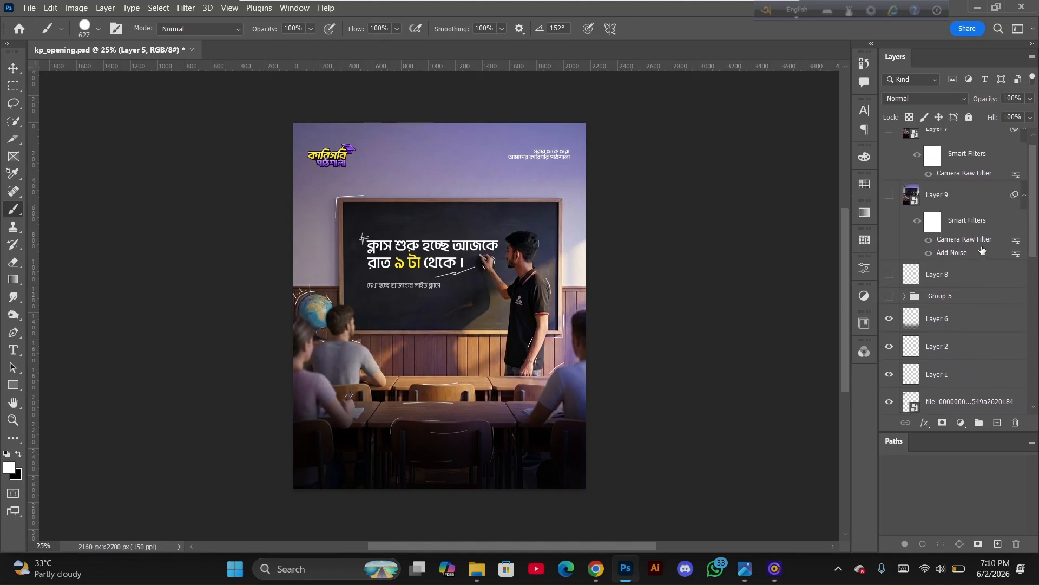
pyautogui.click(889, 296)
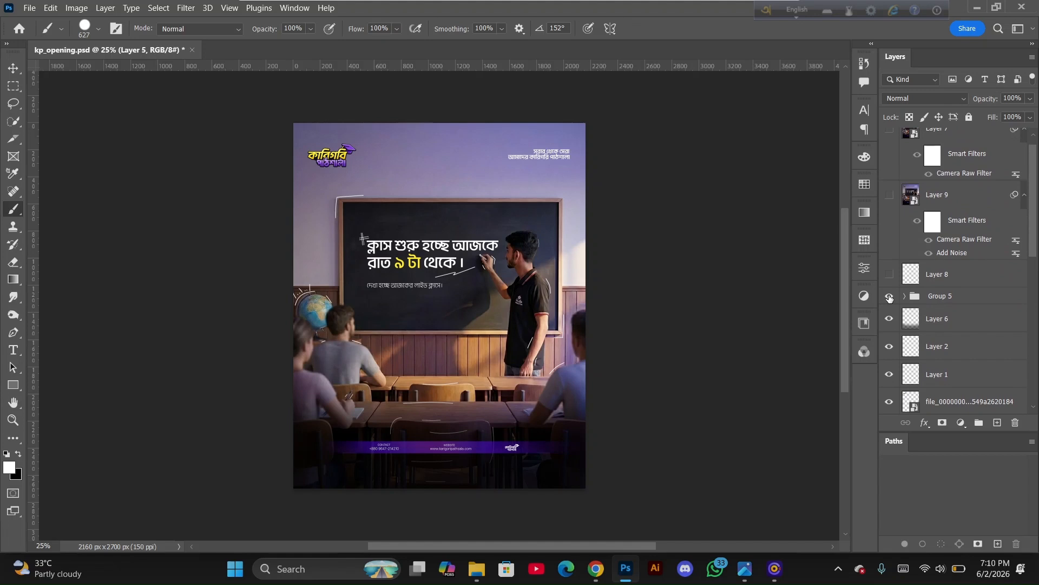
pyautogui.click(905, 297)
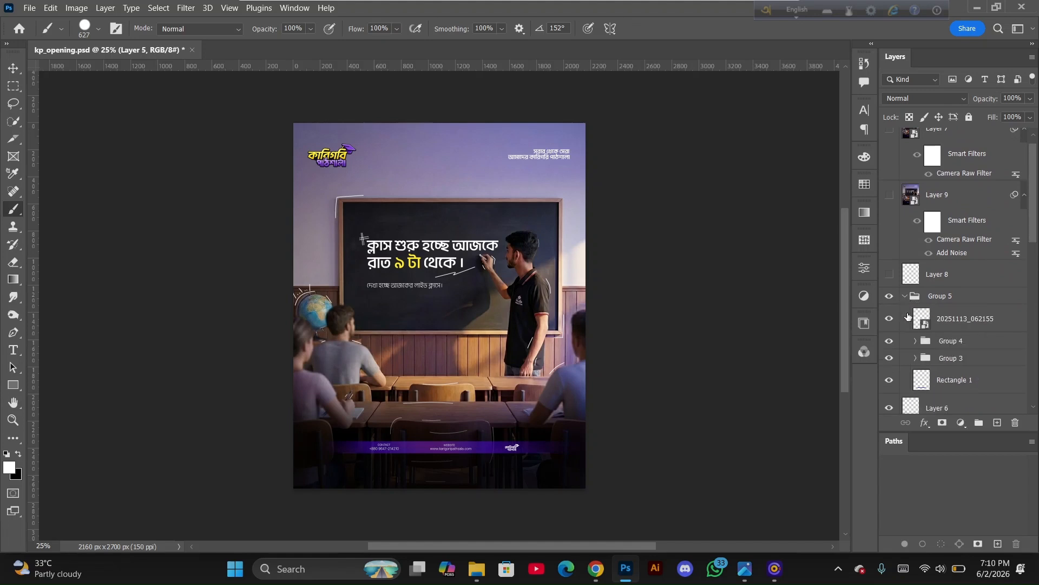
# Toggle the footer's Group 3, Group 4 and 20251113 layers off and on to inspect each part
pyautogui.click(890, 355)
pyautogui.click(890, 341)
pyautogui.click(890, 319)
pyautogui.click(928, 385)
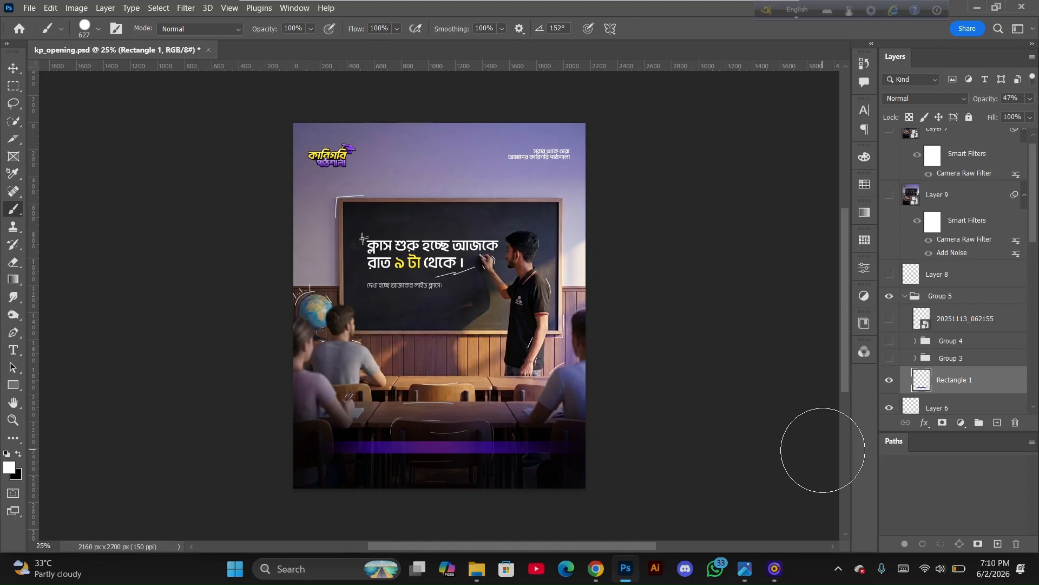
pyautogui.click(889, 359)
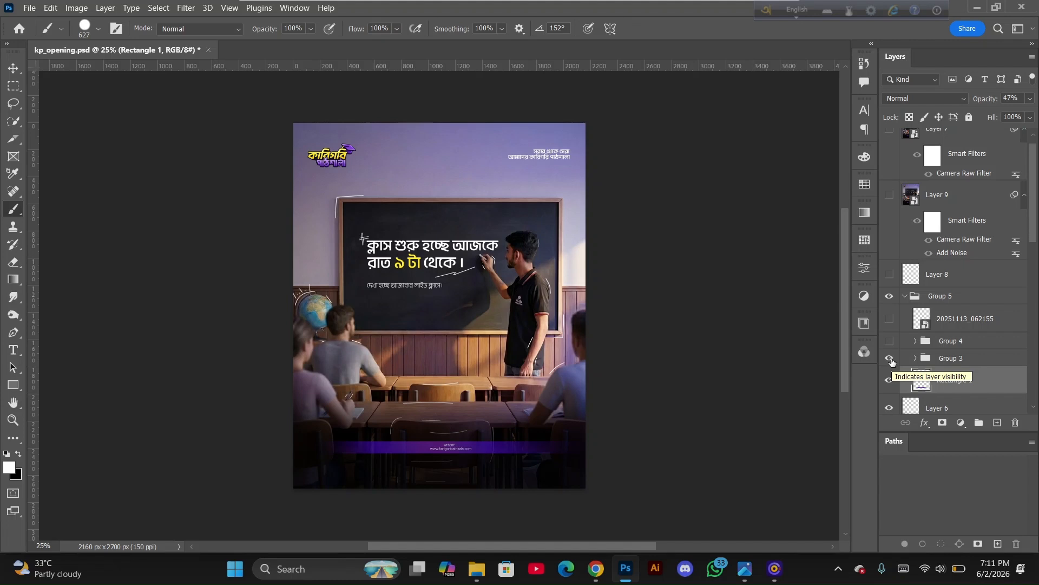
pyautogui.click(890, 342)
pyautogui.click(890, 322)
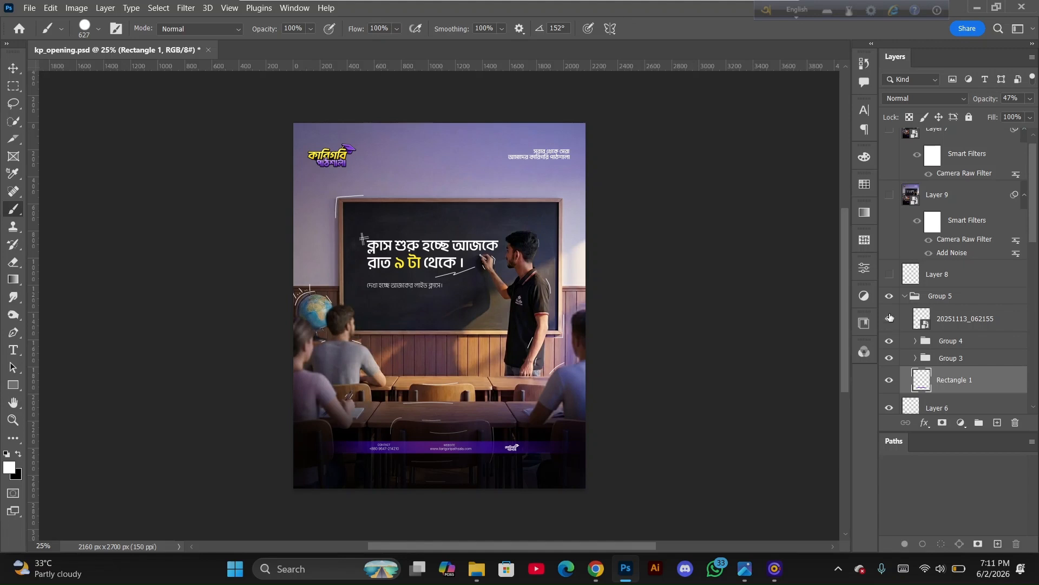
# Make Layer 8 visible and compare the poster with Group 5 hidden and shown
pyautogui.click(889, 275)
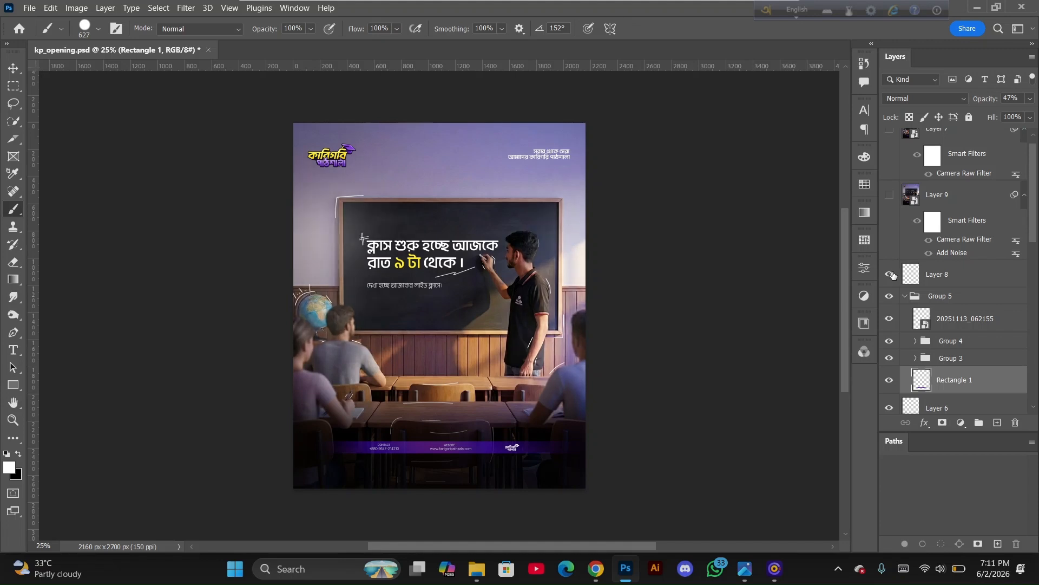
pyautogui.click(891, 274)
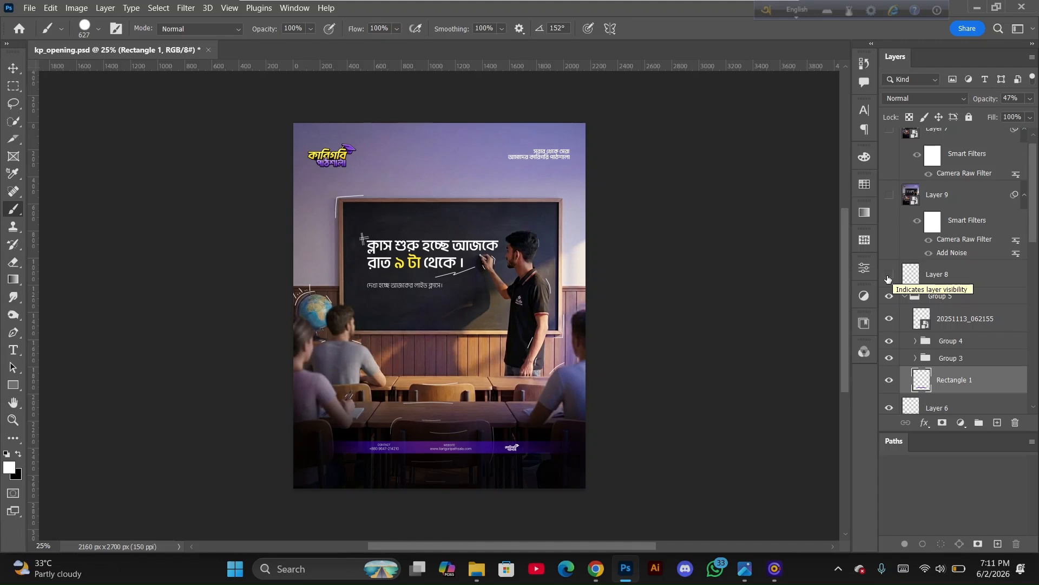
pyautogui.click(889, 277)
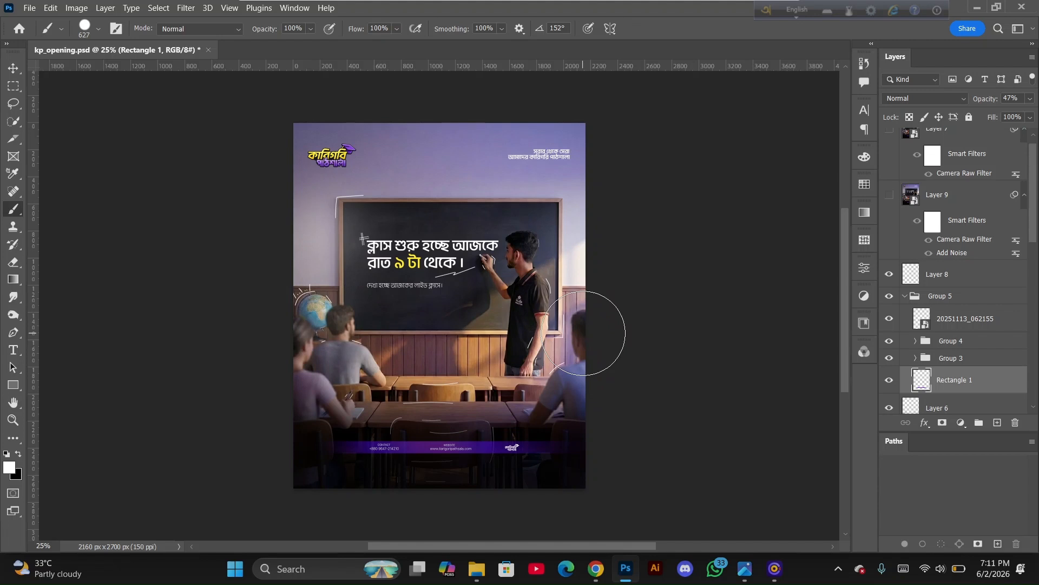
pyautogui.click(890, 299)
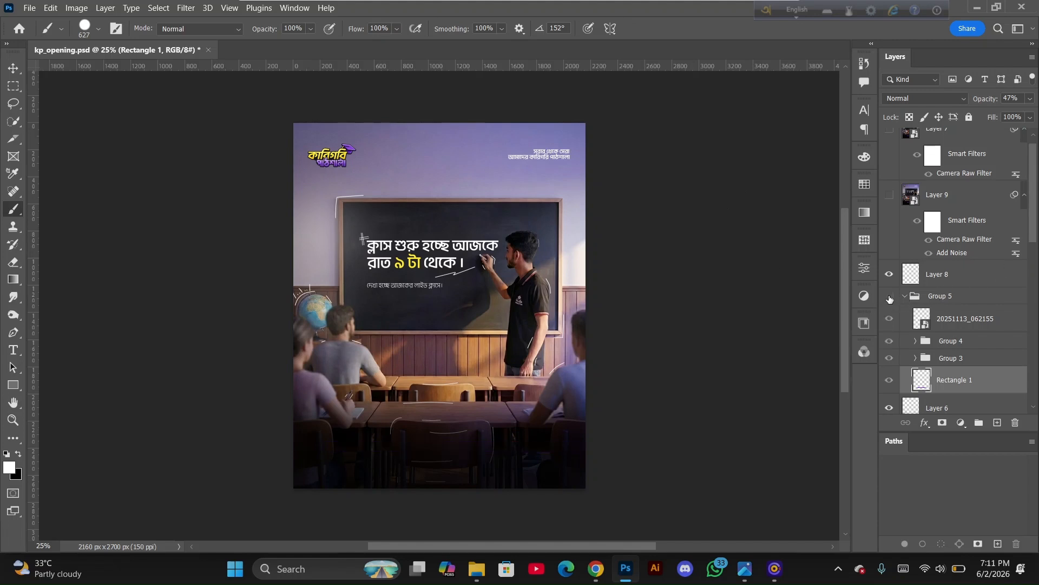
pyautogui.click(889, 299)
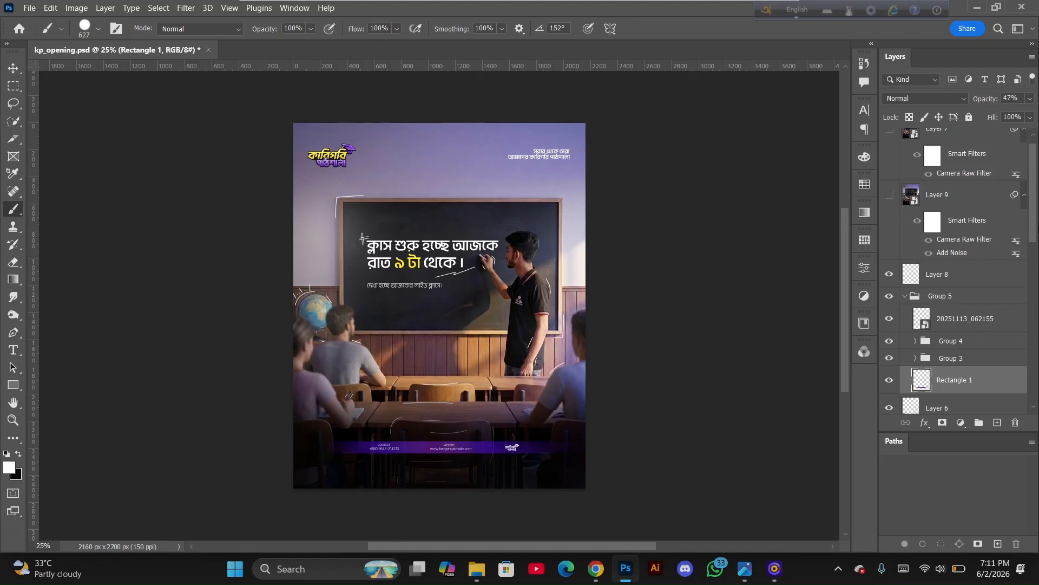
# Toggle Layer 9 with its Camera Raw and Add Noise filters on and off to compare its look
pyautogui.moveTo(1036, 222); pyautogui.dragTo(1038, 209)
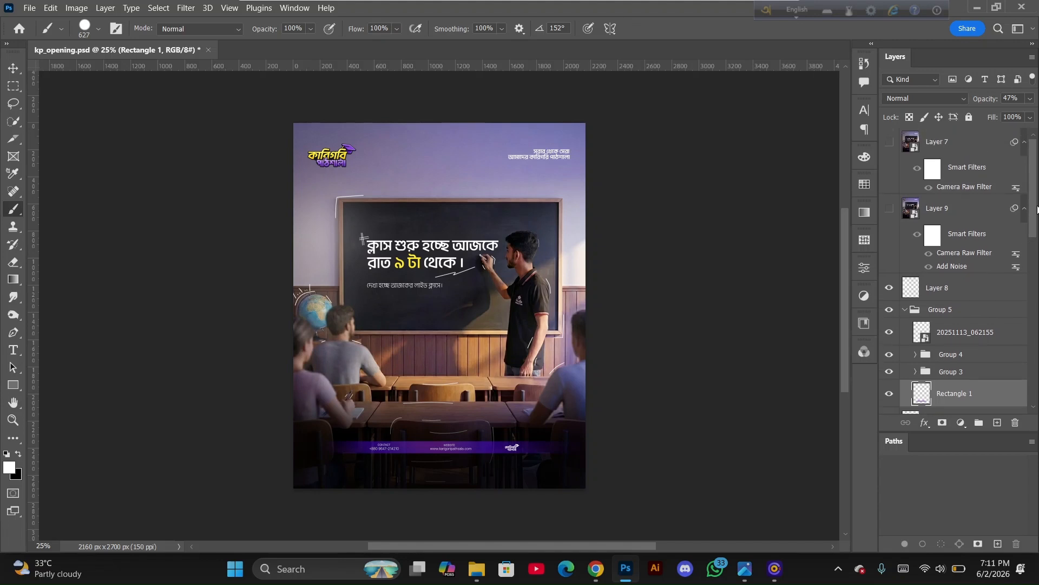
pyautogui.click(889, 210)
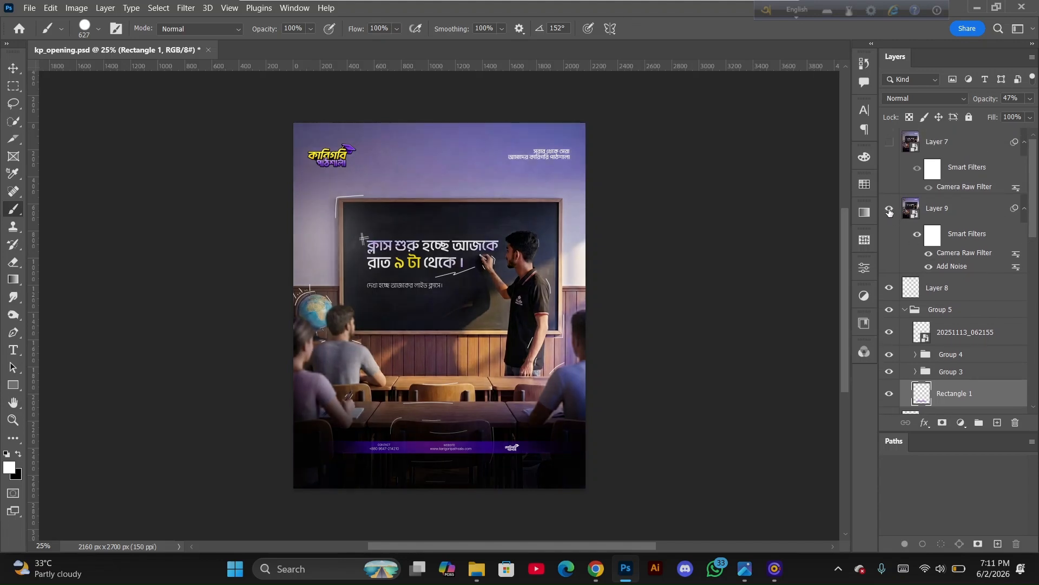
pyautogui.click(889, 211)
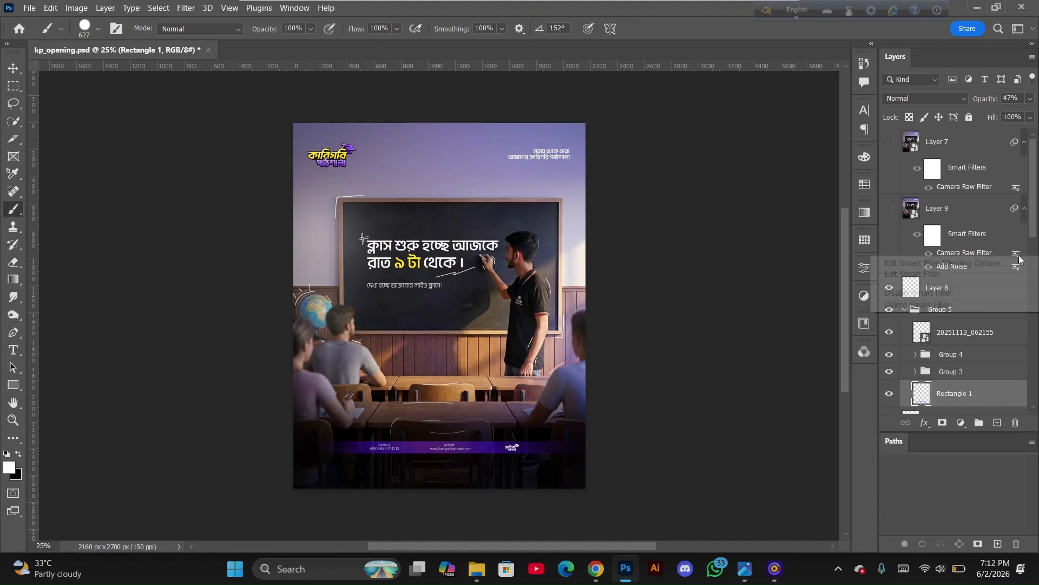
pyautogui.rightClick(1018, 254)
pyautogui.press('Escape')
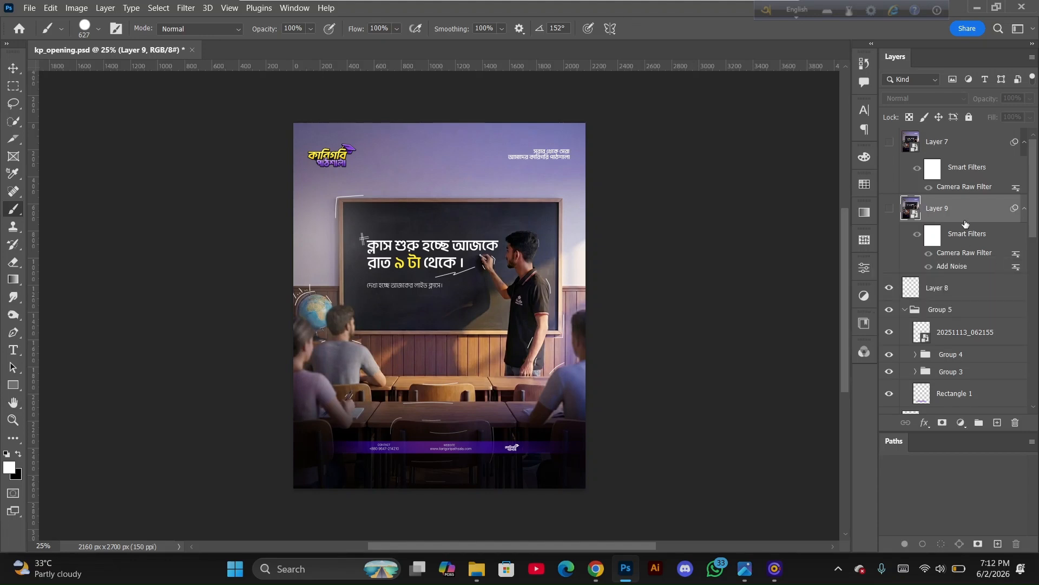
pyautogui.click(889, 209)
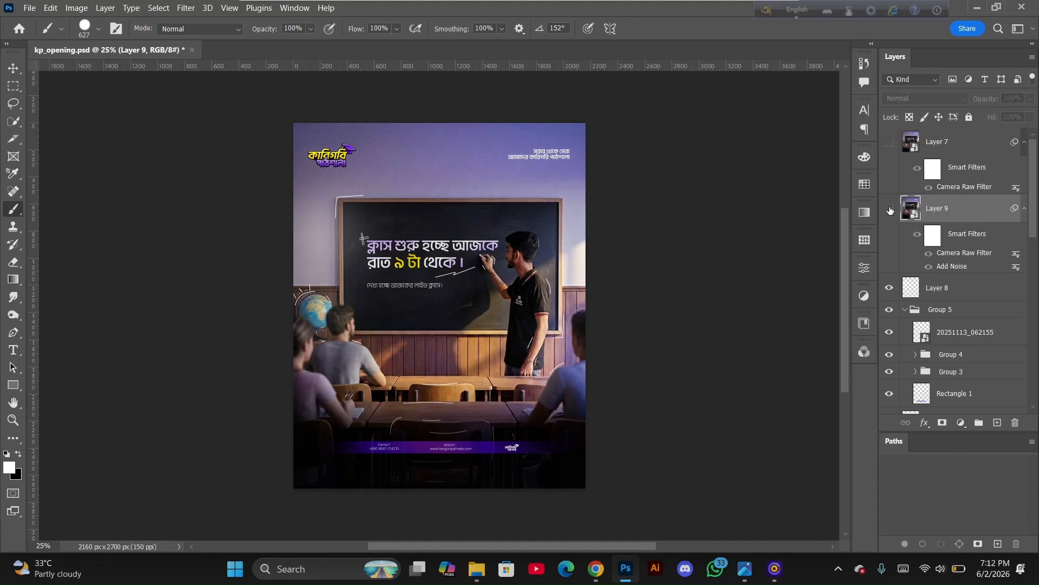
pyautogui.click(890, 209)
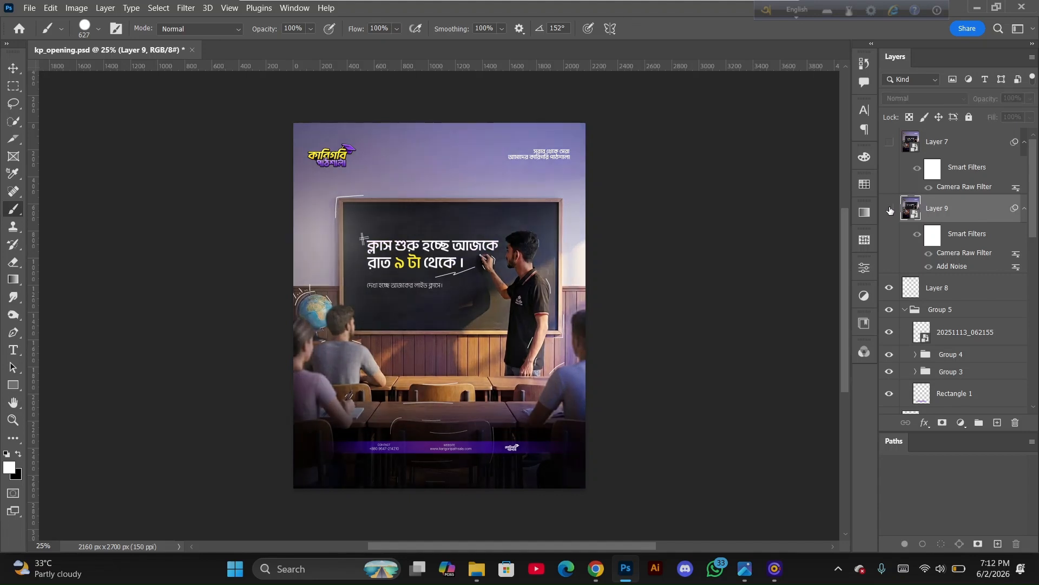
# Stamp all visible layers into a new layer above Layer 8, convert it to a smart object, and delete it
pyautogui.click(945, 294)
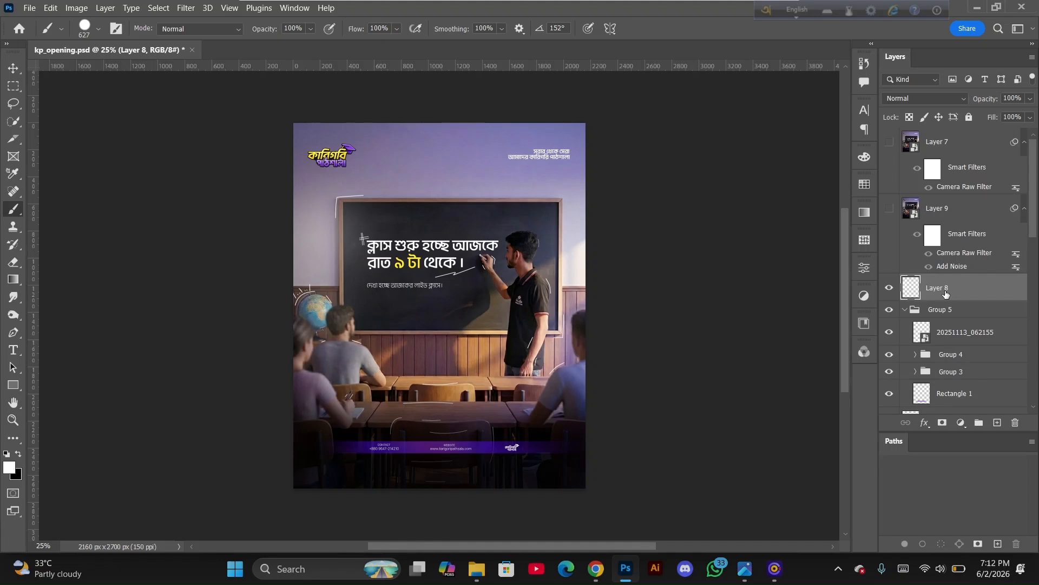
pyautogui.hotkey('ctrl', 'shift', 'alt', 'e')
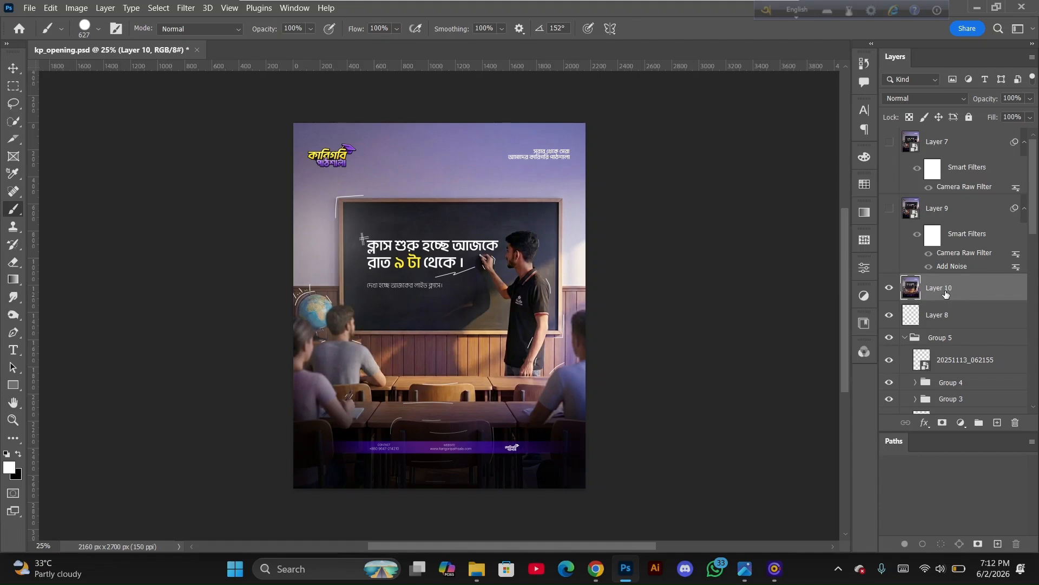
pyautogui.rightClick(946, 293)
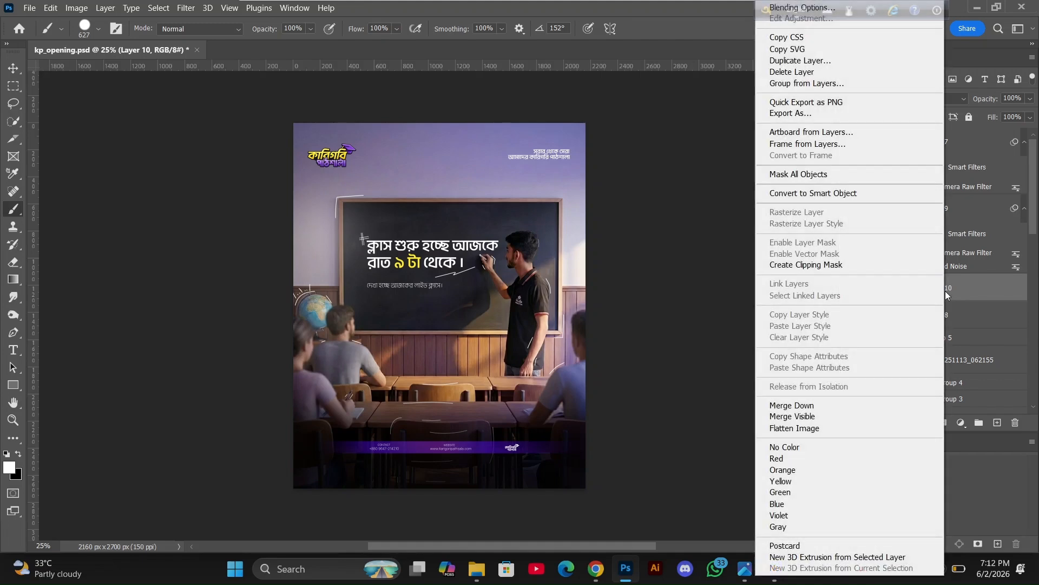
pyautogui.click(885, 195)
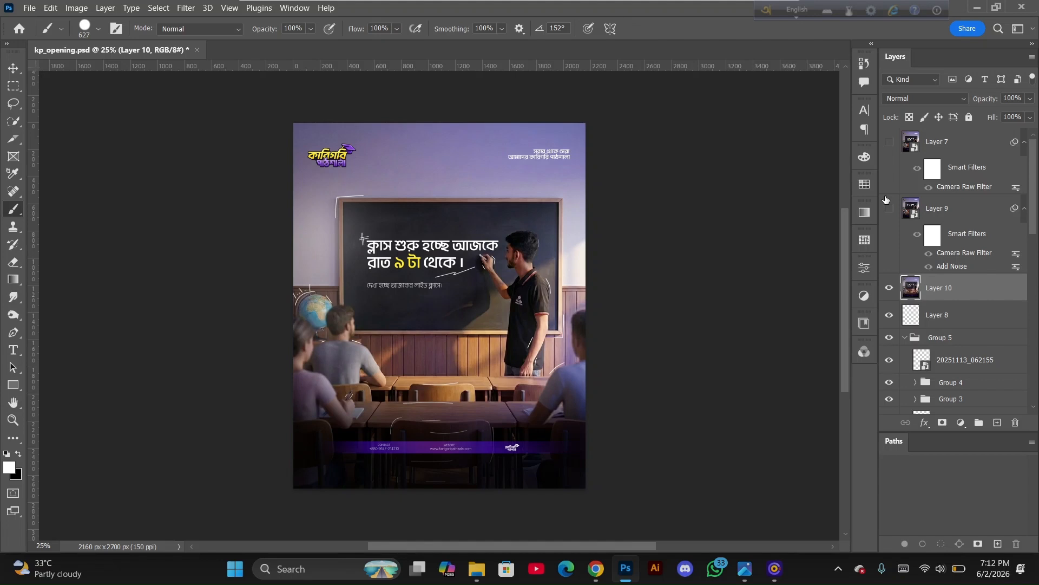
pyautogui.press('Delete')
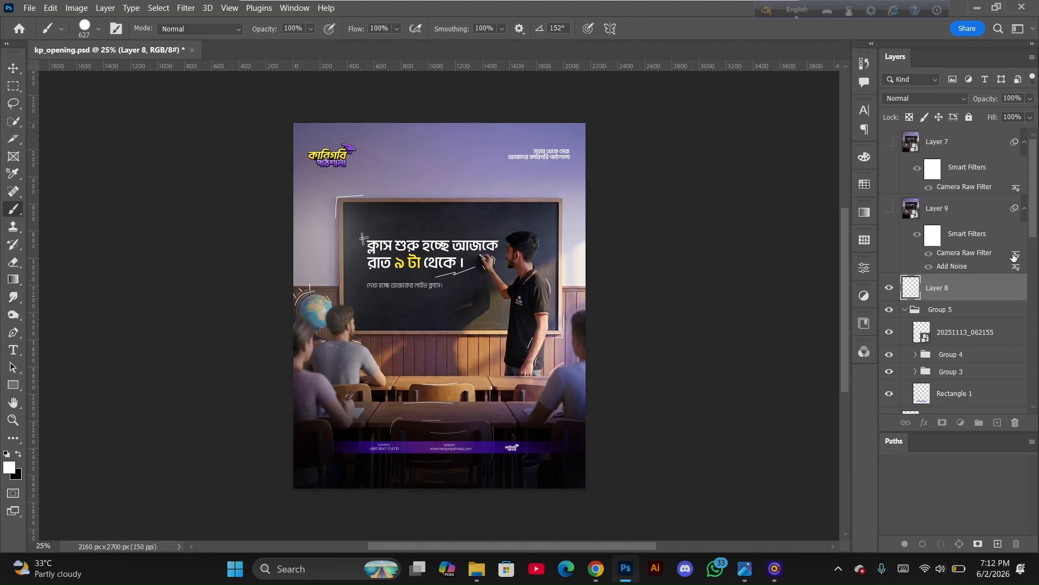
# Open Layer 9's Camera Raw filter and review its settings in Before/After view, then close it
pyautogui.rightClick(1014, 257)
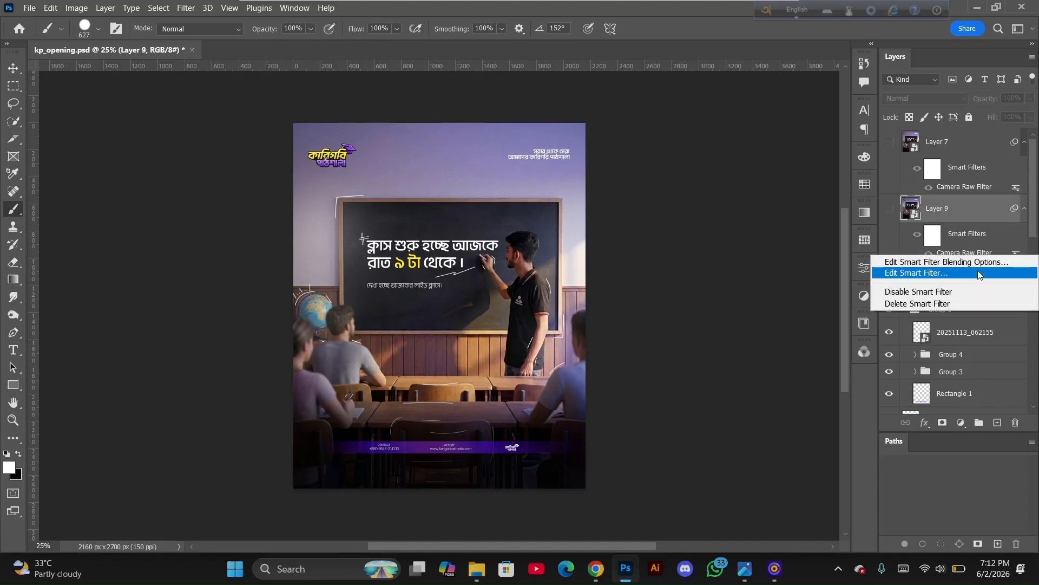
pyautogui.click(961, 280)
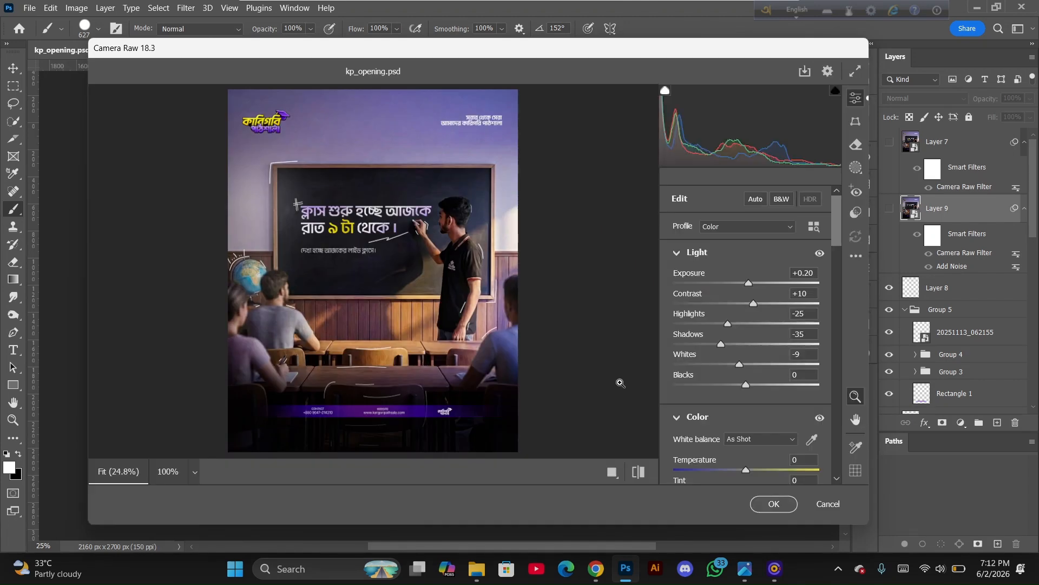
pyautogui.click(612, 472)
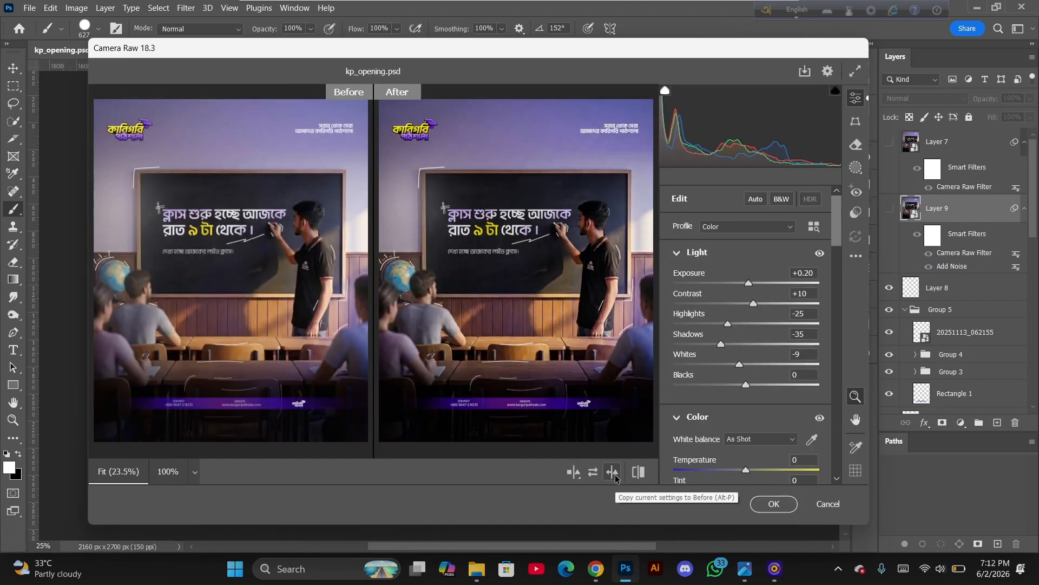
pyautogui.press('XF86MonBrightnessUp')
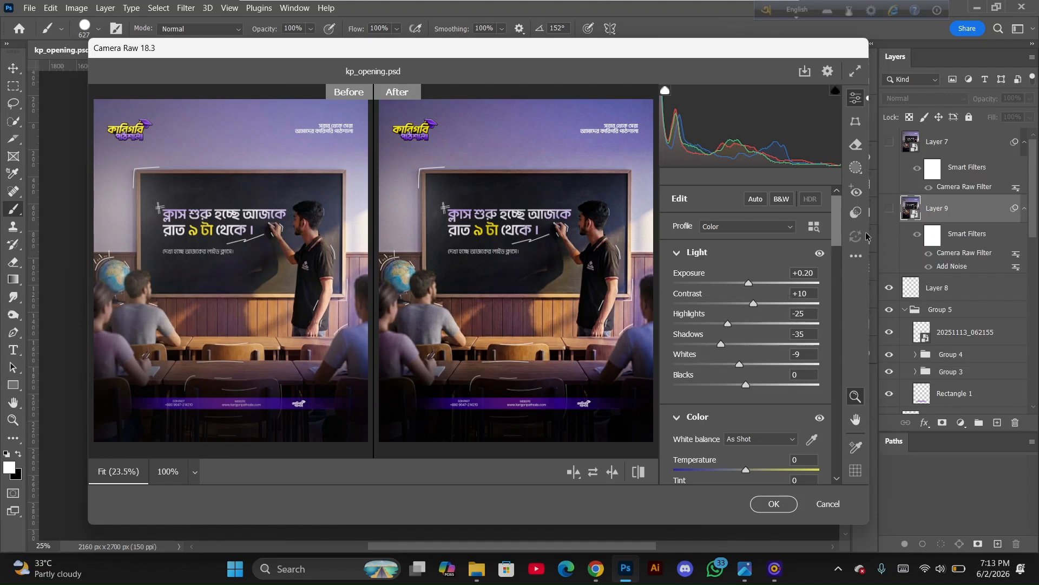
pyautogui.moveTo(834, 241); pyautogui.dragTo(834, 300)
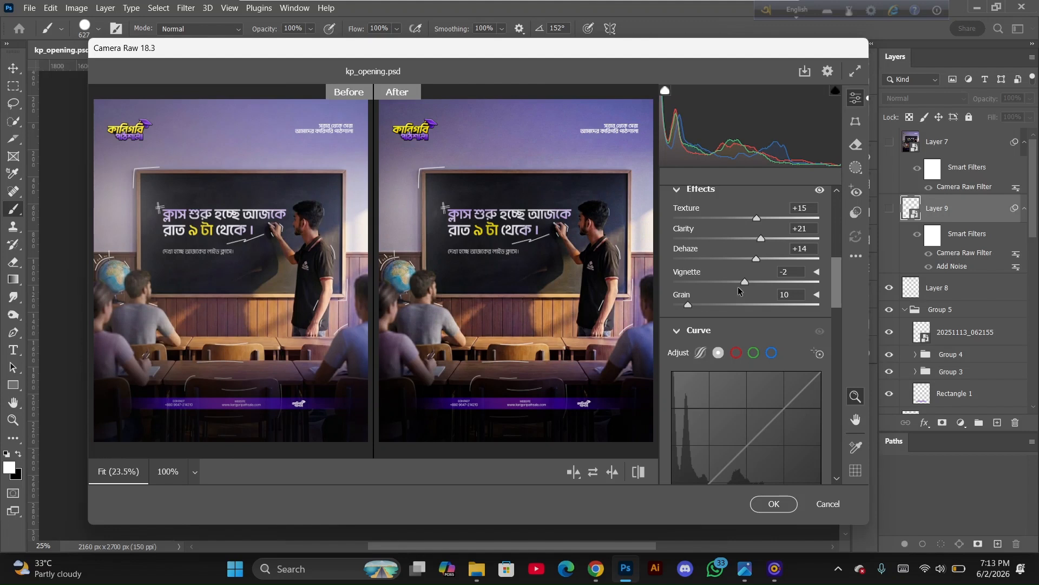
pyautogui.moveTo(834, 298); pyautogui.dragTo(838, 400)
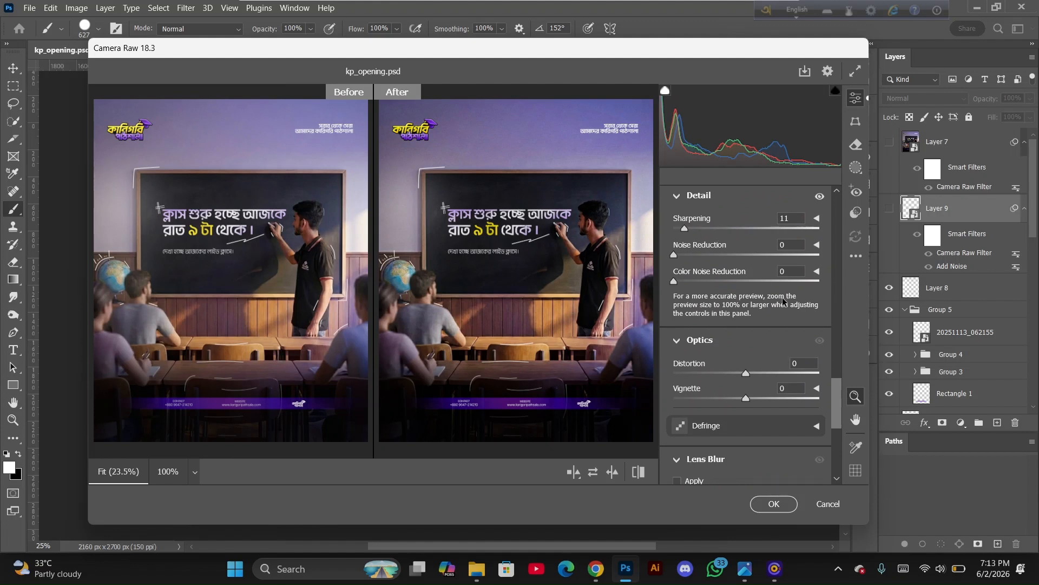
pyautogui.scroll(-3, 840, 408)
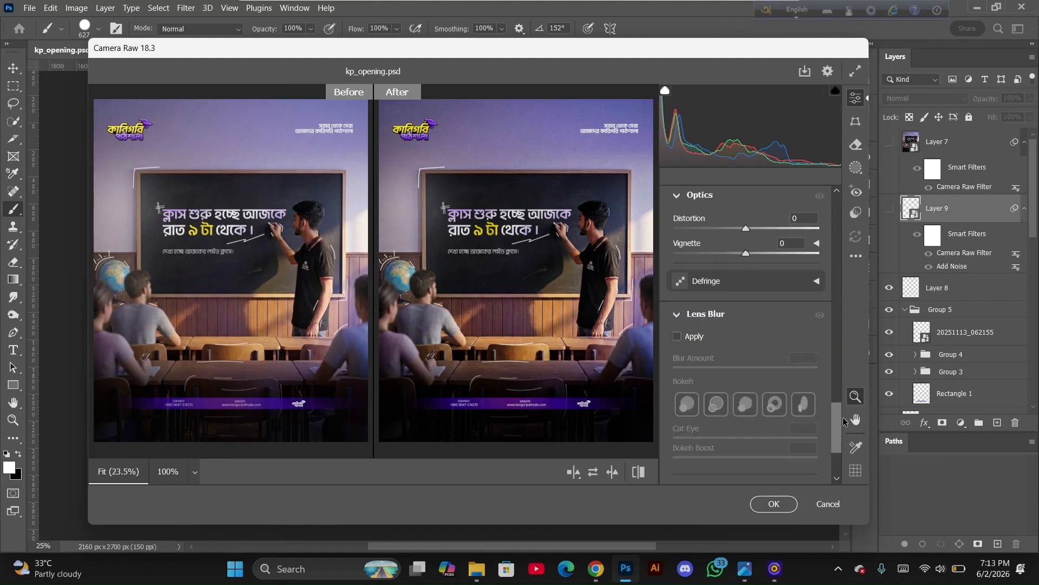
pyautogui.scroll(-2, 843, 417)
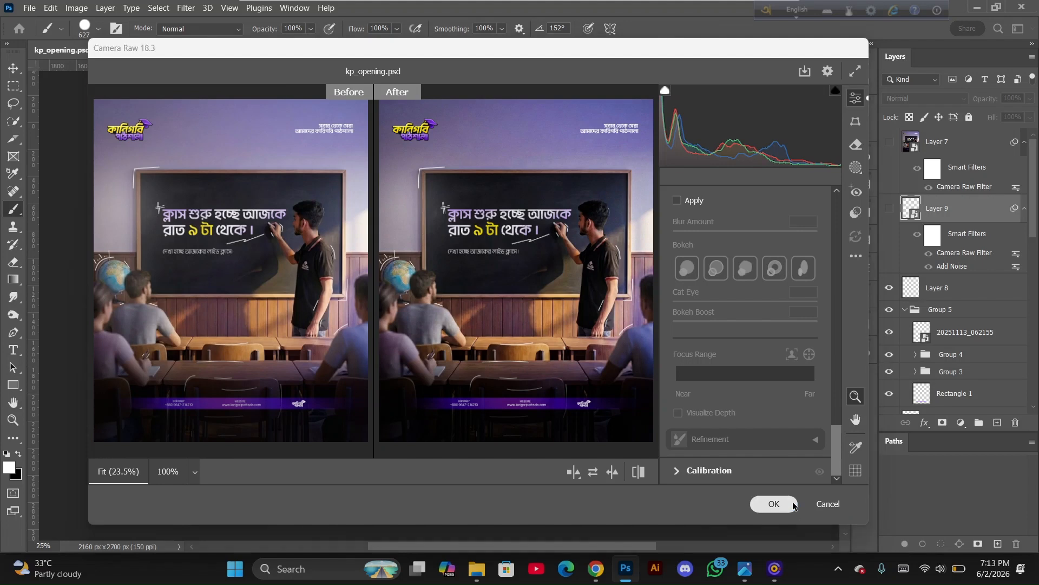
pyautogui.click(775, 504)
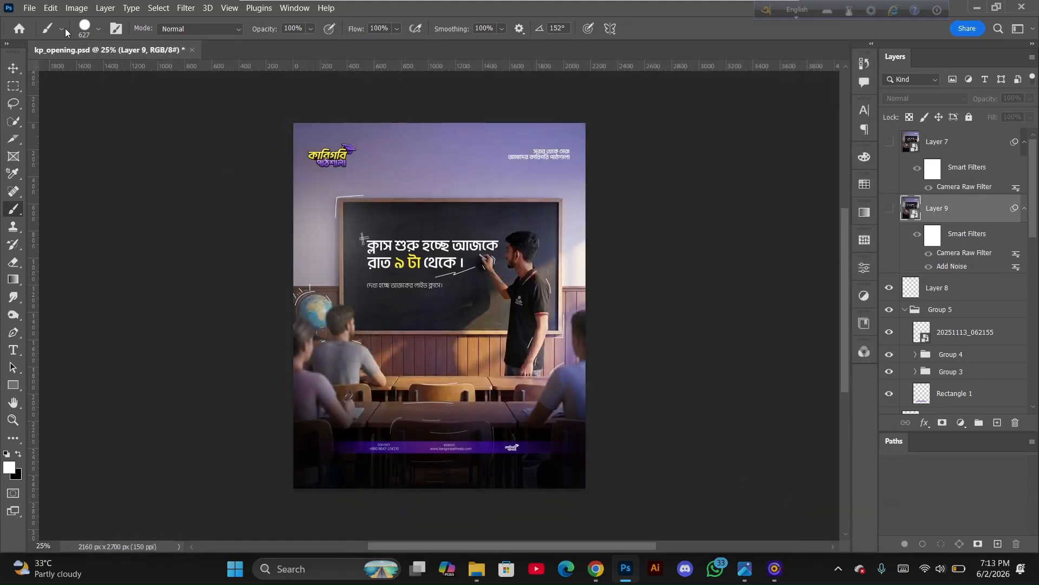
# Export the poster with Save for Web (Legacy) using the JPEG High preset at quality 60
pyautogui.click(30, 8)
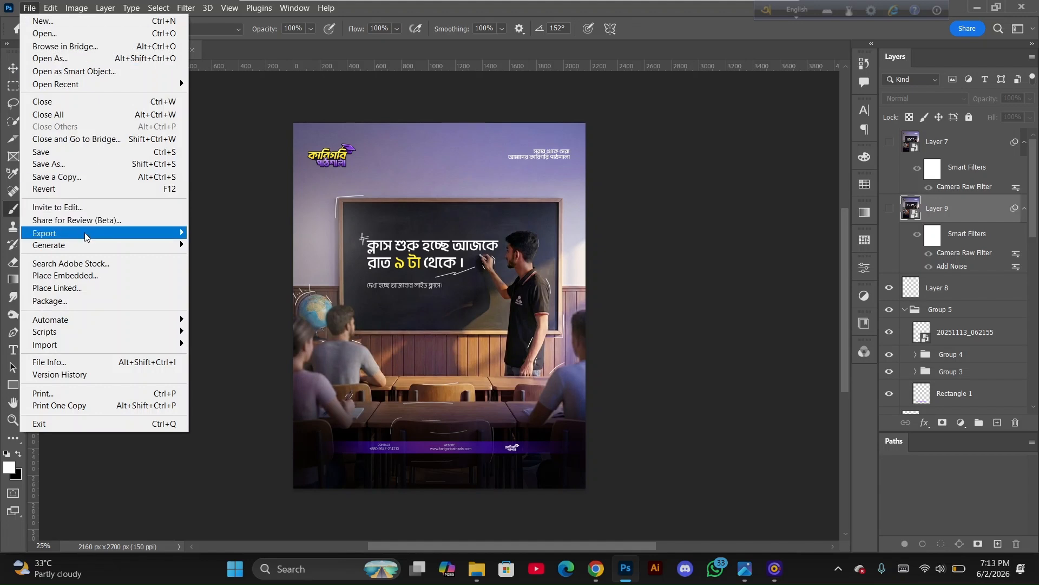
pyautogui.moveTo(85, 236)
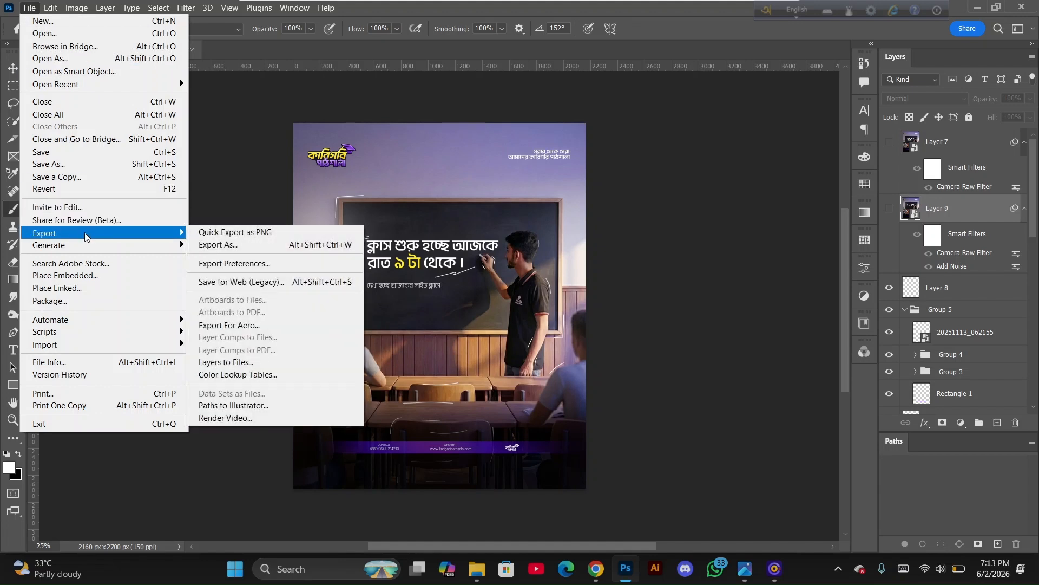
pyautogui.click(223, 283)
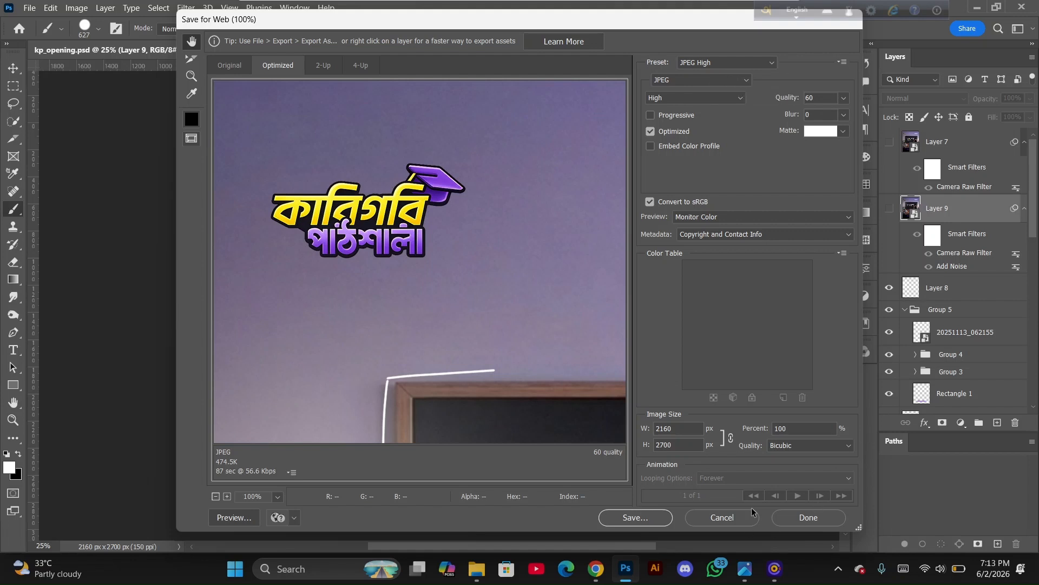
pyautogui.click(802, 519)
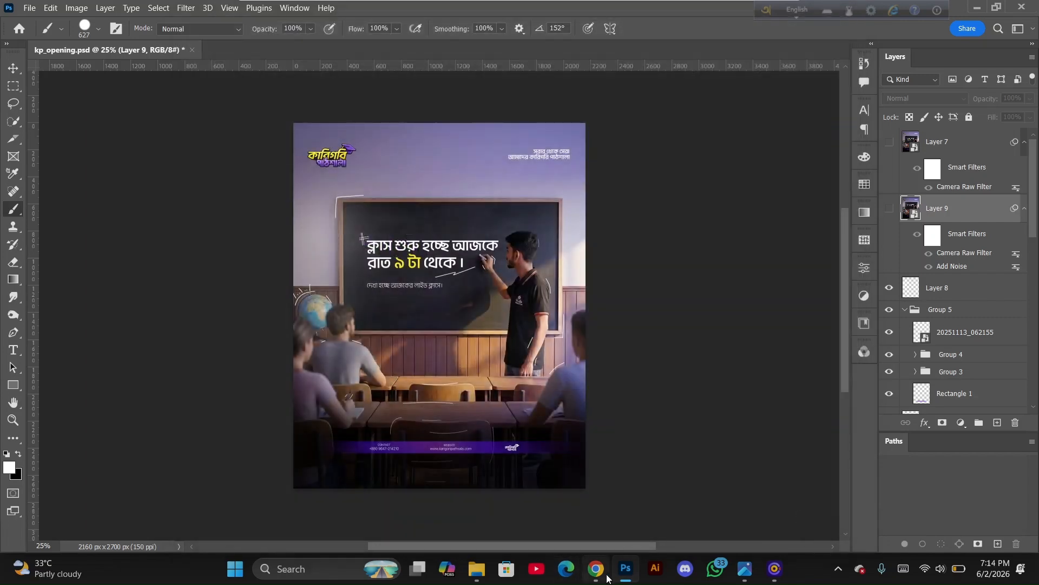
# Open the exported kp_opening.jpg in the photo viewer and zoom in to inspect its details
pyautogui.moveTo(745, 568)
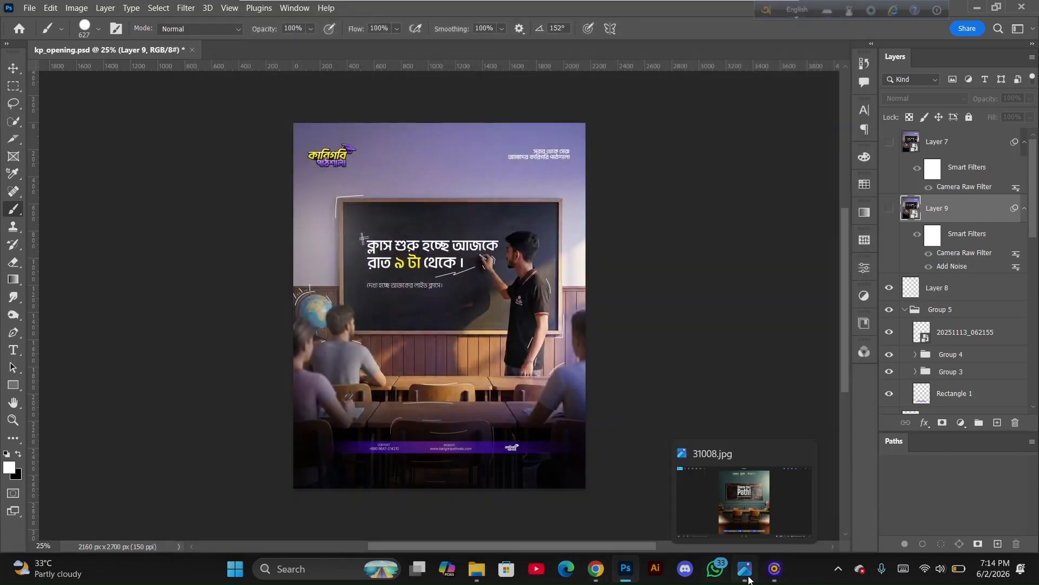
pyautogui.click(752, 502)
pyautogui.click(1027, 276)
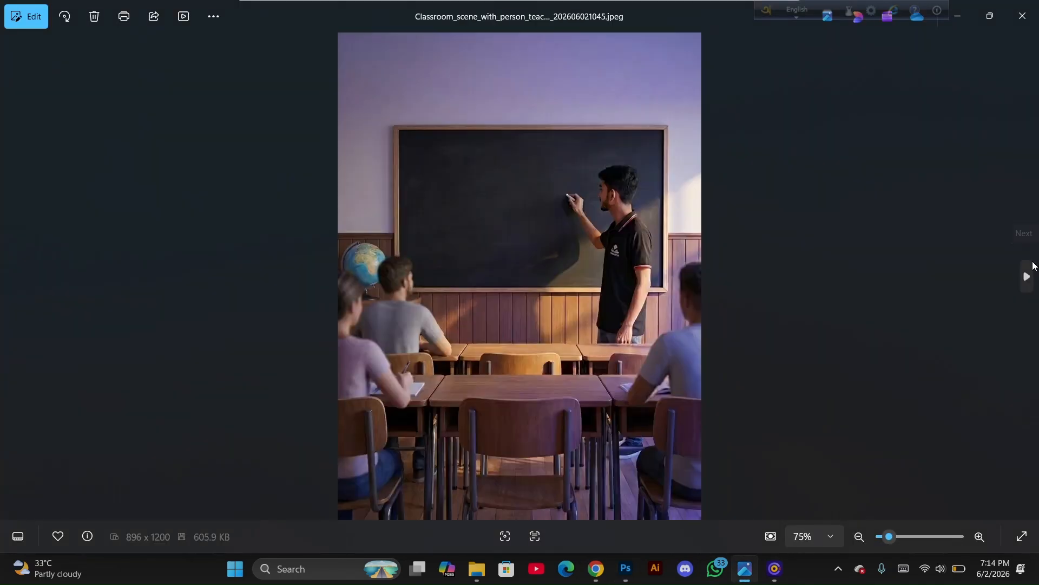
pyautogui.click(1027, 276)
pyautogui.scroll(4, 463, 183)
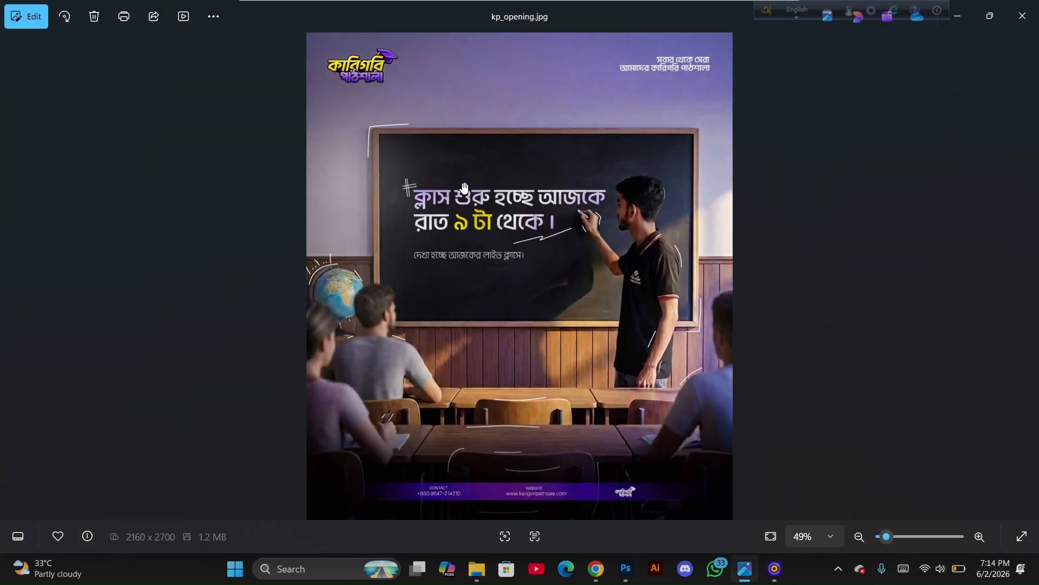
pyautogui.scroll(2, 464, 187)
pyautogui.scroll(-5, 464, 187)
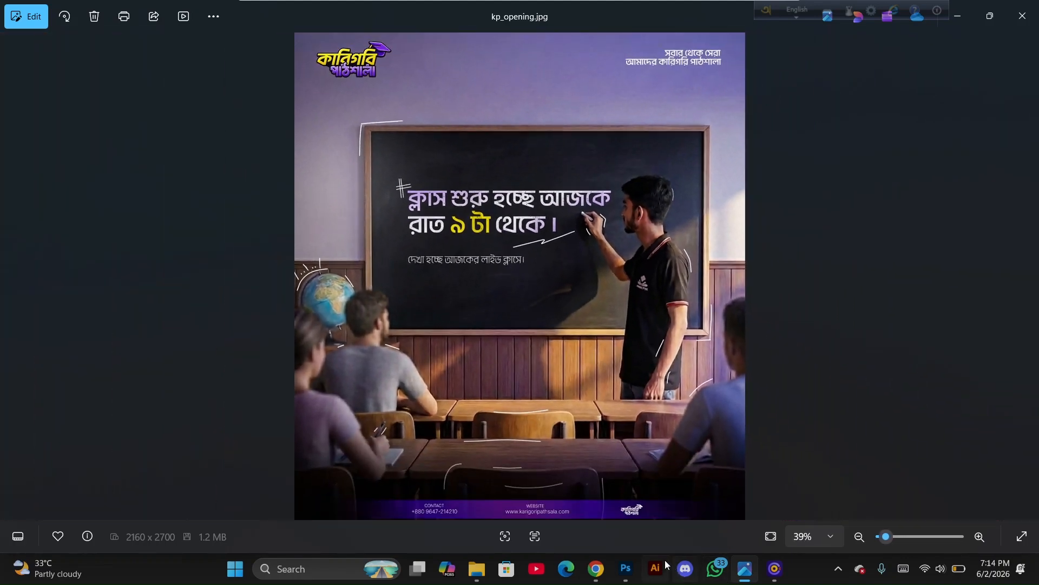
pyautogui.moveTo(622, 572)
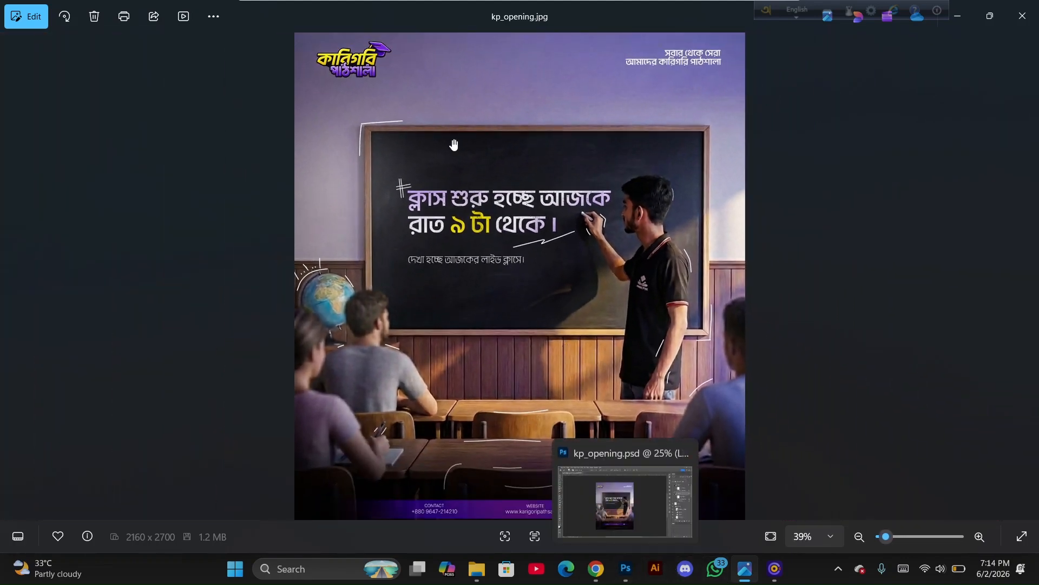
pyautogui.scroll(5, 453, 143)
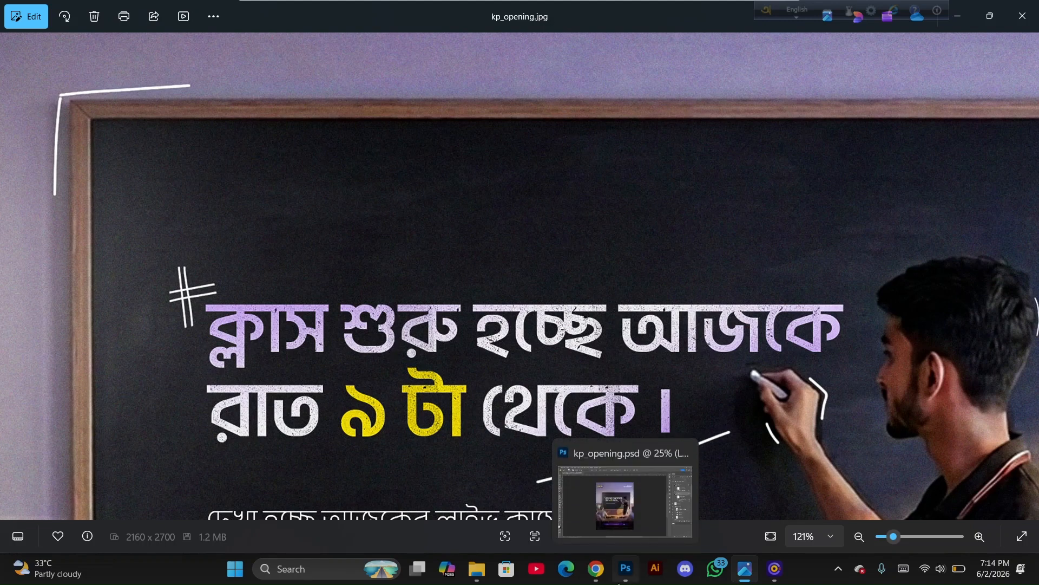
# Browse the lower layers and Group 1 in Photoshop and recheck the exported JPEG in the viewer
pyautogui.click(626, 569)
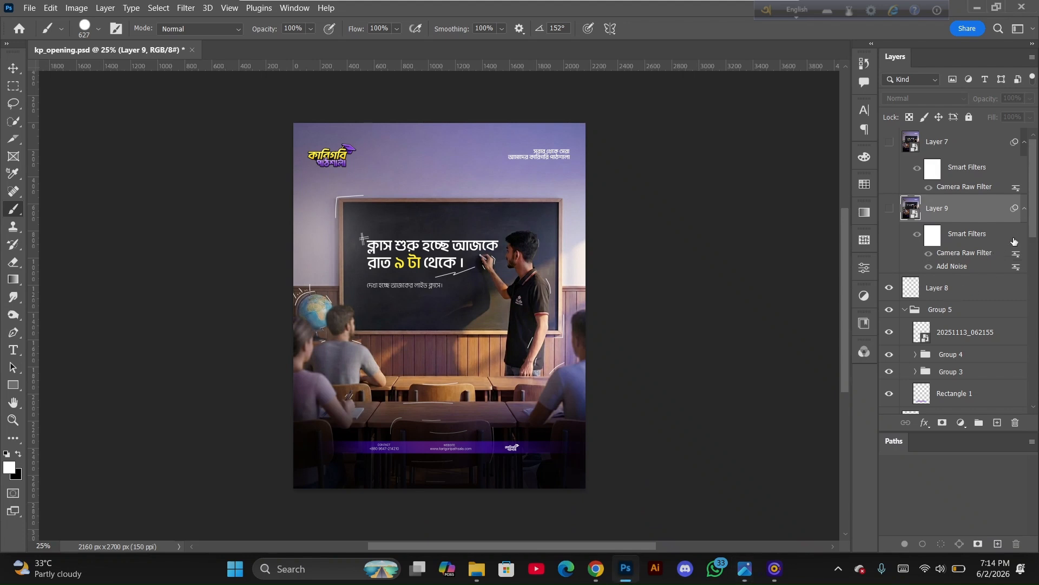
pyautogui.moveTo(1032, 230); pyautogui.dragTo(1032, 441)
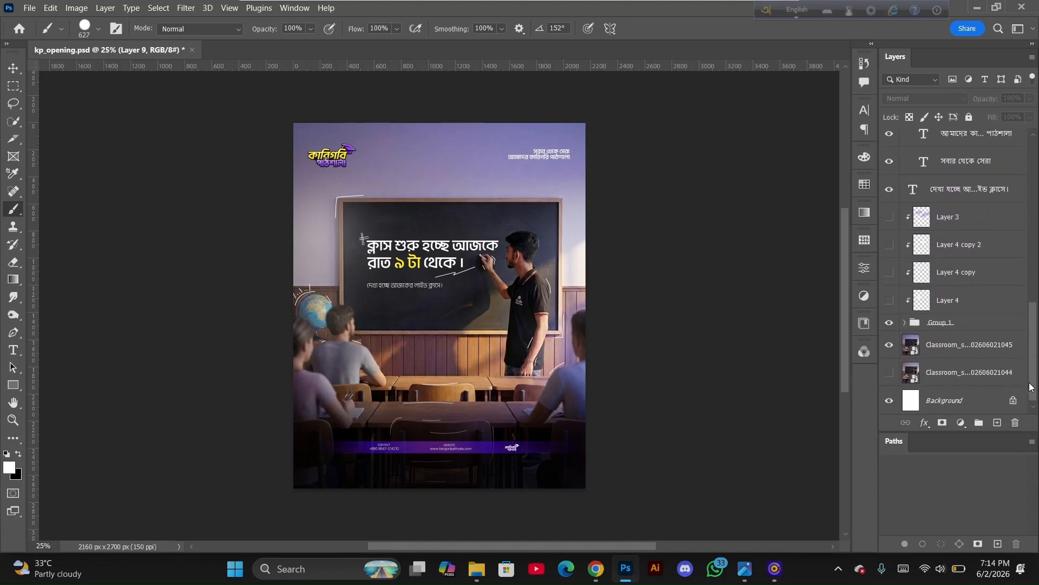
pyautogui.moveTo(1030, 386)
pyautogui.mouseDown()
pyautogui.moveTo(1027, 329)
pyautogui.moveTo(1038, 379)
pyautogui.mouseUp()
pyautogui.scroll(-1, 907, 360)
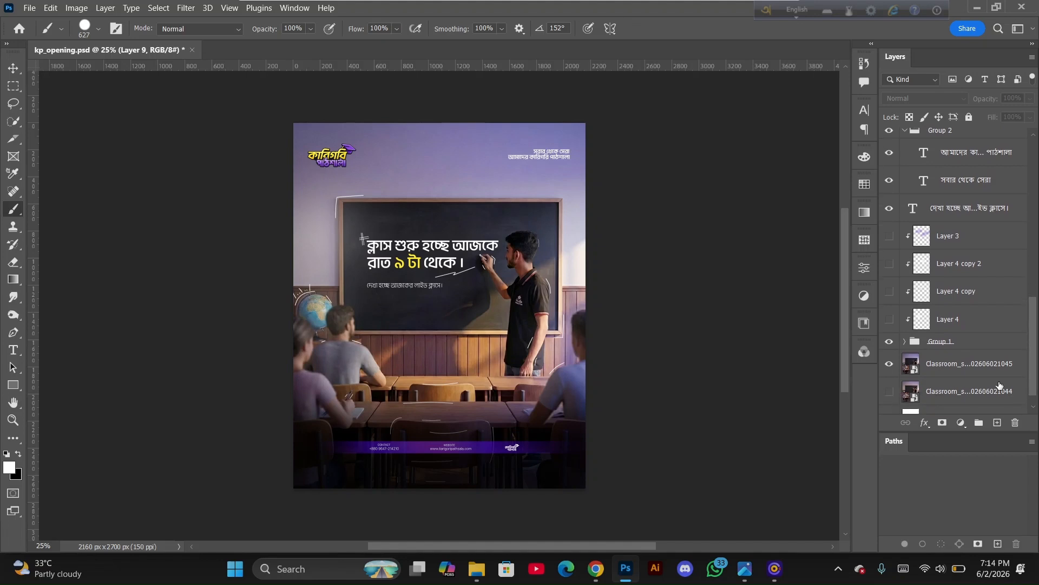
pyautogui.click(904, 342)
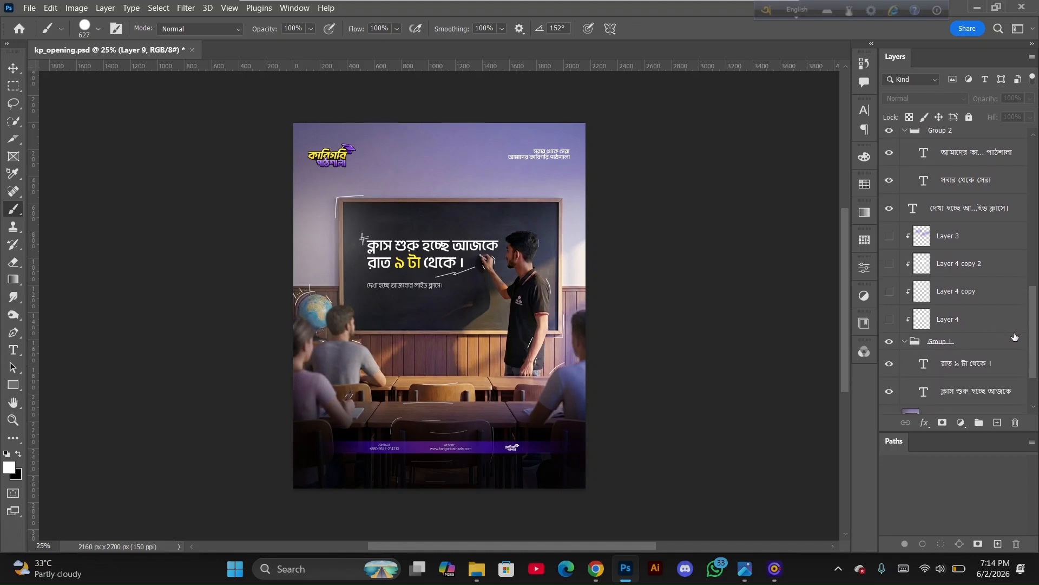
pyautogui.scroll(-3, 931, 301)
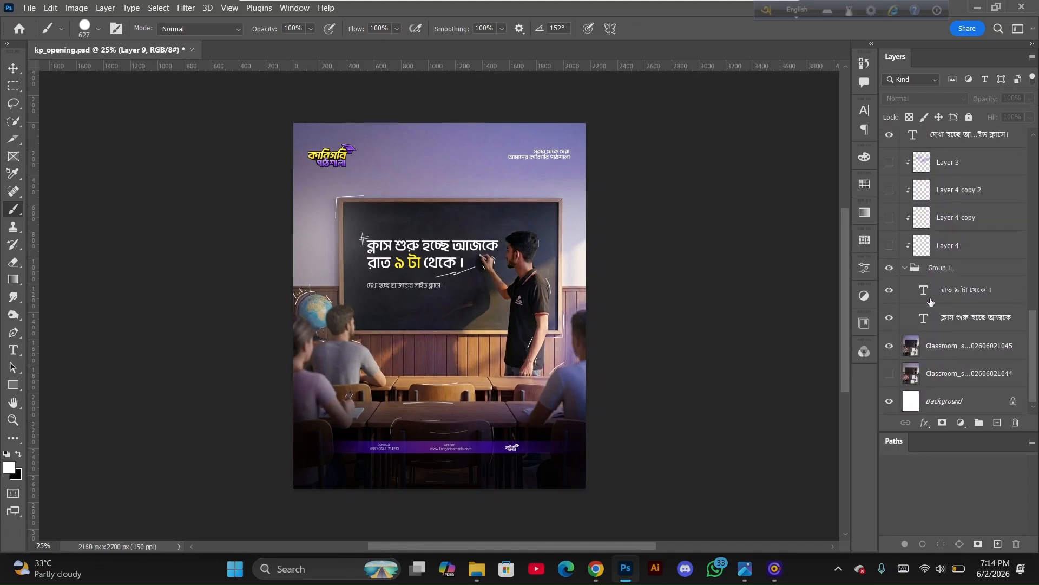
pyautogui.click(904, 267)
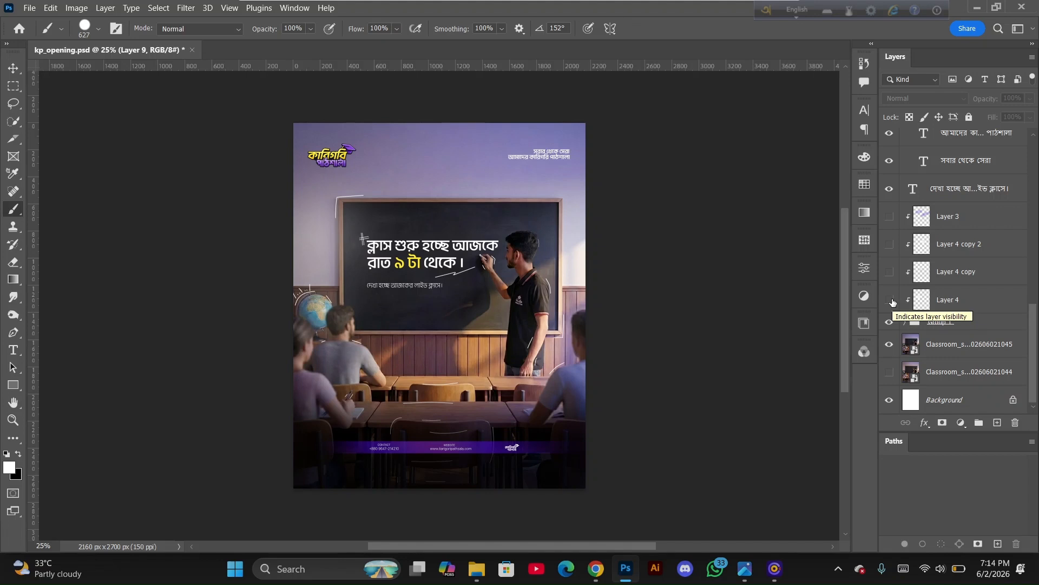
pyautogui.moveTo(745, 570)
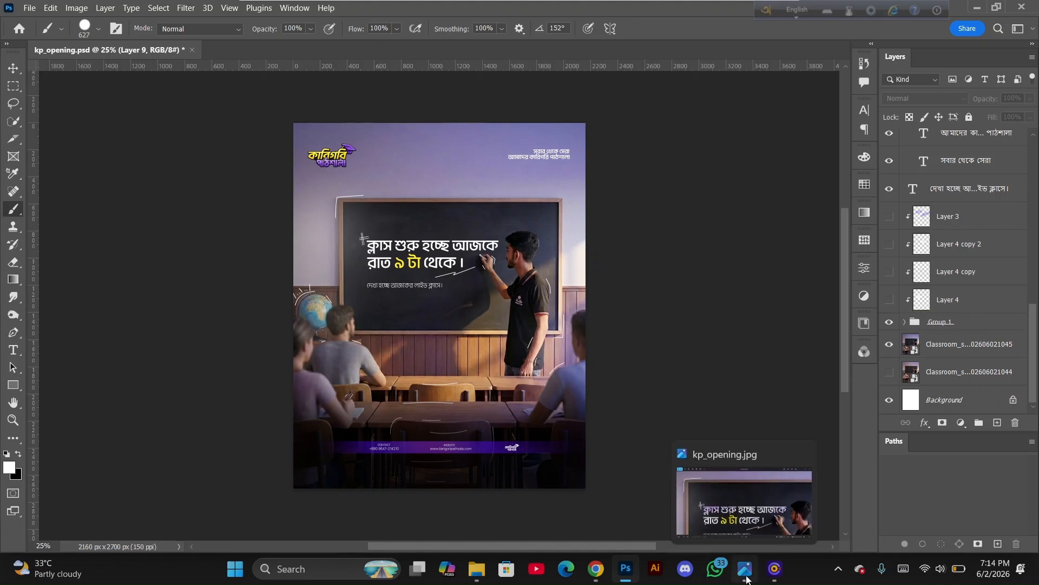
pyautogui.click(742, 506)
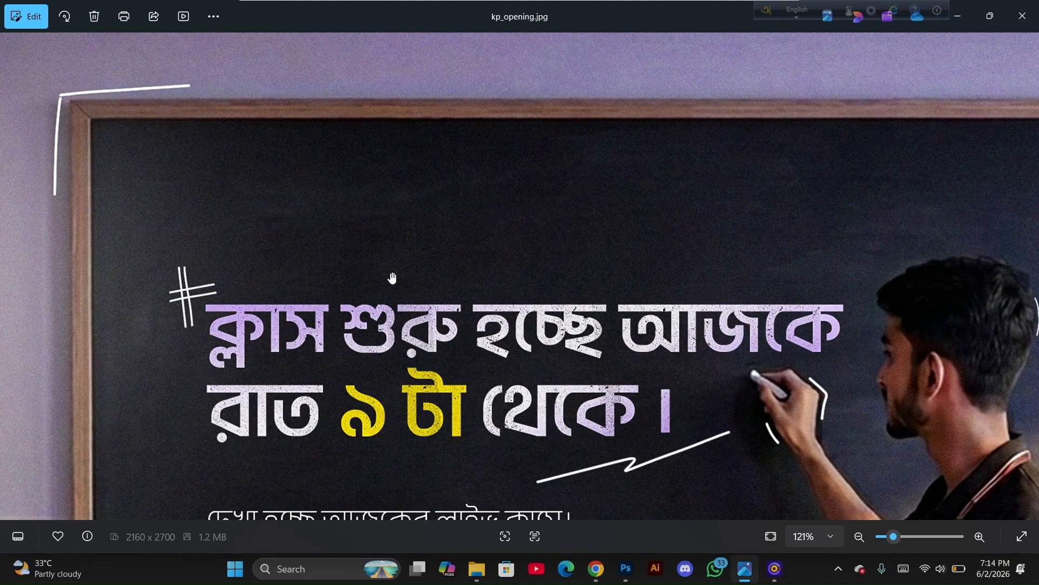
pyautogui.click(970, 18)
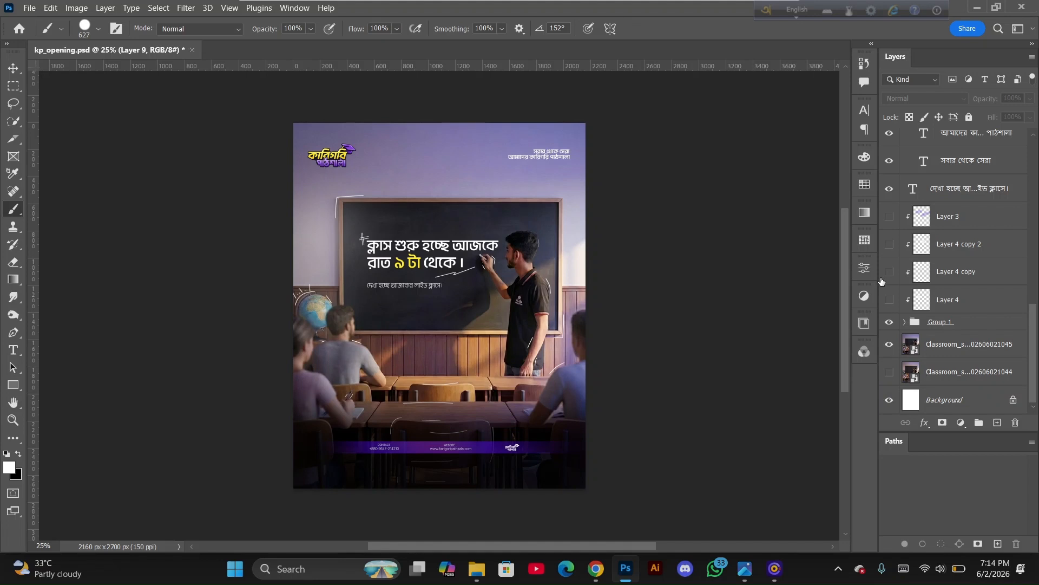
# Make Layer 3 visible and select it, and toggle Layer 4 copy 2 on and off
pyautogui.click(889, 217)
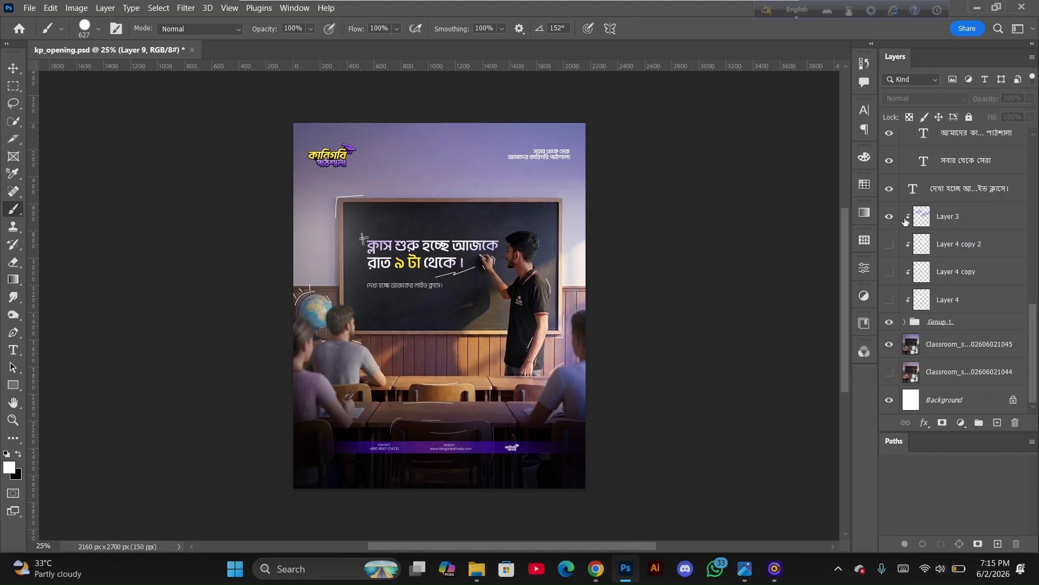
pyautogui.click(972, 225)
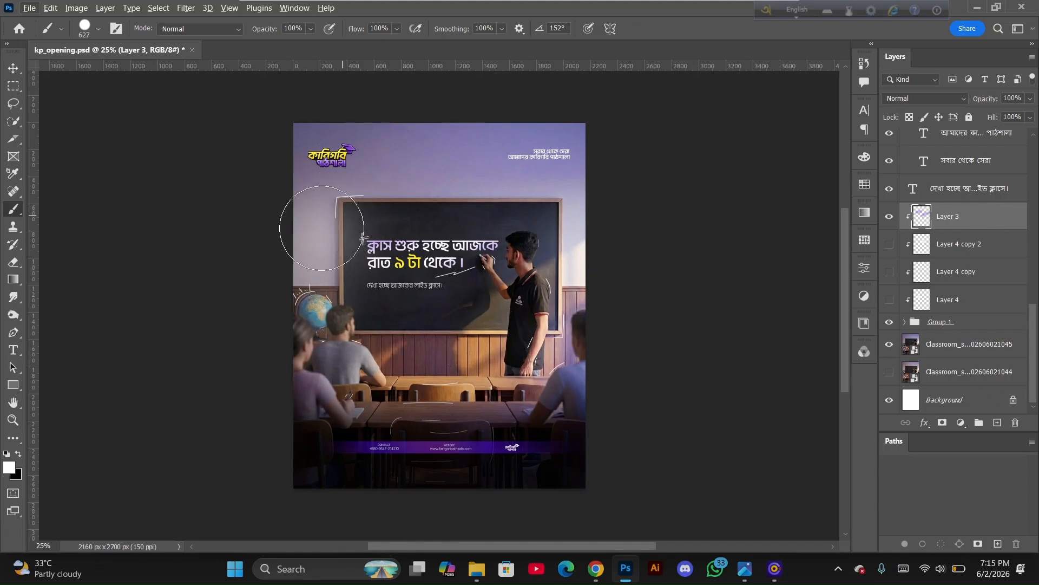
pyautogui.click(890, 248)
pyautogui.click(890, 247)
# Switch to the browser and open Pinterest in a new tab
pyautogui.click(602, 577)
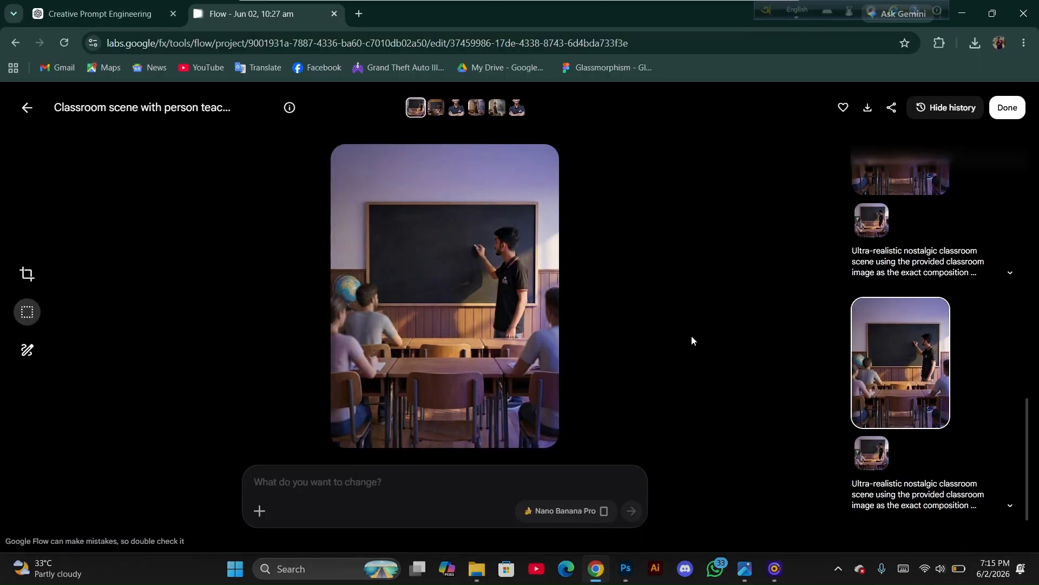
pyautogui.click(359, 14)
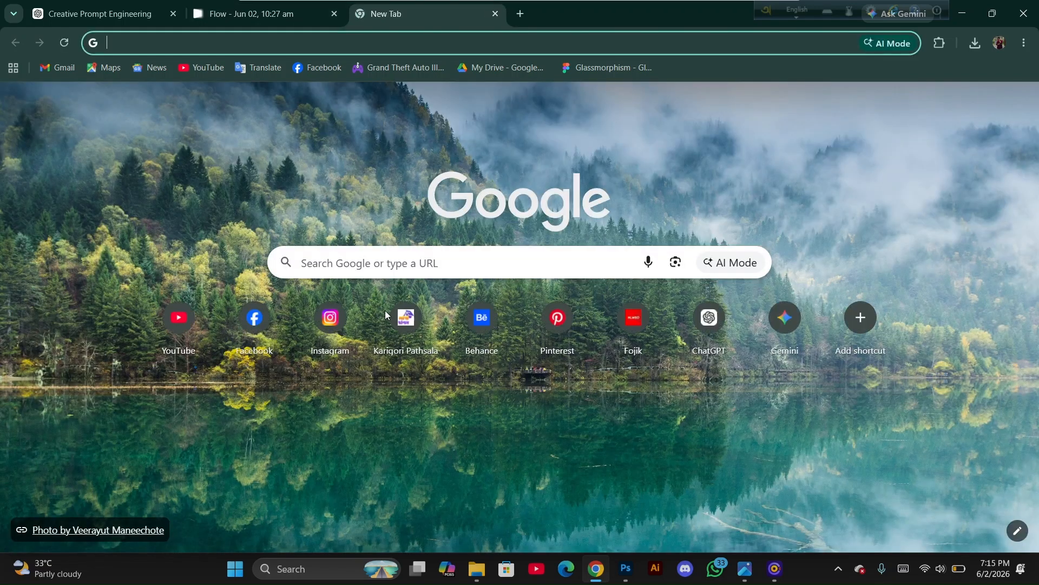
pyautogui.click(558, 320)
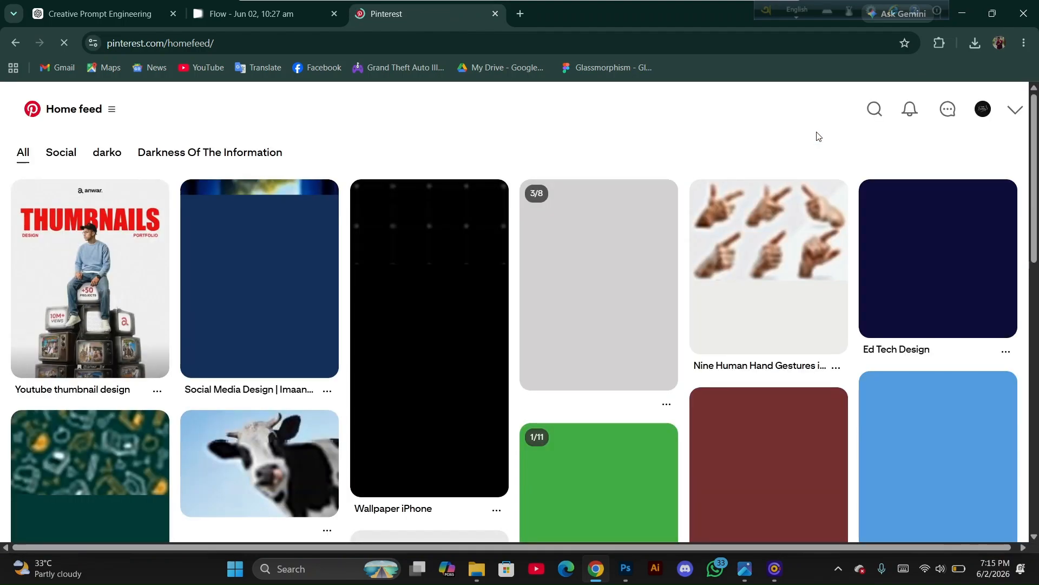
# Search Pinterest for "dust effect" and open the Distressed Texture PNG pin
pyautogui.click(873, 109)
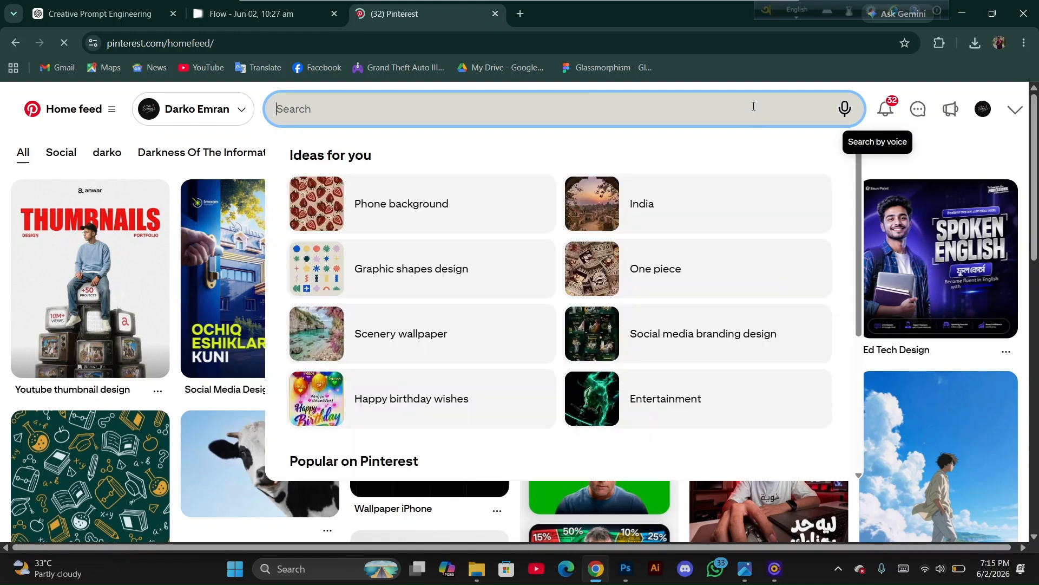
pyautogui.write('dust')
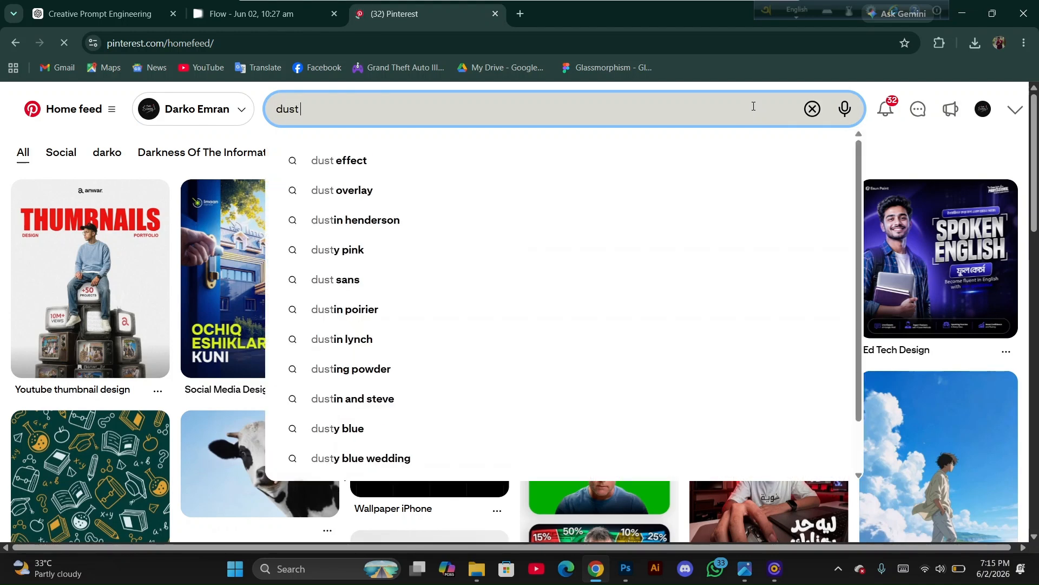
pyautogui.write(' eff')
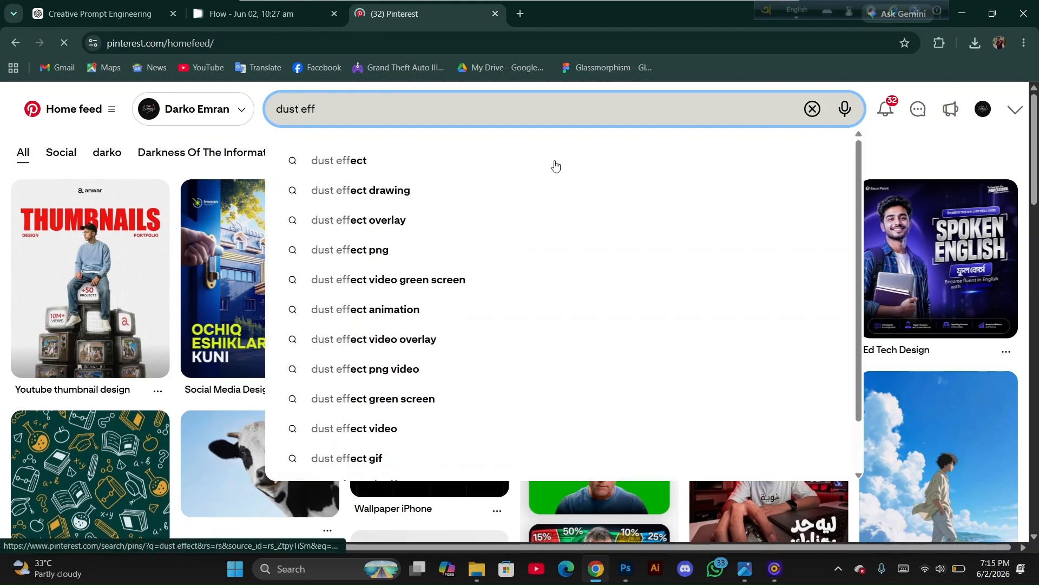
pyautogui.click(555, 160)
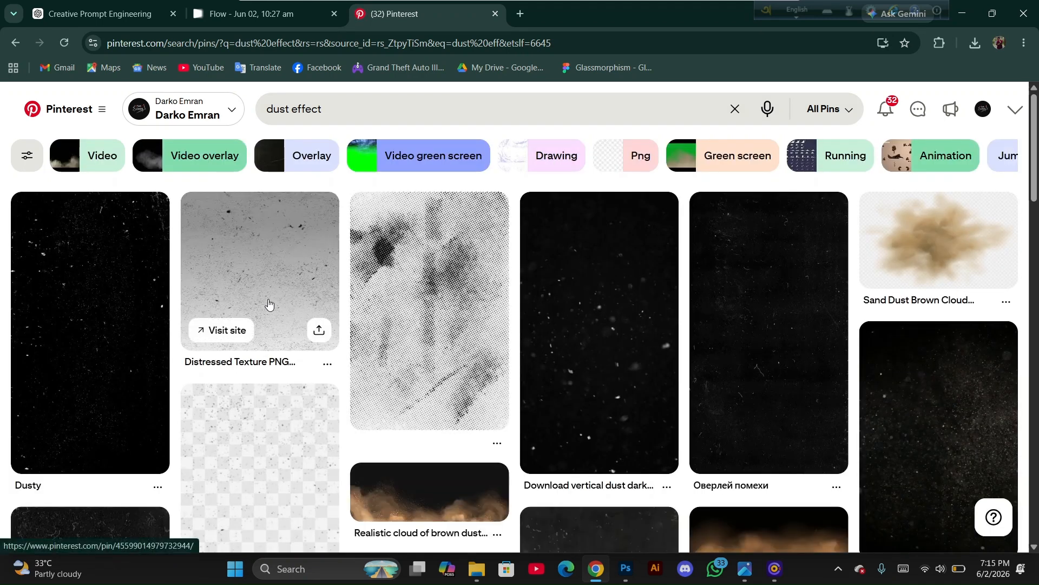
pyautogui.click(268, 300)
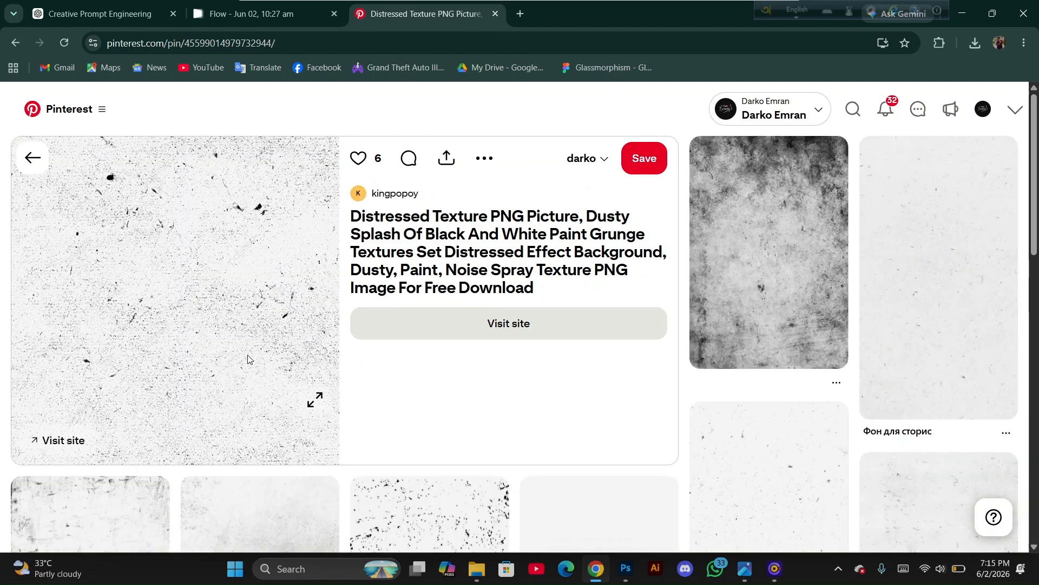
# Back in Photoshop, make Layer 4, Layer 4 copy and Layer 4 copy 2 visible and set Layer 4 copy 2's blend mode to Normal
pyautogui.click(625, 570)
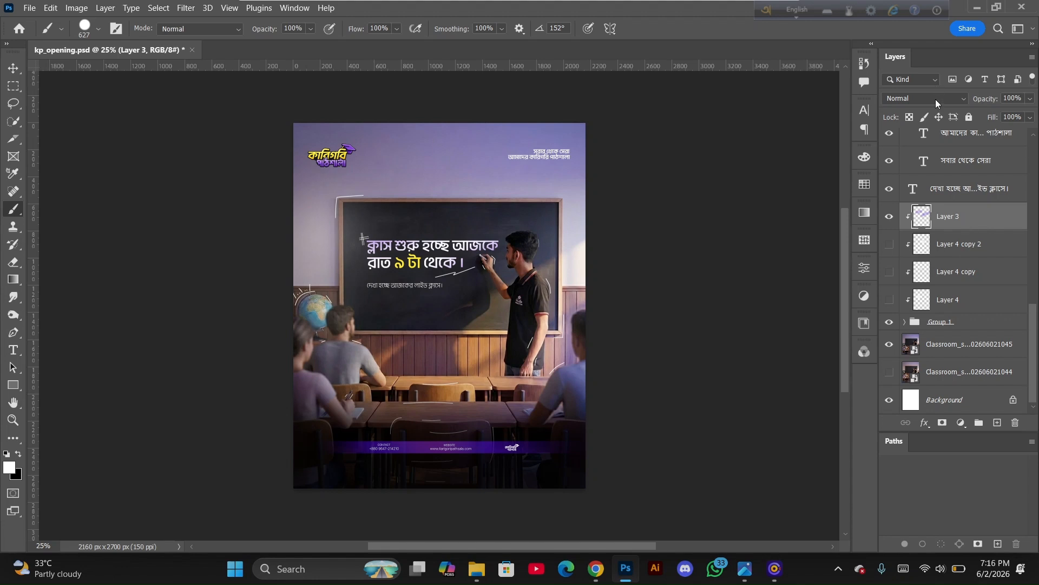
pyautogui.click(889, 244)
pyautogui.click(890, 272)
pyautogui.click(889, 297)
pyautogui.click(958, 248)
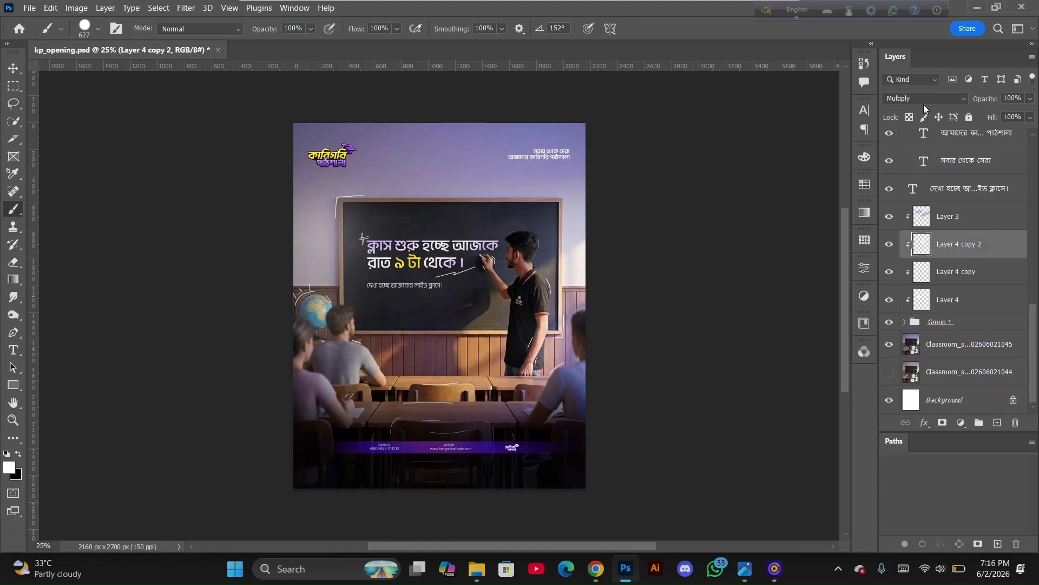
pyautogui.click(923, 99)
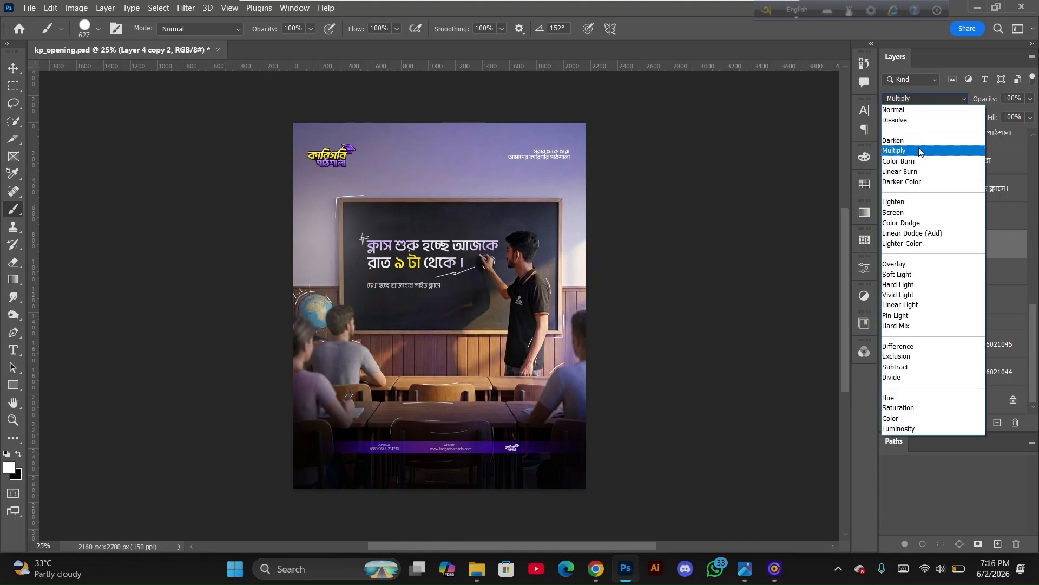
pyautogui.click(919, 152)
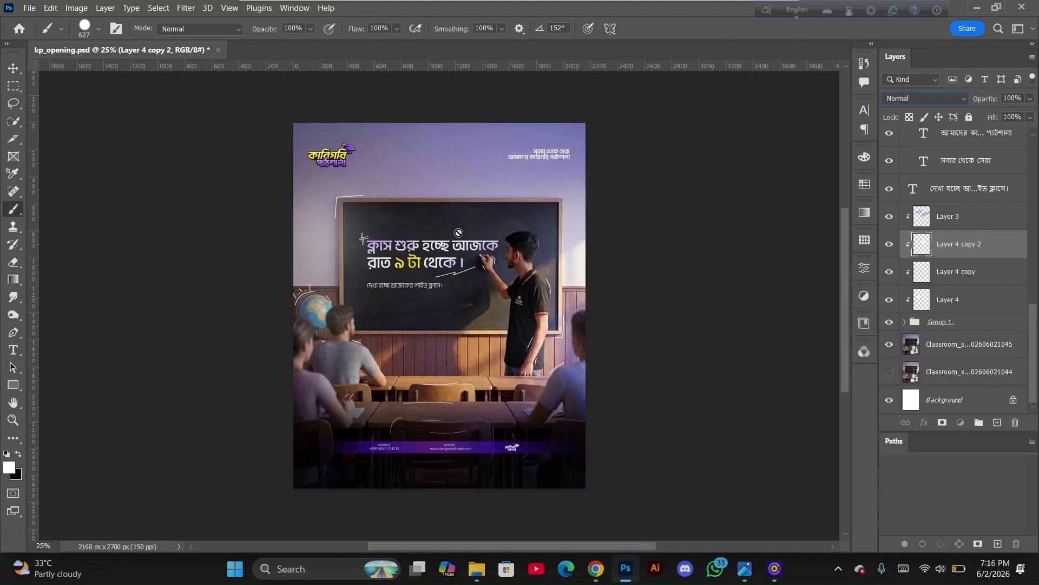
# Select the সবার থেকে সেরা text layer with the Move tool and zoom into the chalkboard headline to inspect it
pyautogui.click(948, 166)
pyautogui.click(13, 68)
pyautogui.scroll(5, 437, 278)
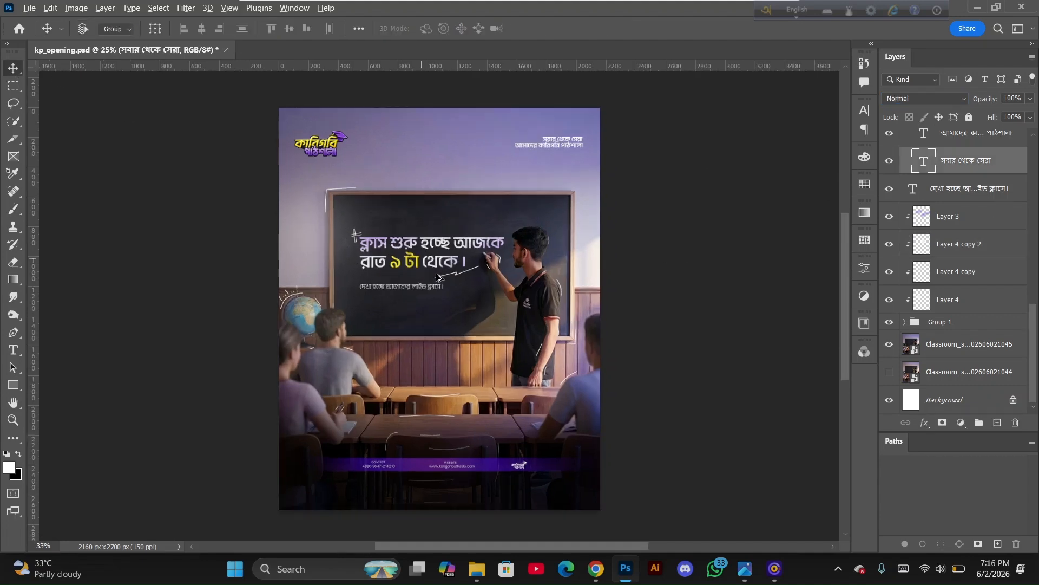
pyautogui.scroll(2, 437, 278)
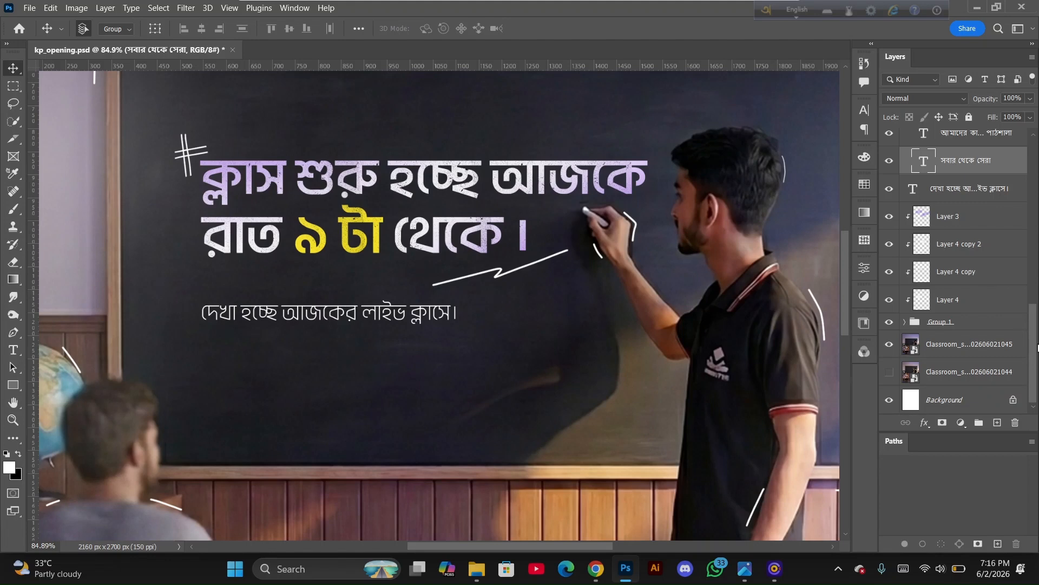
pyautogui.scroll(10, 1038, 348)
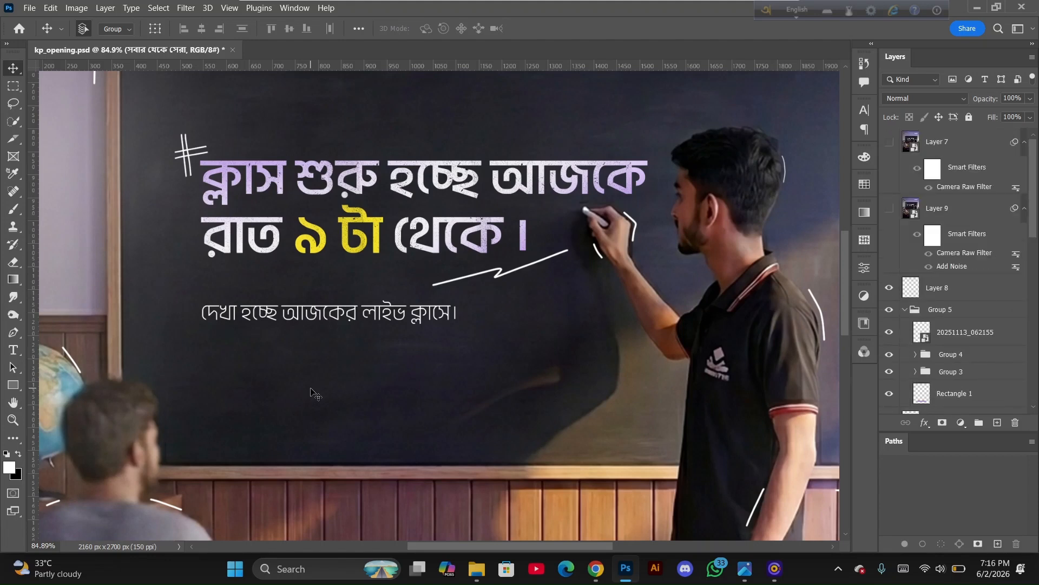
pyautogui.scroll(-5, 312, 392)
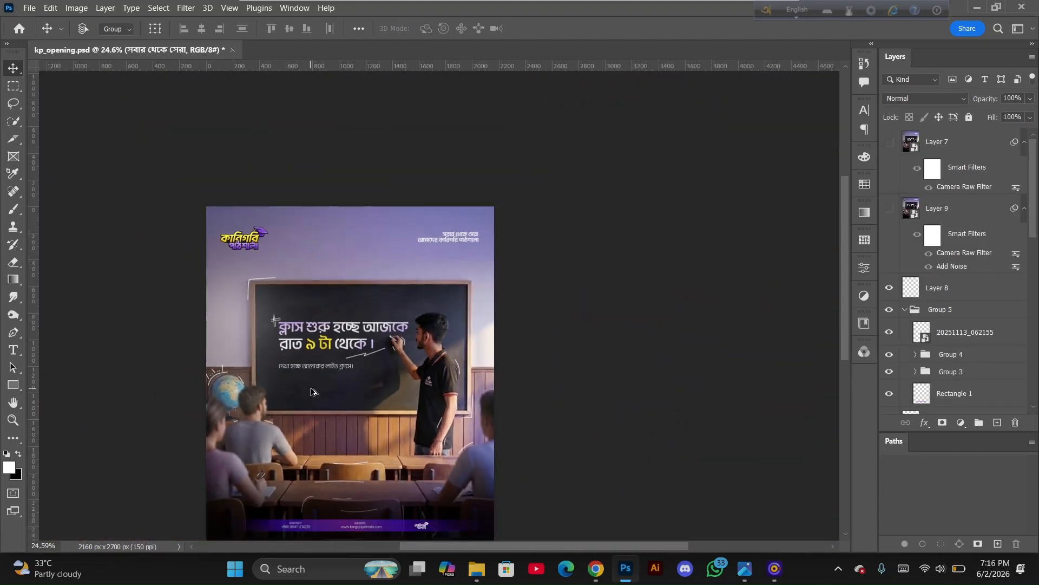
pyautogui.scroll(-1, 312, 392)
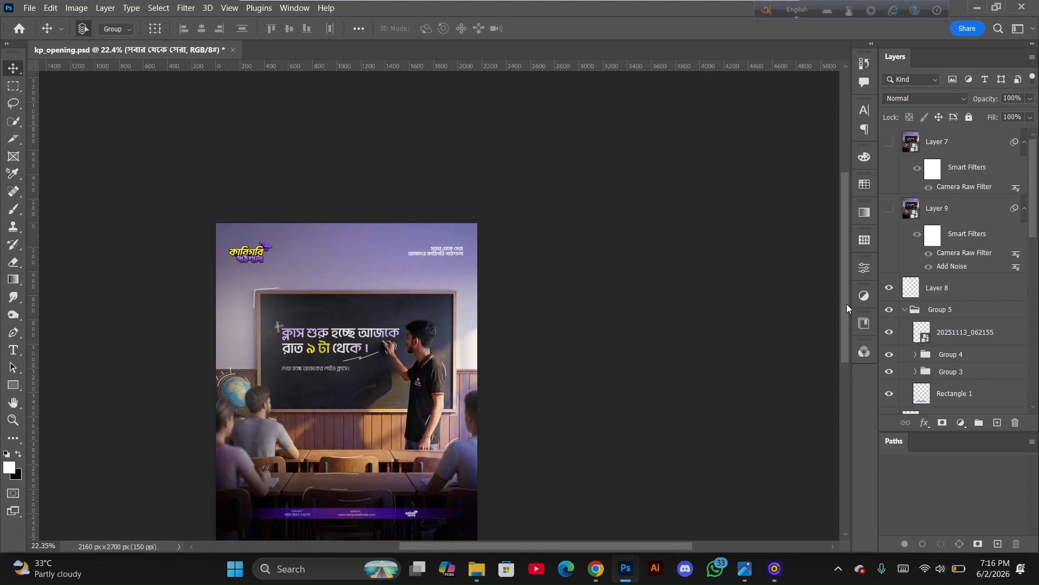
pyautogui.moveTo(847, 304); pyautogui.dragTo(848, 333)
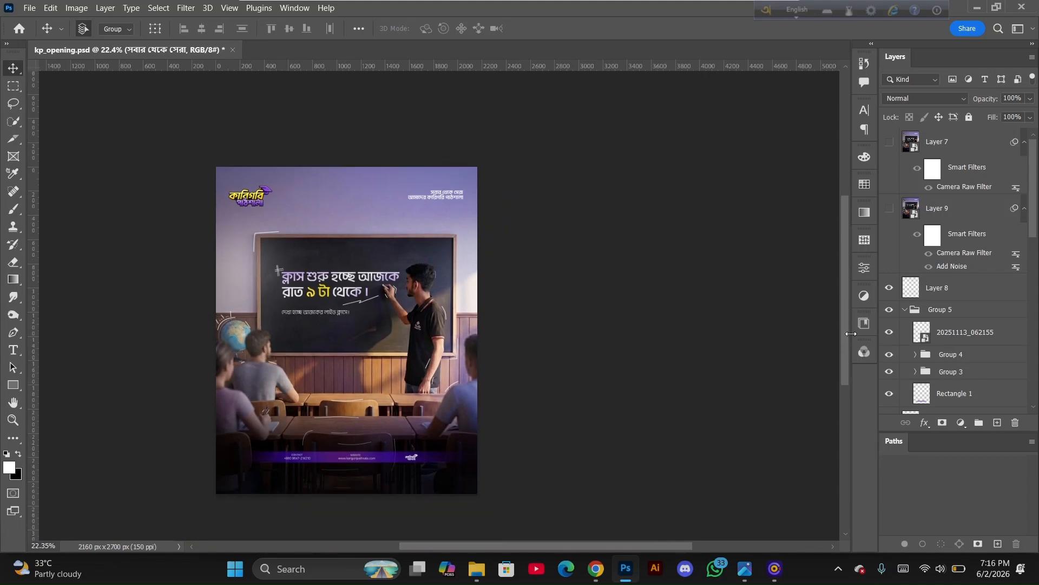